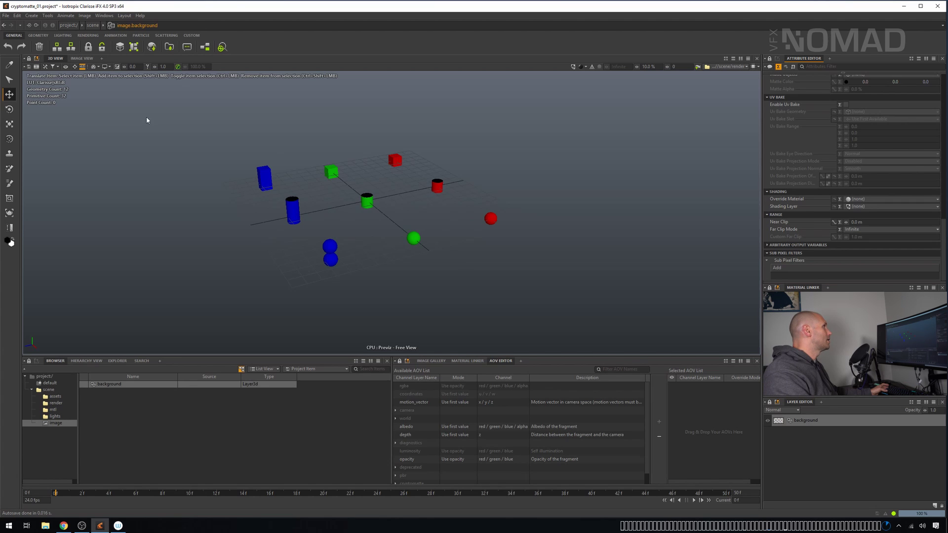
- Show the rendered image in the image view and check which channels it offers for display
{"action": "left_click", "coordinate": [82, 58]}
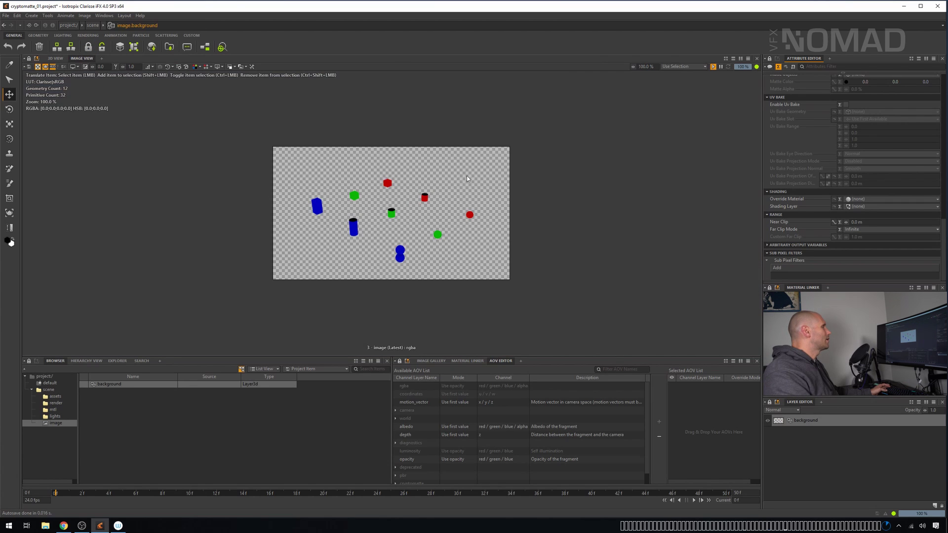
{"action": "left_click", "coordinate": [200, 68]}
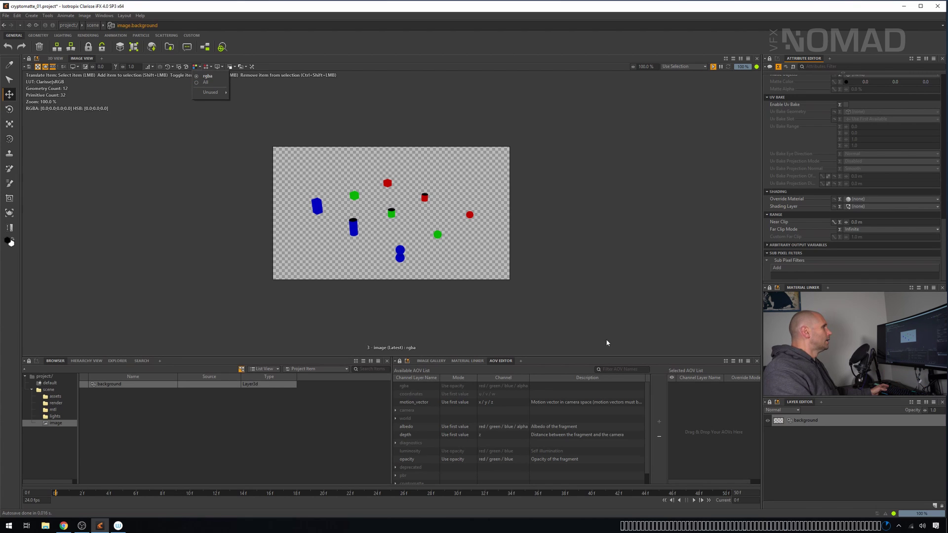
{"action": "left_click", "coordinate": [646, 407]}
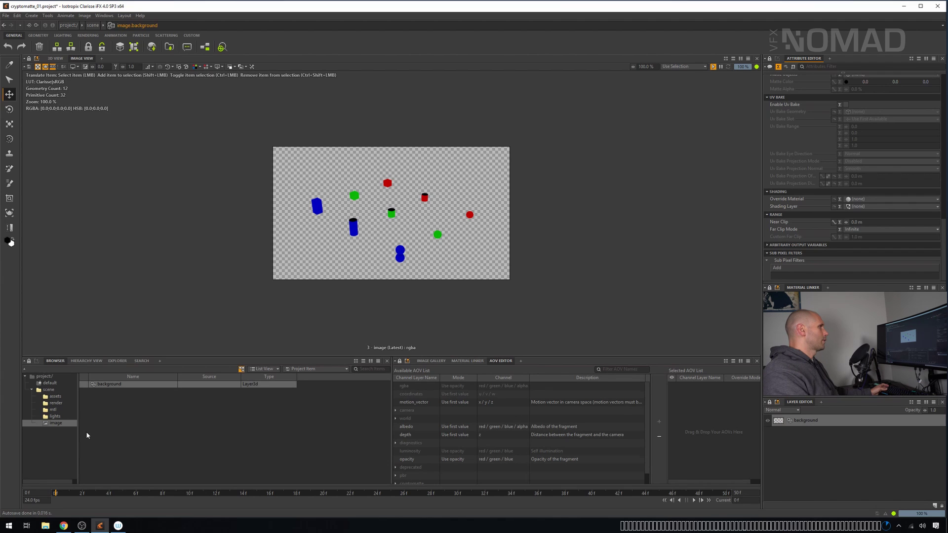
- Select the image's background layer and locate the cryptomatte group among its available AOVs
{"action": "left_click", "coordinate": [65, 424]}
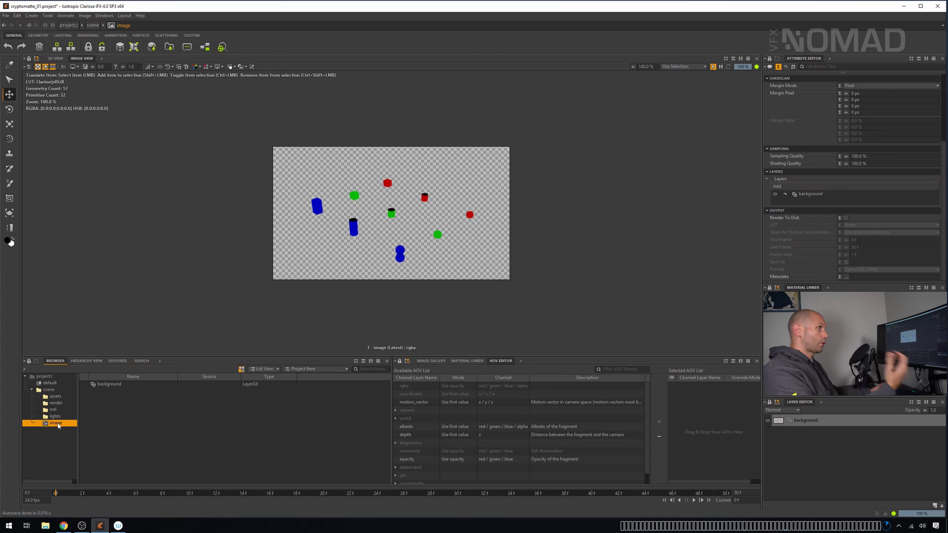
{"action": "left_click", "coordinate": [857, 423]}
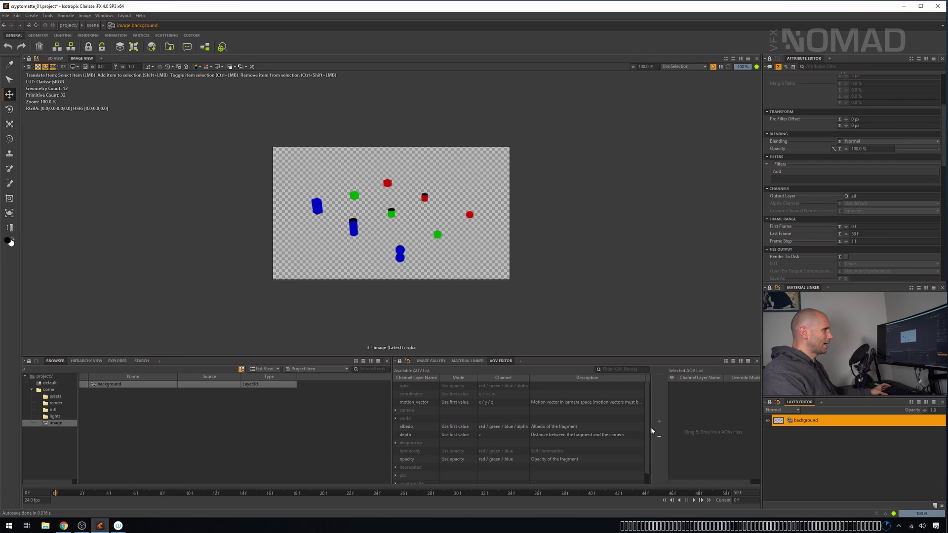
{"action": "left_click_drag", "start_coordinate": [647, 425], "coordinate": [650, 460]}
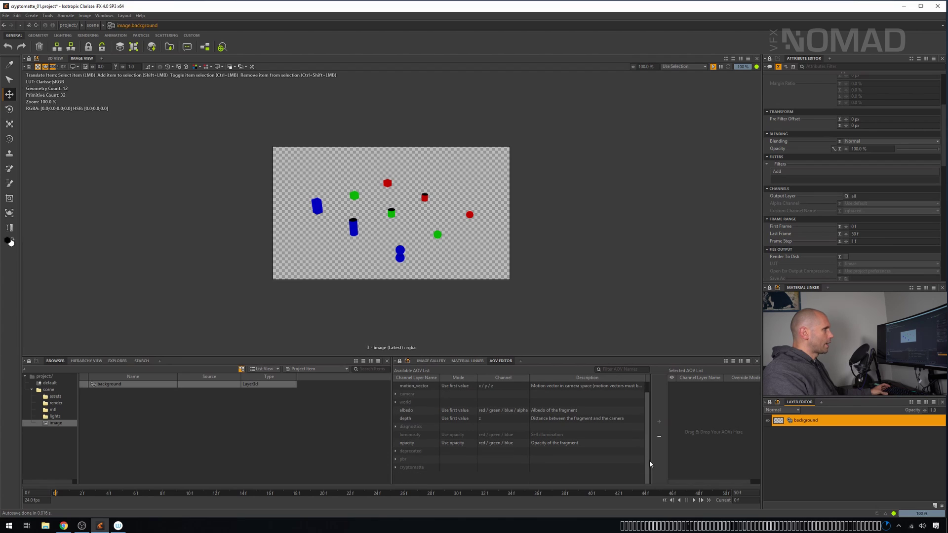
{"action": "left_click", "coordinate": [424, 467]}
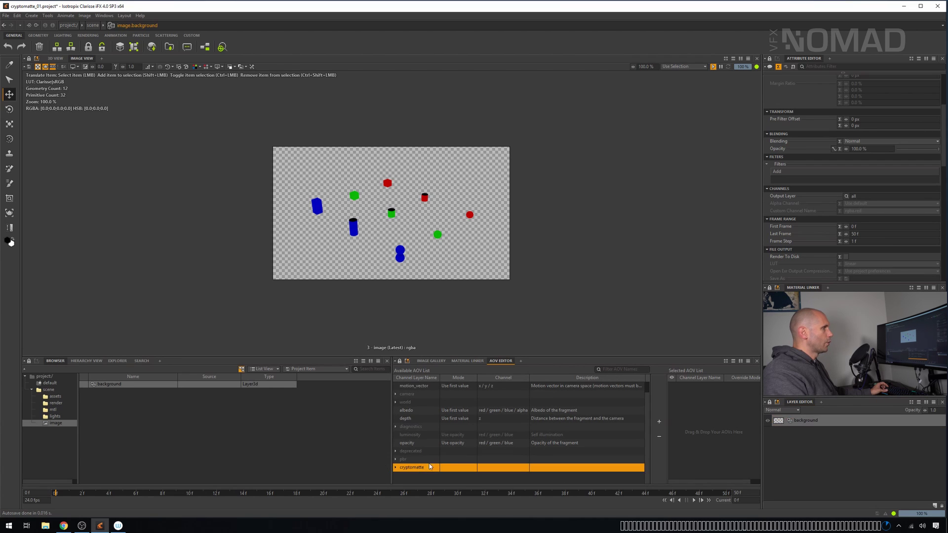
- Close the AOV Editor and reopen it beside the Material Linker
{"action": "right_click", "coordinate": [499, 365]}
{"action": "left_click", "coordinate": [542, 267]}
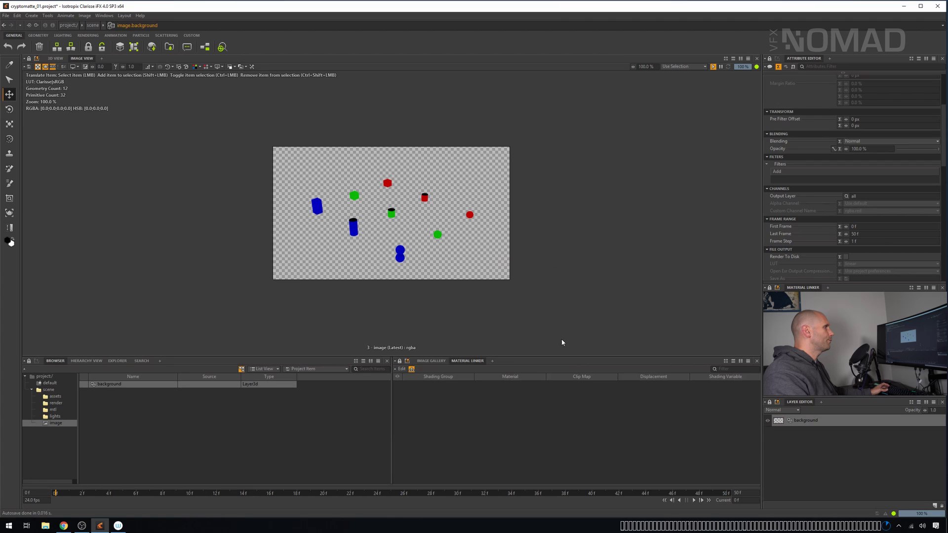
{"action": "left_click", "coordinate": [493, 362]}
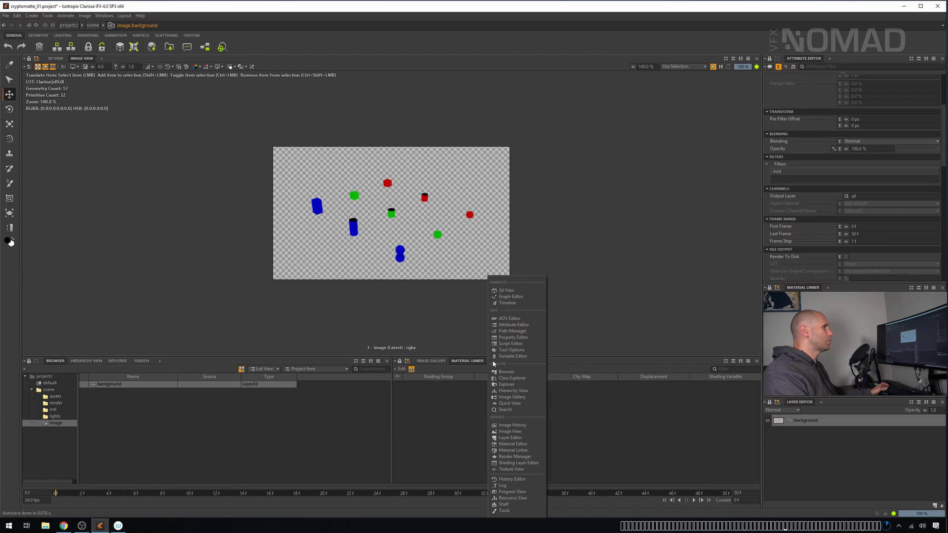
{"action": "left_click", "coordinate": [513, 318]}
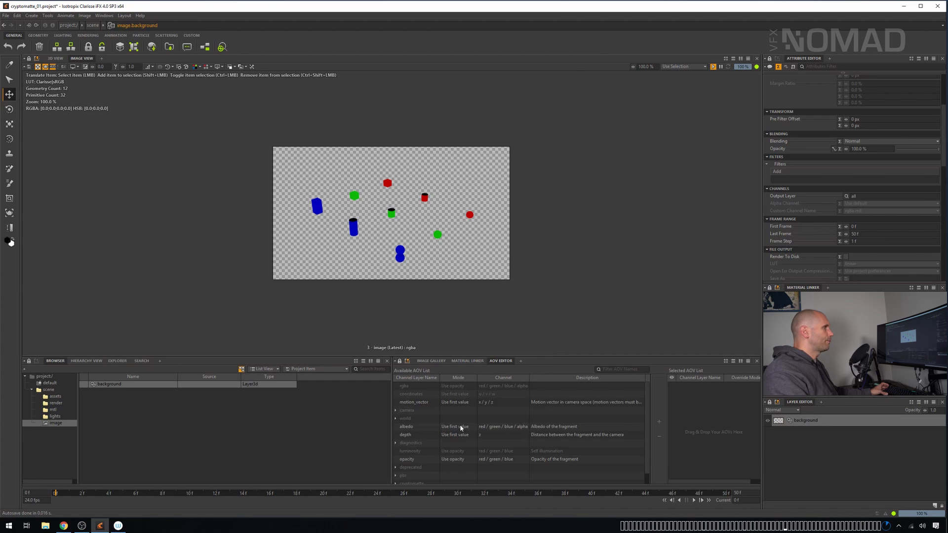
- Add the whole cryptomatte group to the background layer's selected AOVs
{"action": "scroll", "coordinate": [436, 432], "scroll_direction": "down", "scroll_amount": 1}
{"action": "left_click", "coordinate": [417, 475]}
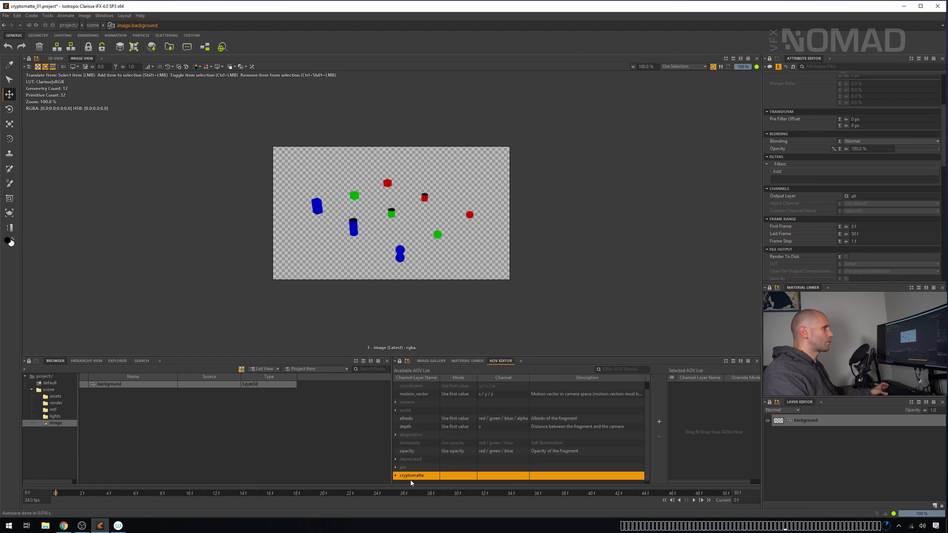
{"action": "left_click", "coordinate": [659, 423]}
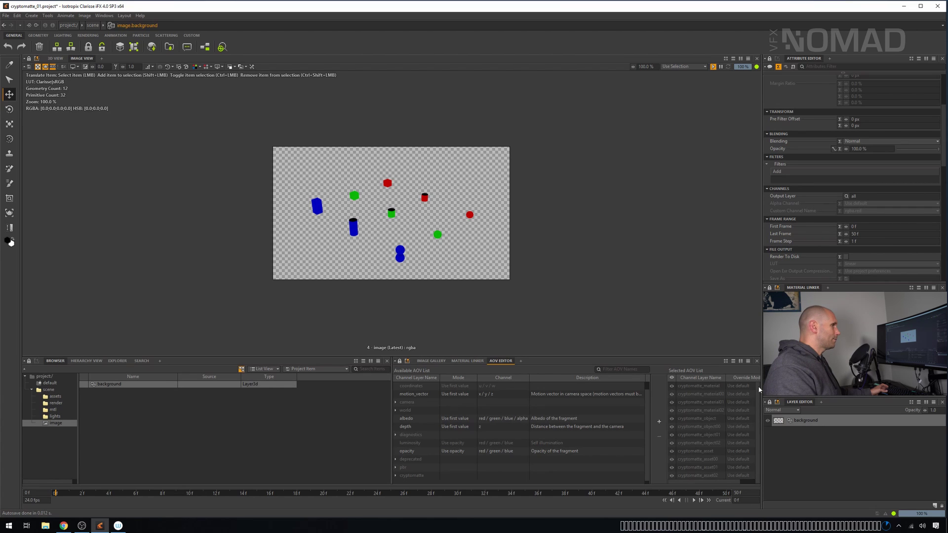
- Check the render's channel list for cryptomatte channels and inspect the background layer and its parent image
{"action": "left_click", "coordinate": [196, 67]}
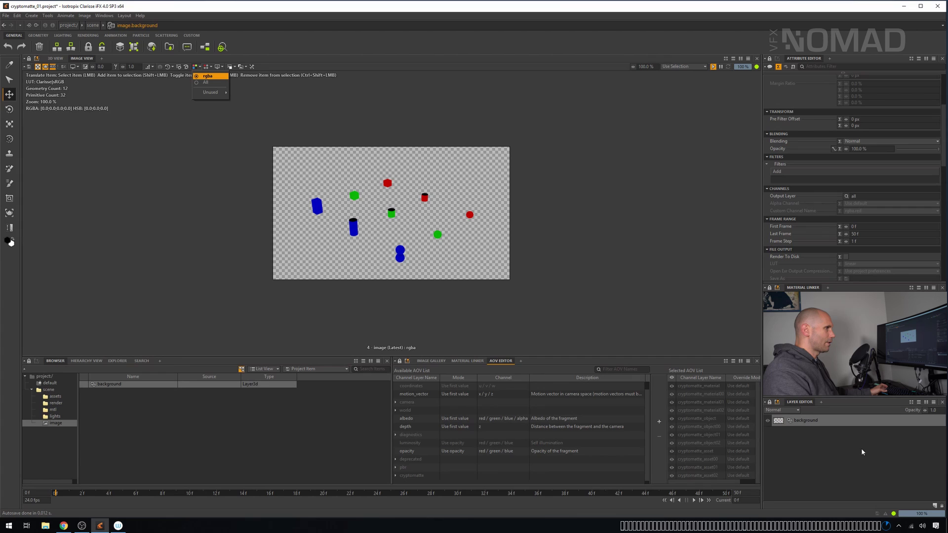
{"action": "left_click", "coordinate": [856, 423]}
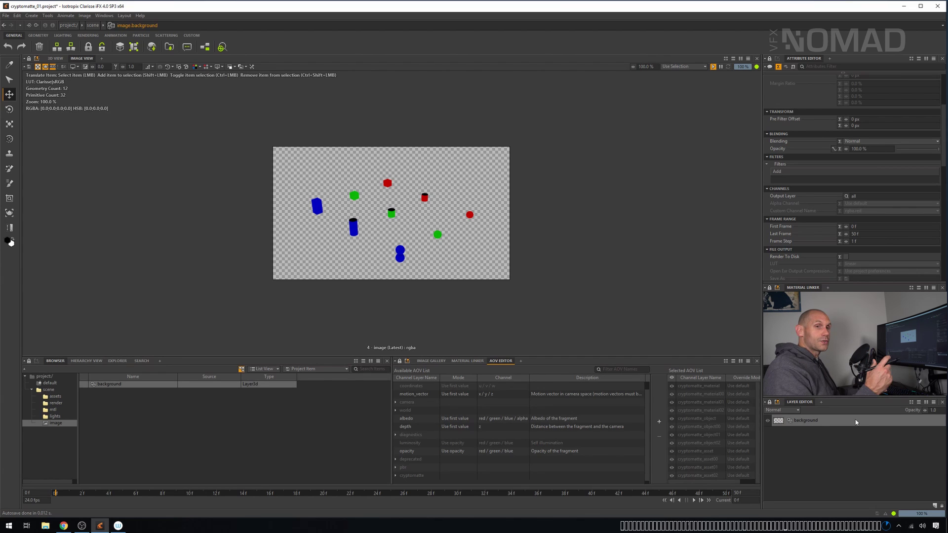
{"action": "left_click", "coordinate": [856, 422]}
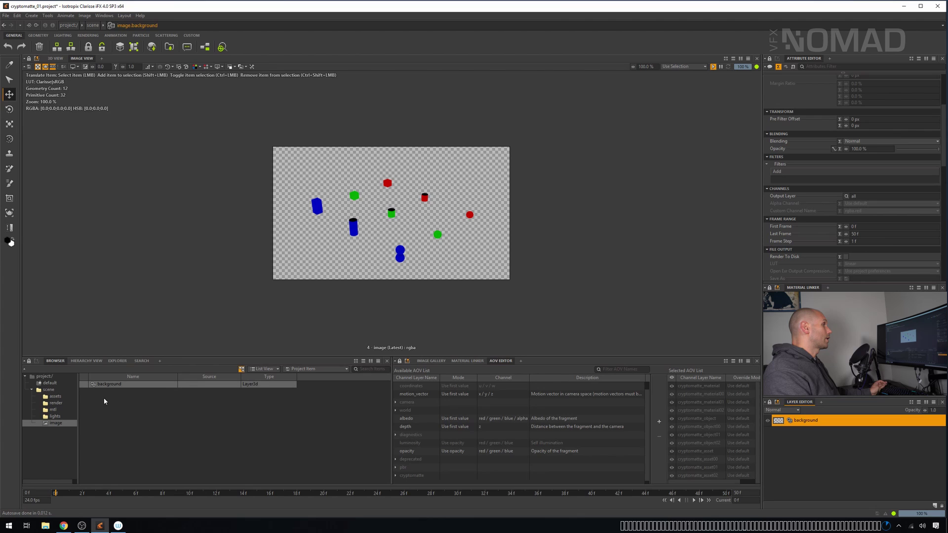
{"action": "left_click", "coordinate": [51, 424]}
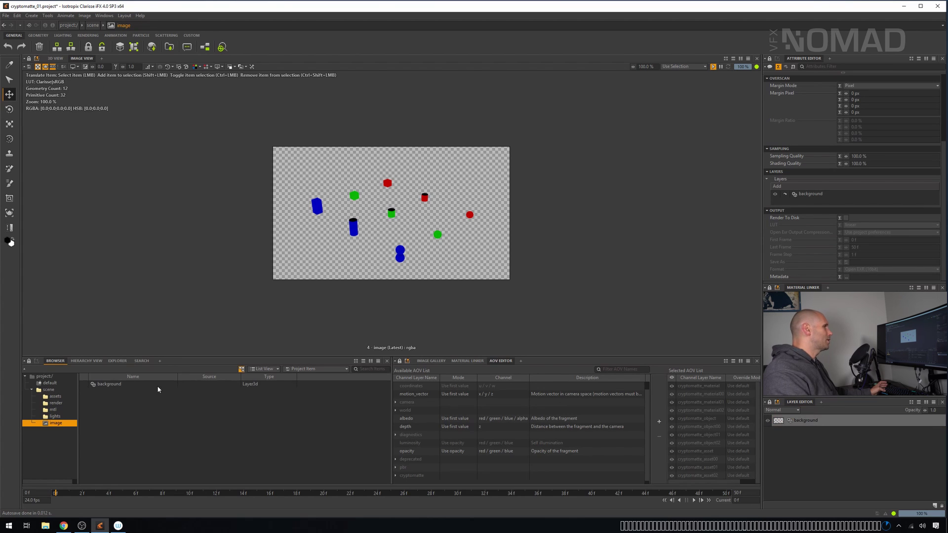
- Add a Cryptomatte sub pixel filter to the background layer
{"action": "left_click", "coordinate": [841, 420]}
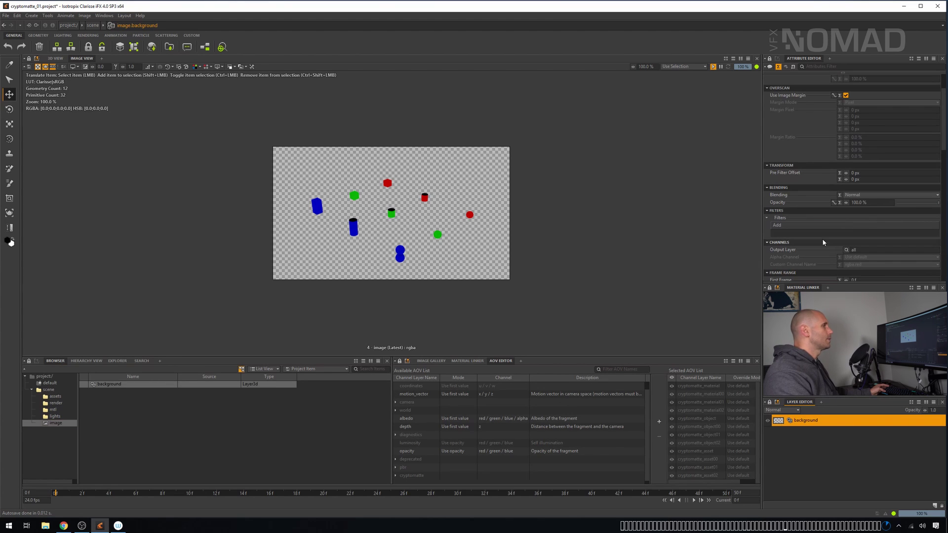
{"action": "scroll", "coordinate": [812, 158], "scroll_direction": "down", "scroll_amount": 10}
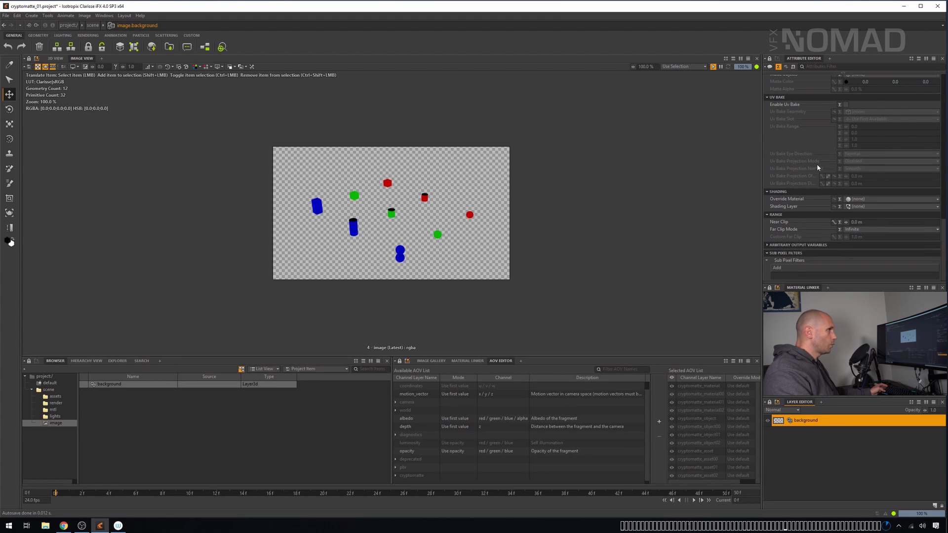
{"action": "left_click", "coordinate": [777, 269]}
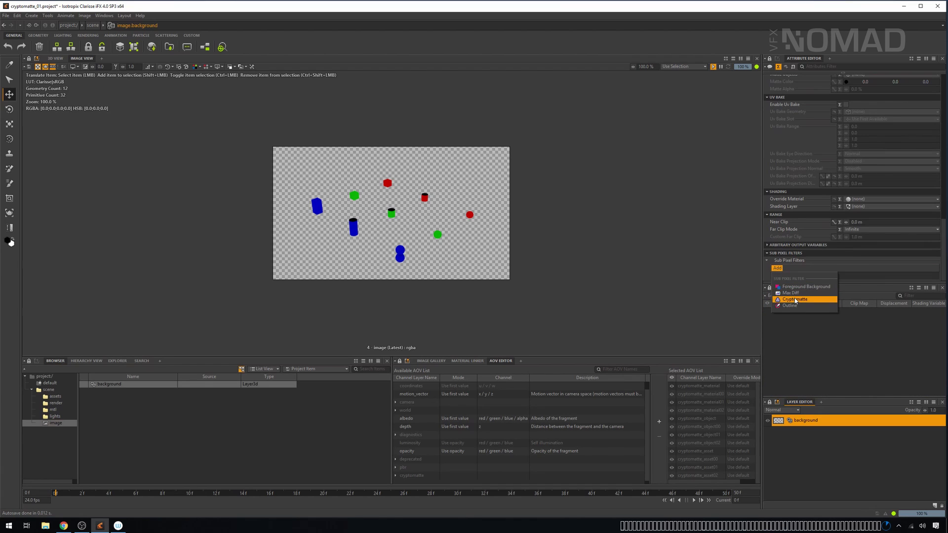
{"action": "left_click", "coordinate": [794, 299]}
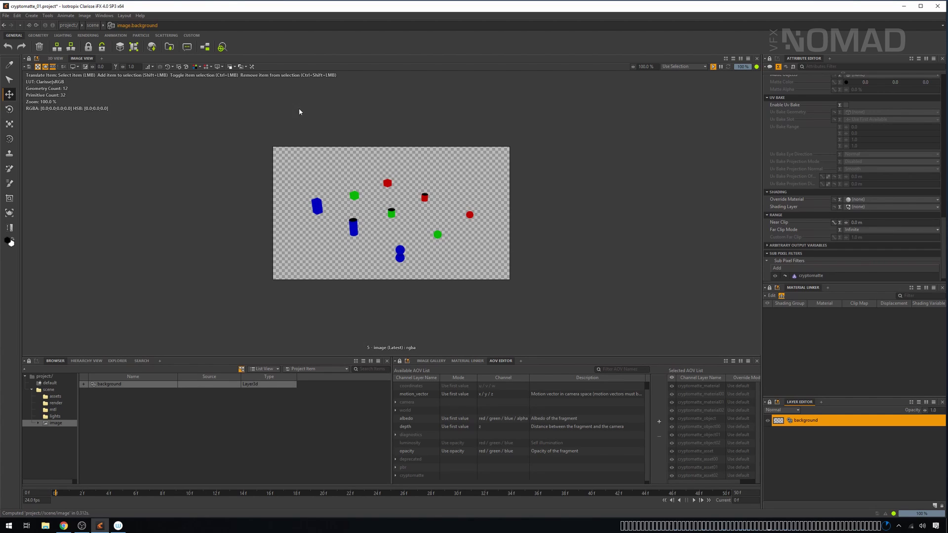
- Preview the cryptomatte_material and cryptomatte_object channels of the render, and return the display to rgba
{"action": "left_click", "coordinate": [197, 66]}
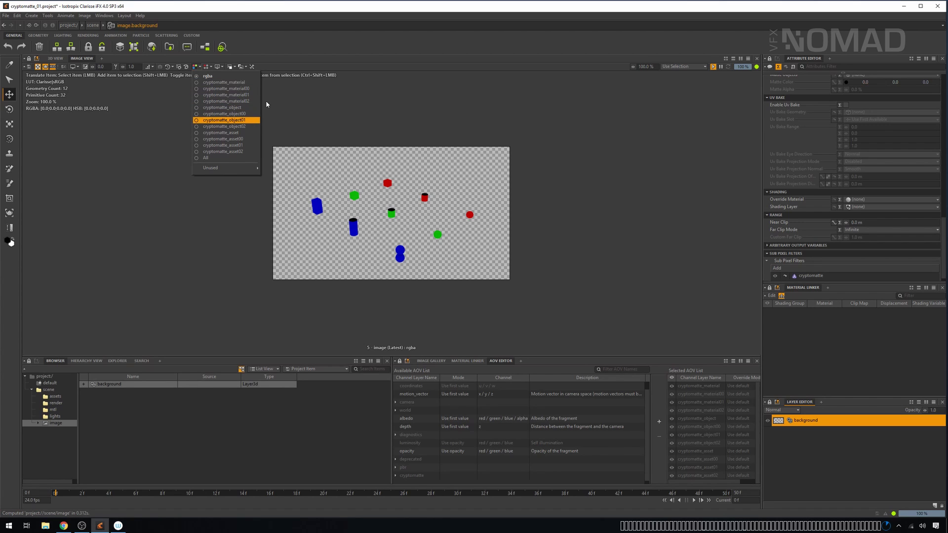
{"action": "left_click", "coordinate": [246, 83]}
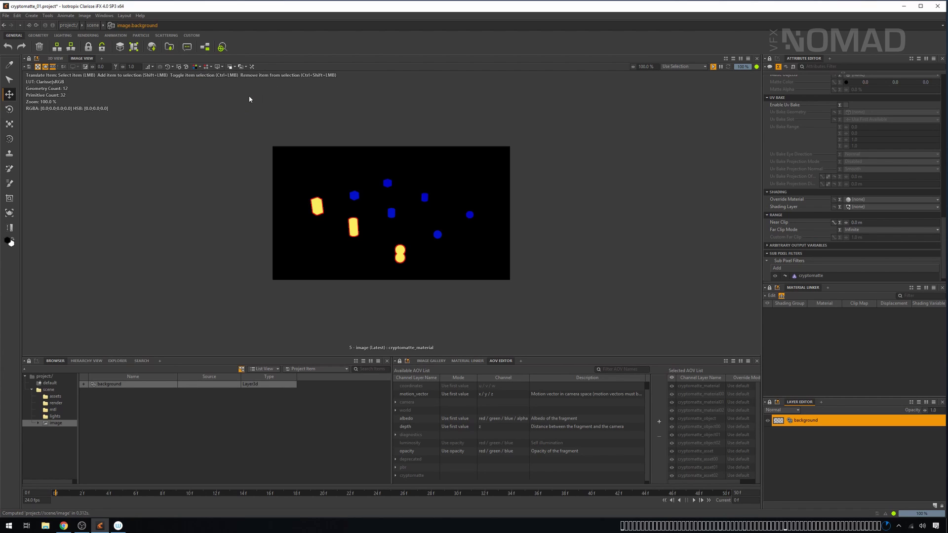
{"action": "left_click", "coordinate": [195, 68]}
{"action": "left_click", "coordinate": [224, 101]}
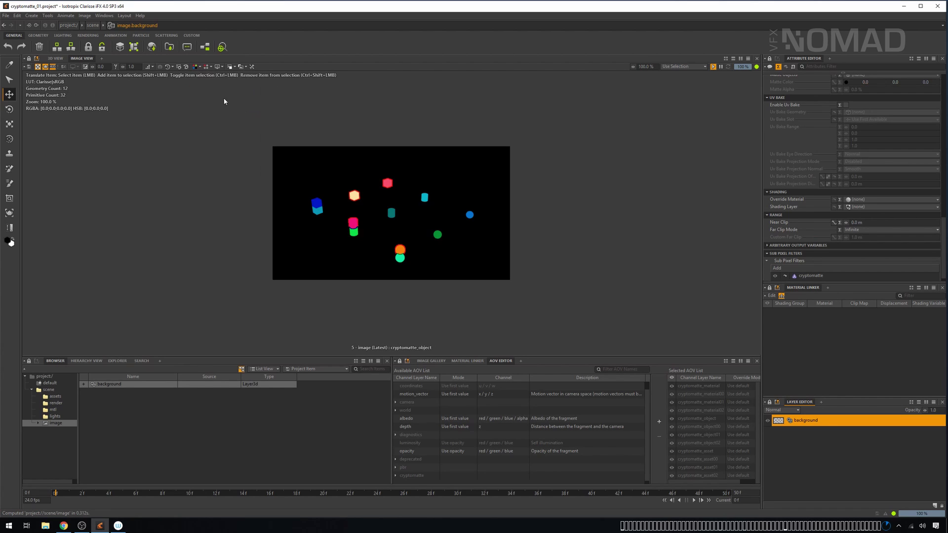
{"action": "left_click", "coordinate": [196, 68]}
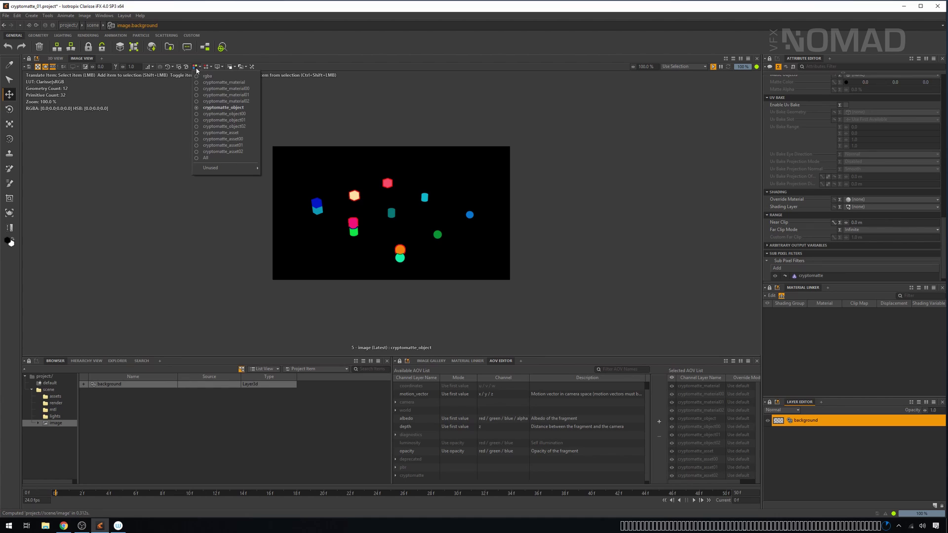
{"action": "left_click", "coordinate": [228, 77]}
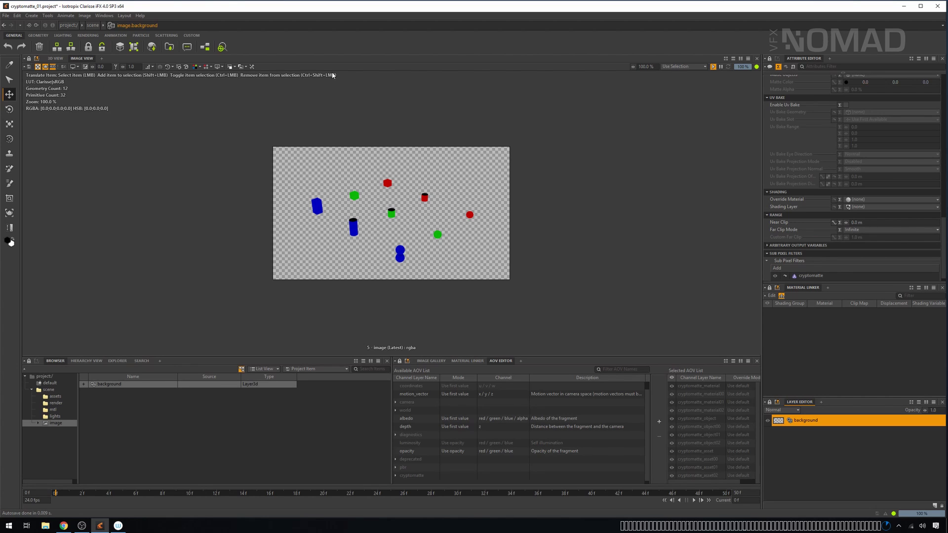
- Save the current image as test_frame_01.exr in the cryptomatte_01 folder, replacing the existing file
{"action": "left_click", "coordinate": [29, 67]}
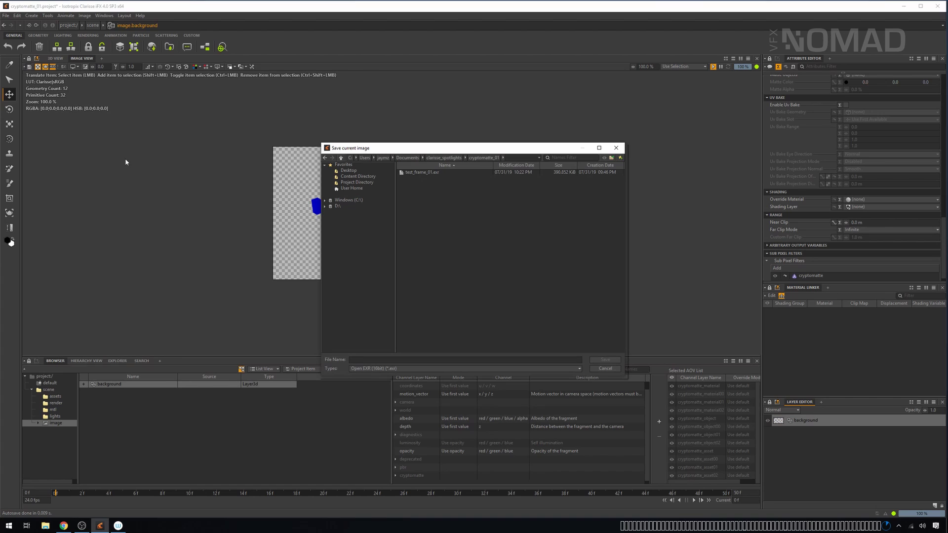
{"action": "left_click", "coordinate": [436, 172]}
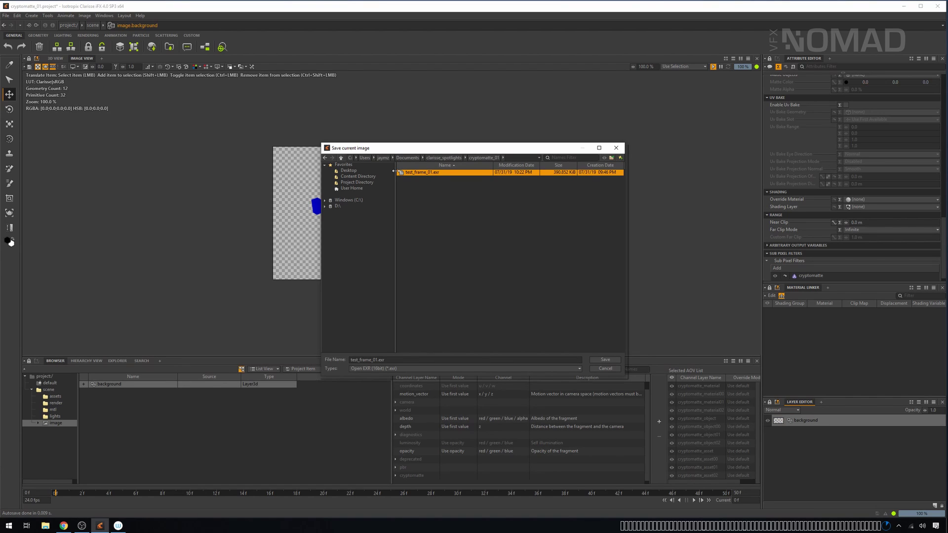
{"action": "left_click", "coordinate": [613, 361]}
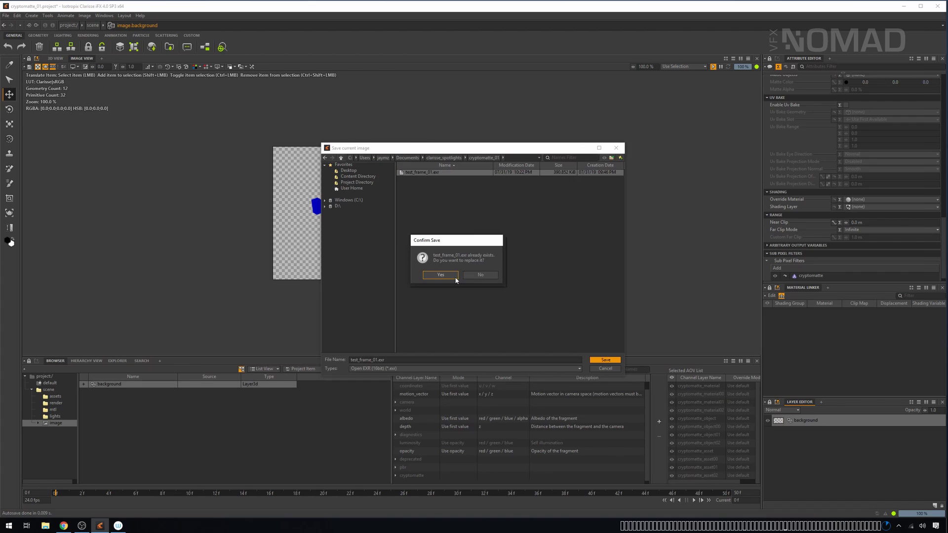
{"action": "left_click", "coordinate": [440, 275]}
- Switch to the Psyop/Cryptomatte GitHub page in Chrome, minimize Clarisse, and highlight the page's web address
{"action": "key", "text": "alt+Tab"}
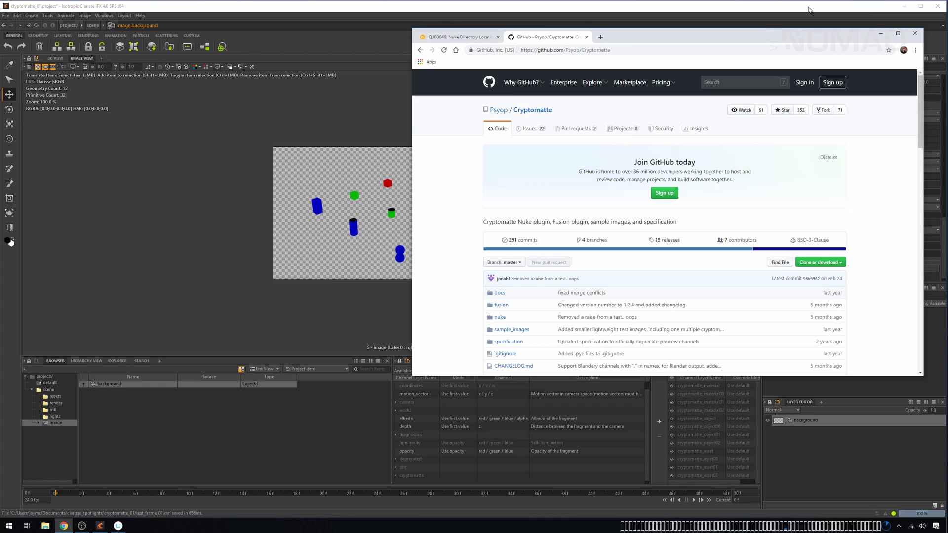
{"action": "left_click", "coordinate": [904, 6]}
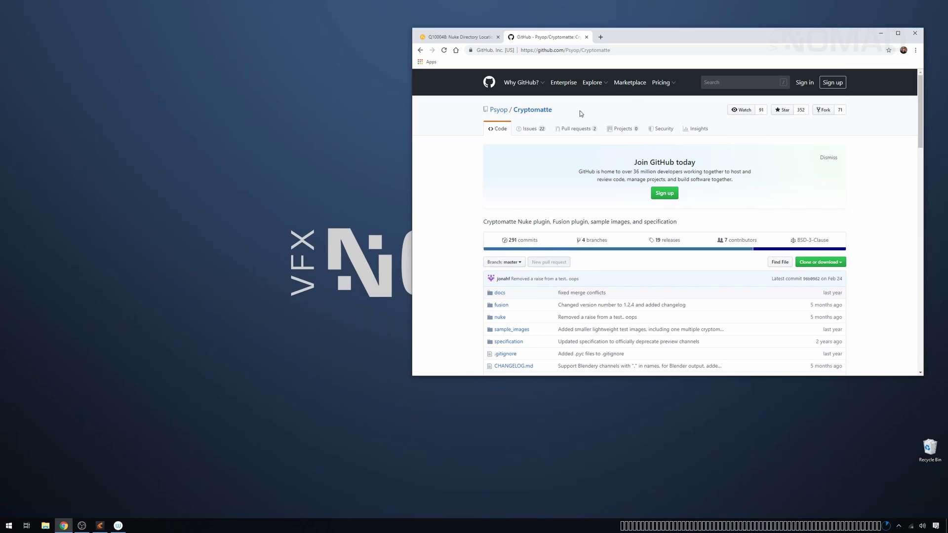
{"action": "left_click_drag", "start_coordinate": [719, 31], "coordinate": [614, 32]}
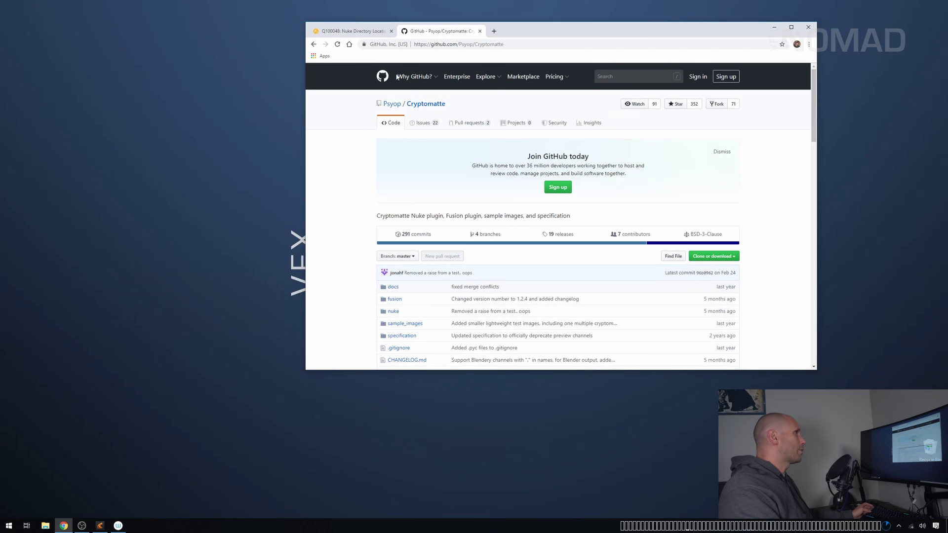
{"action": "left_click", "coordinate": [463, 46]}
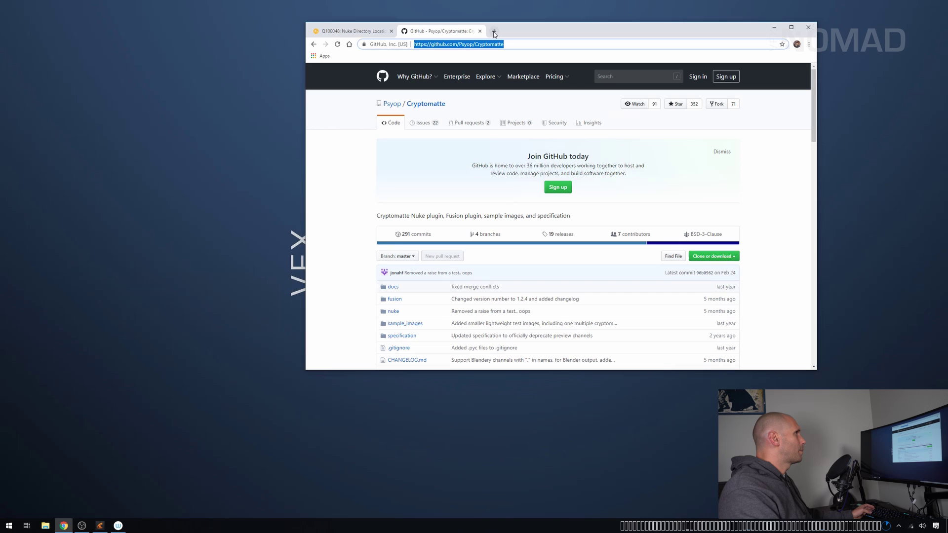
- Search Google for "cryptomatte" in a new browser tab
{"action": "left_click", "coordinate": [494, 31]}
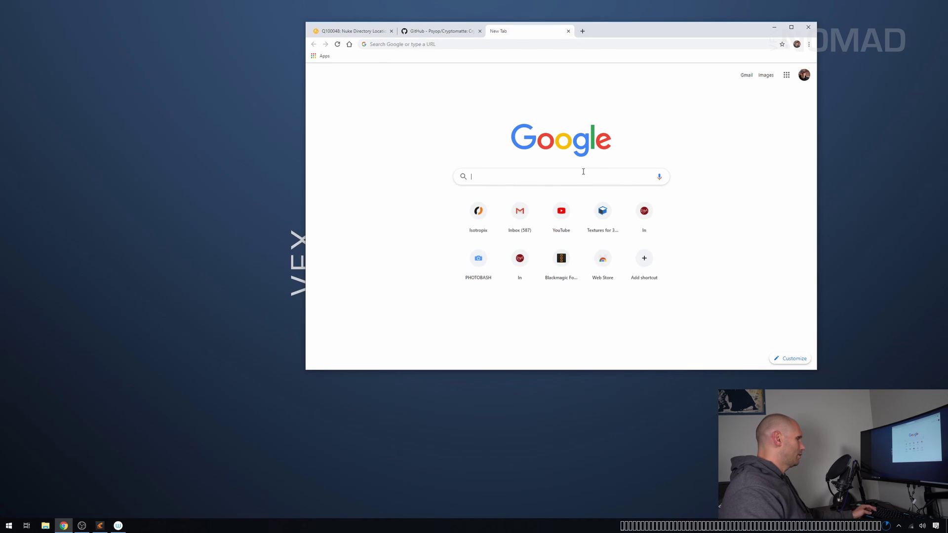
{"action": "type", "text": "cryptomatte"}
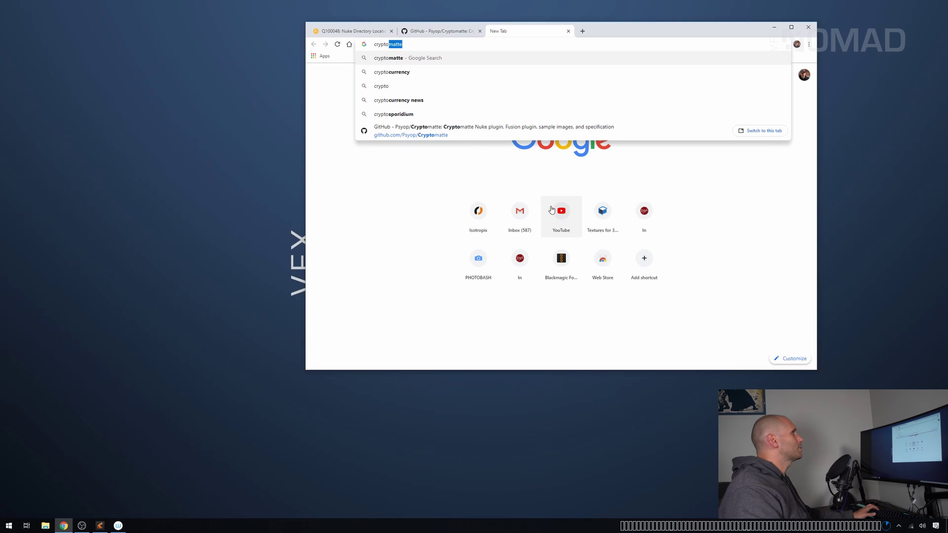
{"action": "left_click", "coordinate": [397, 58]}
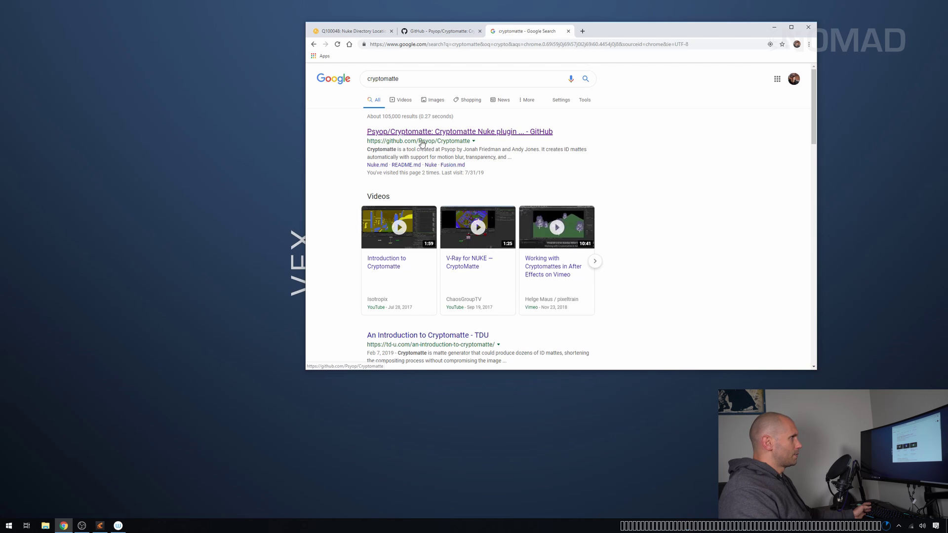
- Open the Psyop/Cryptomatte result from the search, close the duplicate tab, and download the GitHub repository as a ZIP
{"action": "left_click", "coordinate": [477, 131]}
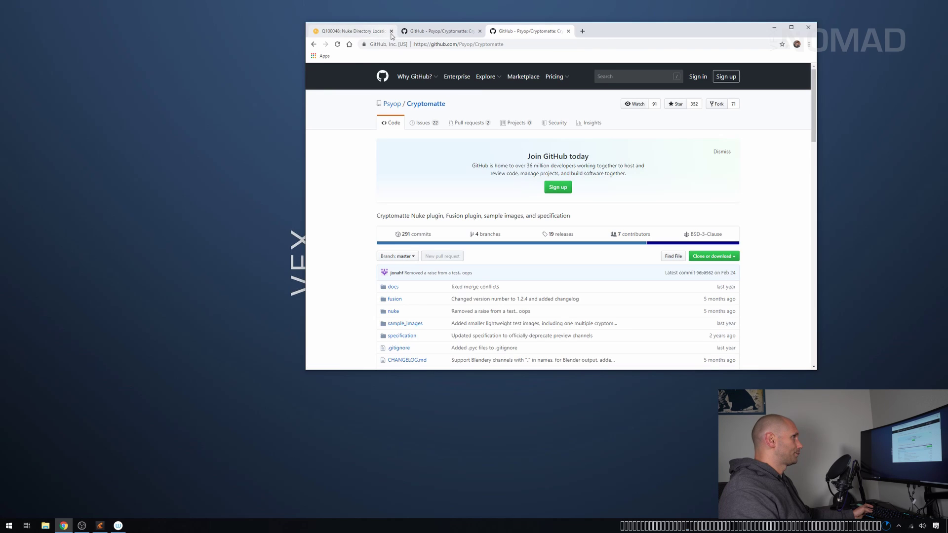
{"action": "key", "text": "ctrl+w"}
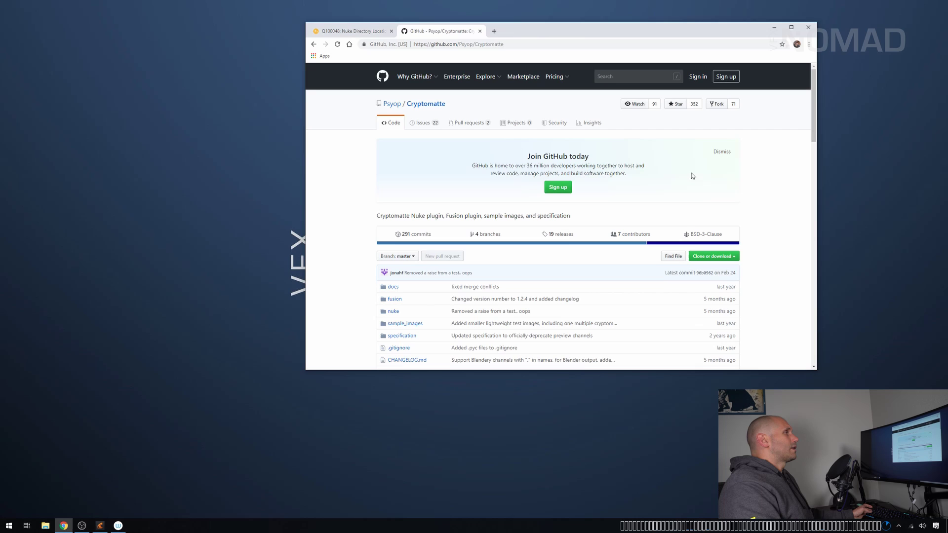
{"action": "left_click", "coordinate": [727, 260]}
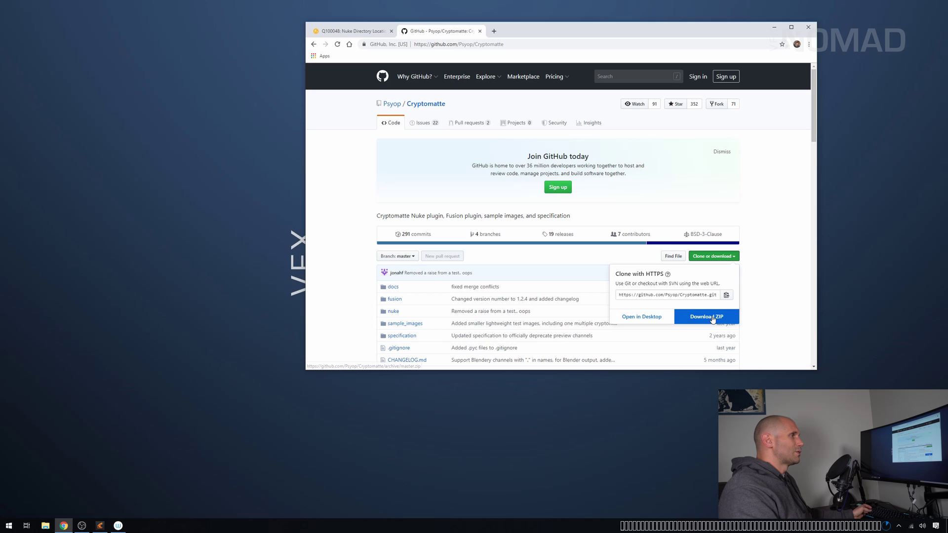
{"action": "left_click", "coordinate": [776, 214]}
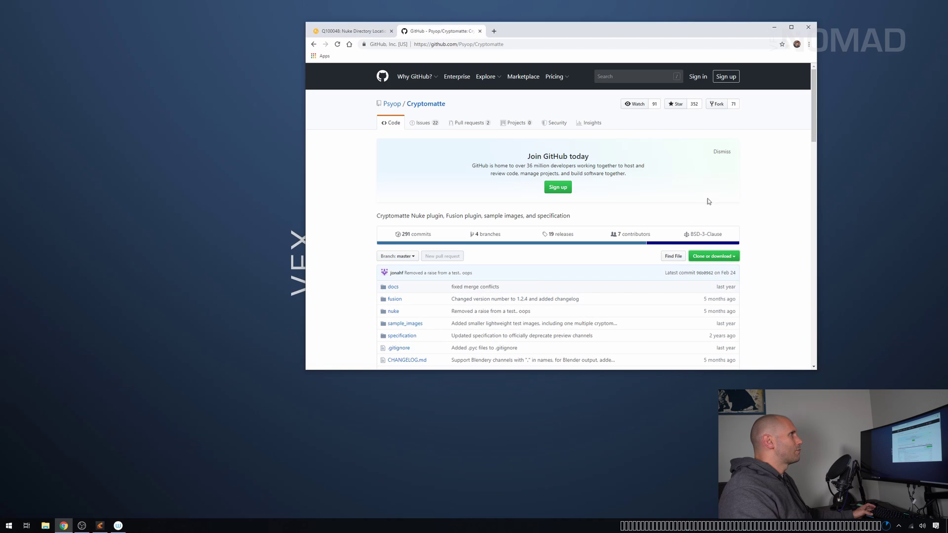
{"action": "left_click", "coordinate": [718, 257]}
{"action": "left_click", "coordinate": [724, 313]}
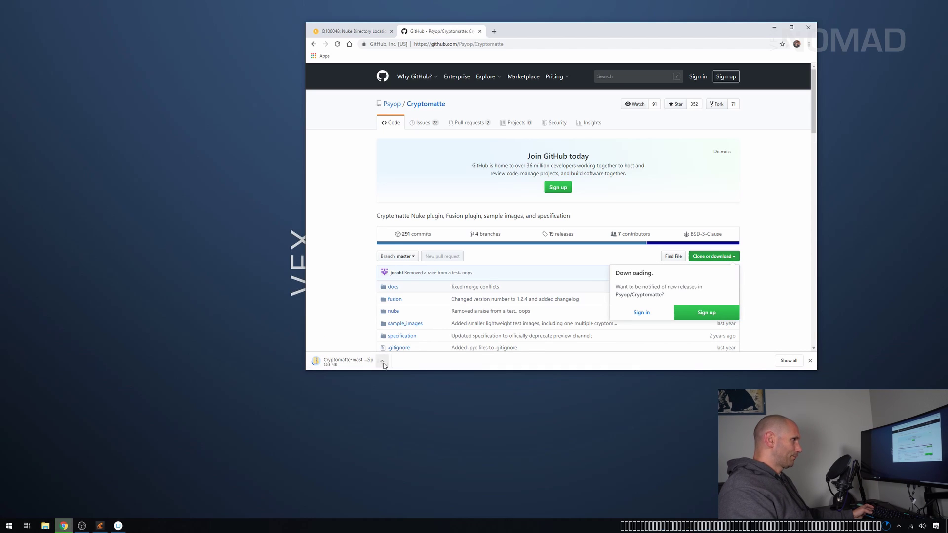
- Show the download in its folder and browse into the inner folder of the Cryptomatte-master archive
{"action": "left_click", "coordinate": [382, 361]}
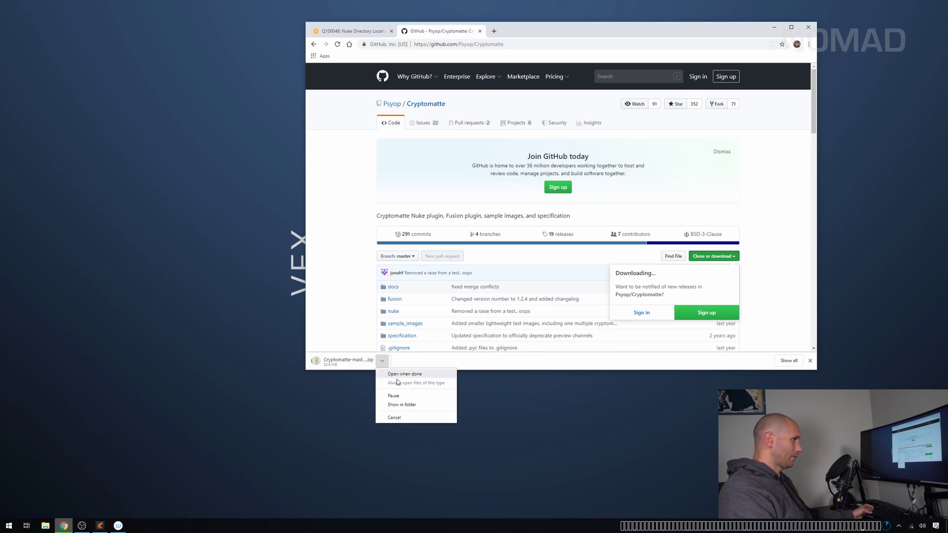
{"action": "left_click", "coordinate": [410, 405]}
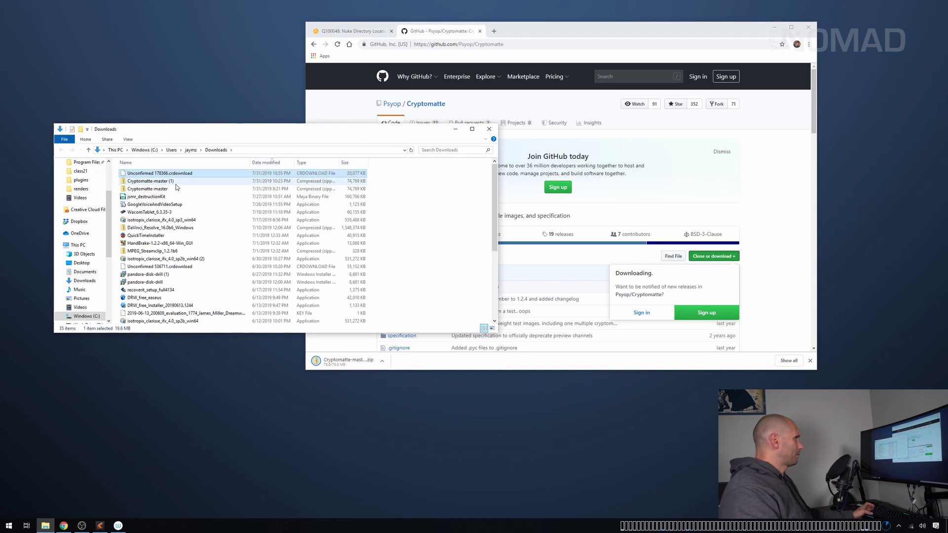
{"action": "left_click", "coordinate": [168, 190]}
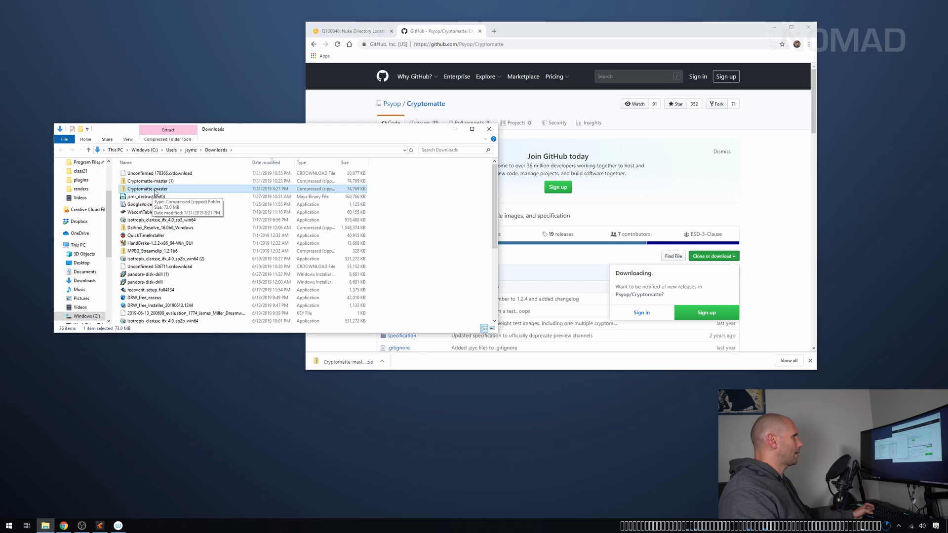
{"action": "double_click", "coordinate": [153, 190]}
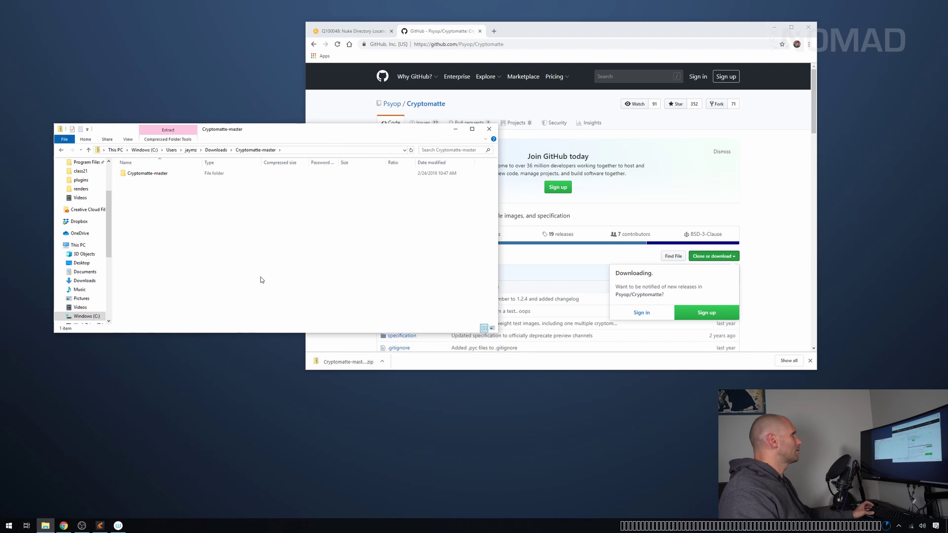
{"action": "double_click", "coordinate": [156, 175]}
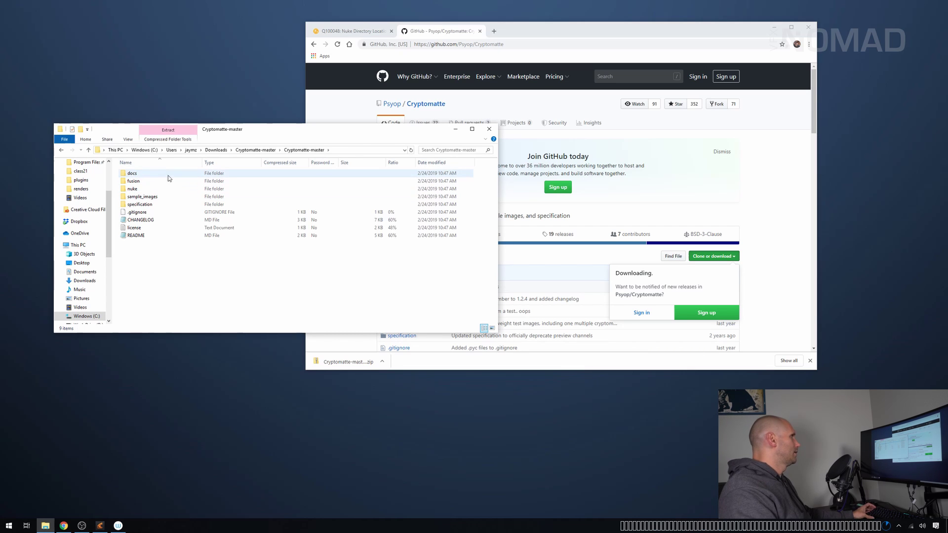
{"action": "right_click", "coordinate": [141, 236]}
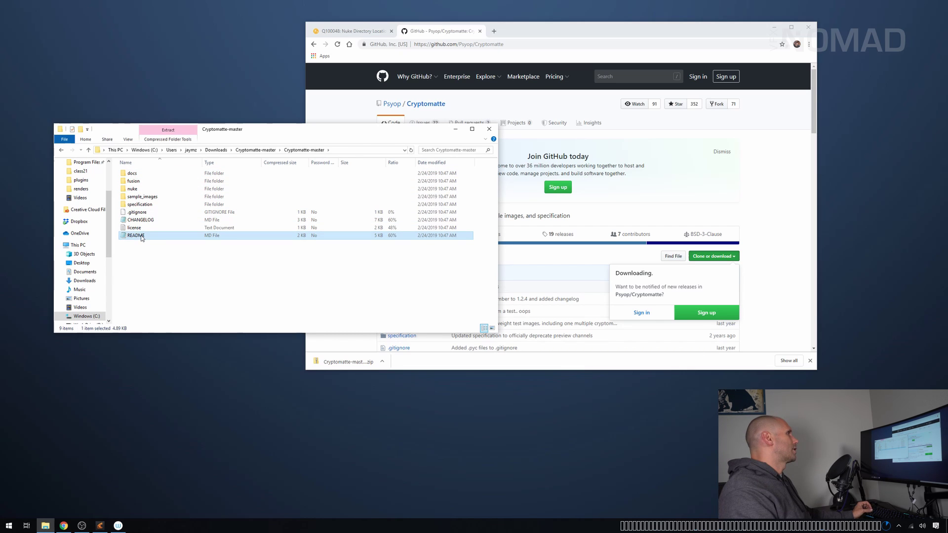
{"action": "left_click", "coordinate": [167, 270]}
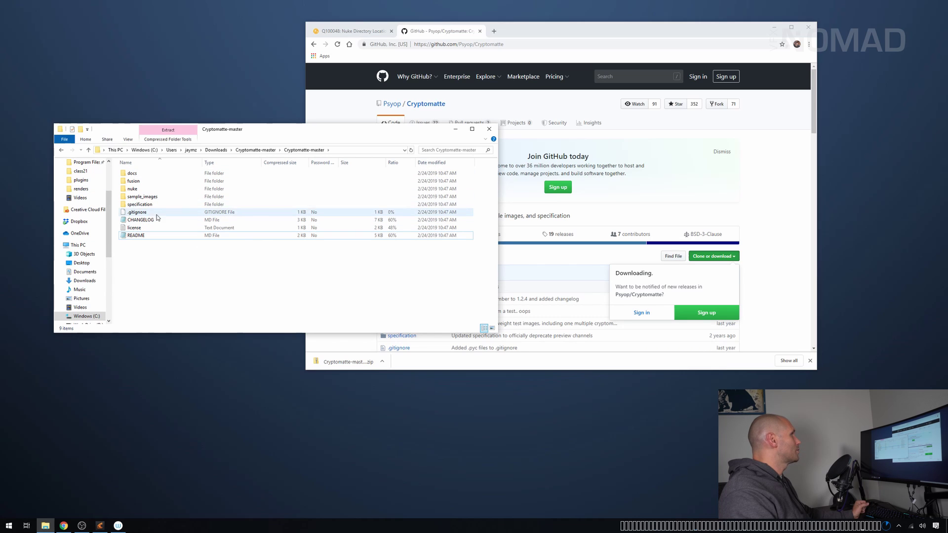
- Go back up one level in the archive, extract the Cryptomatte-master folder to the desktop, and place it in the corner
{"action": "left_click", "coordinate": [255, 150]}
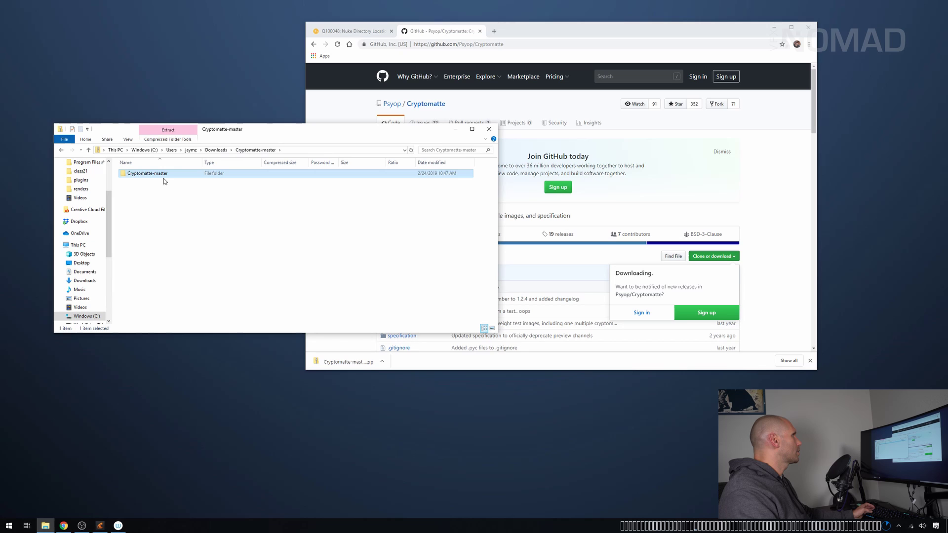
{"action": "left_click_drag", "start_coordinate": [162, 176], "coordinate": [147, 58]}
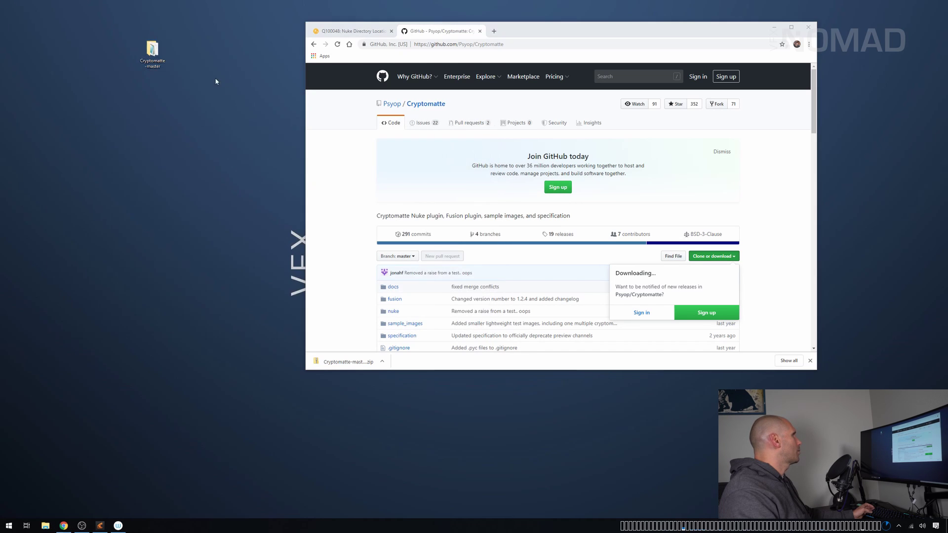
{"action": "left_click_drag", "start_coordinate": [153, 52], "coordinate": [41, 17]}
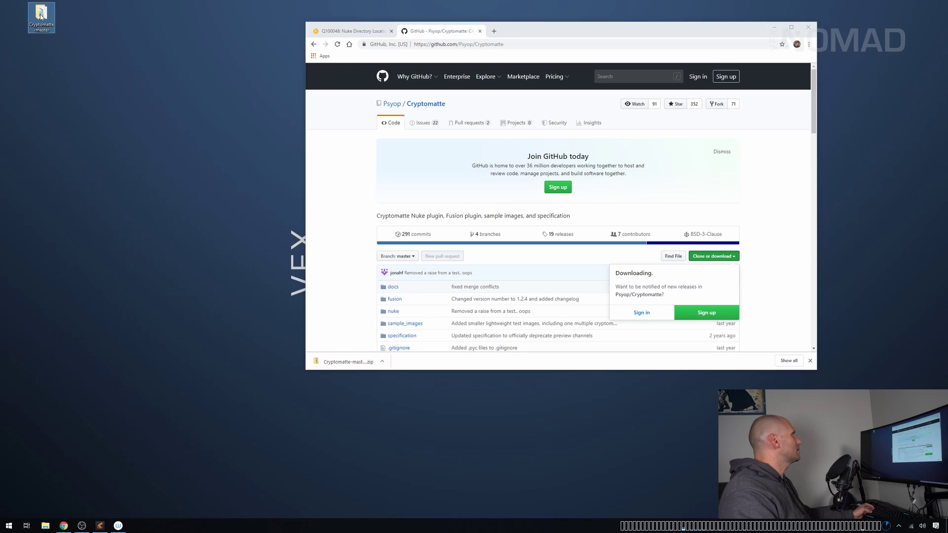
- Open the README from the desktop Cryptomatte-master folder with Notepad as the default for .md files, review its repo contents, and close it
{"action": "double_click", "coordinate": [41, 15]}
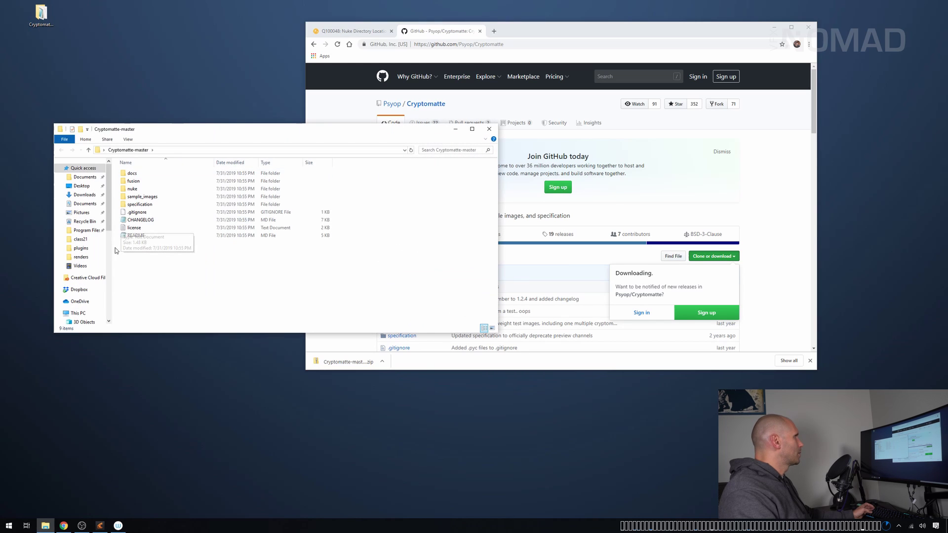
{"action": "right_click", "coordinate": [140, 235]}
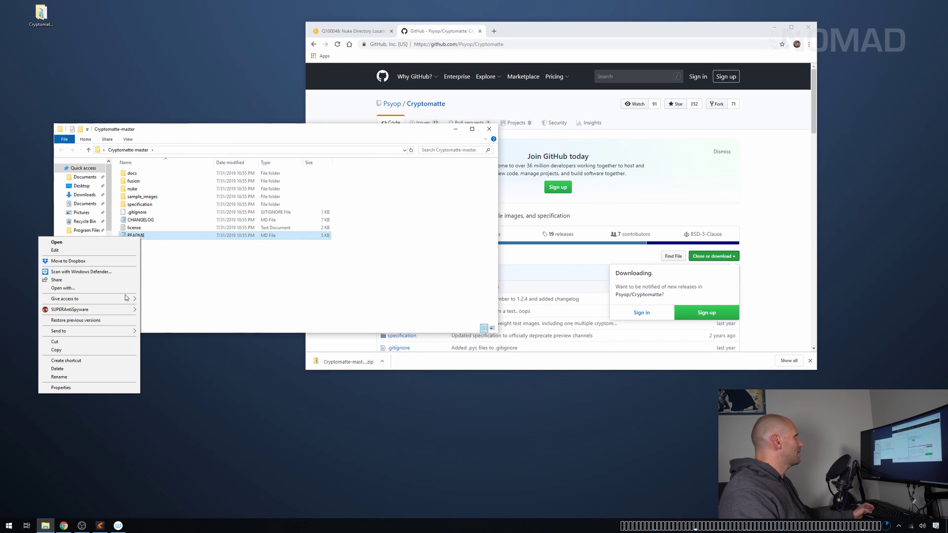
{"action": "key", "text": "Escape"}
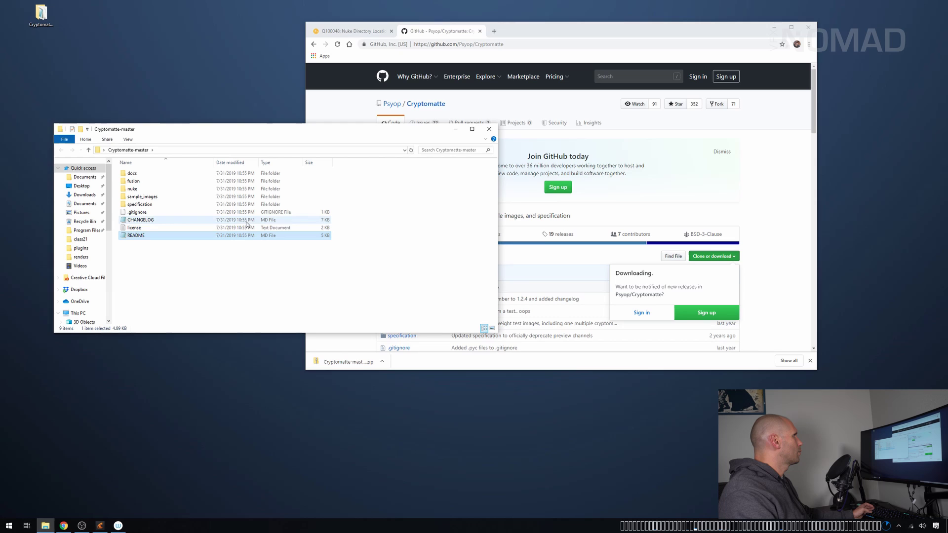
{"action": "double_click", "coordinate": [177, 236]}
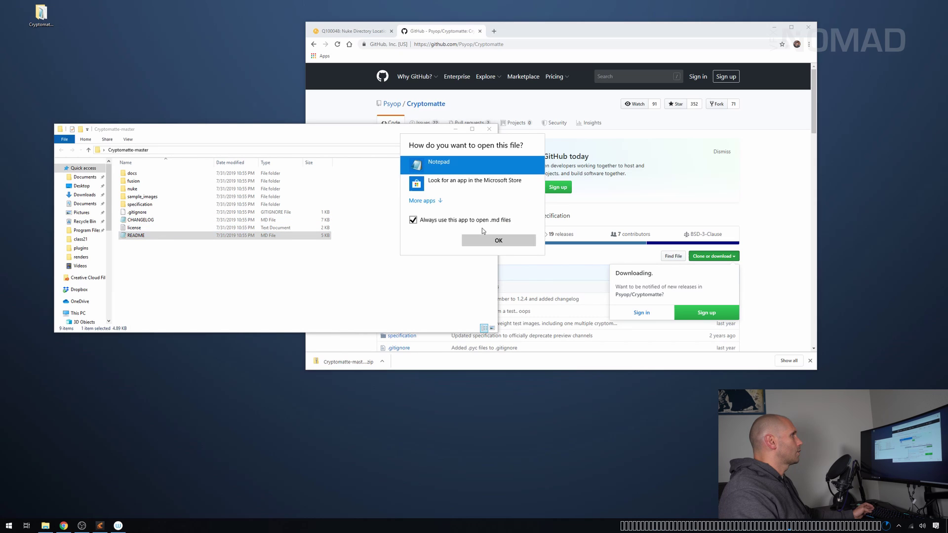
{"action": "left_click", "coordinate": [493, 239]}
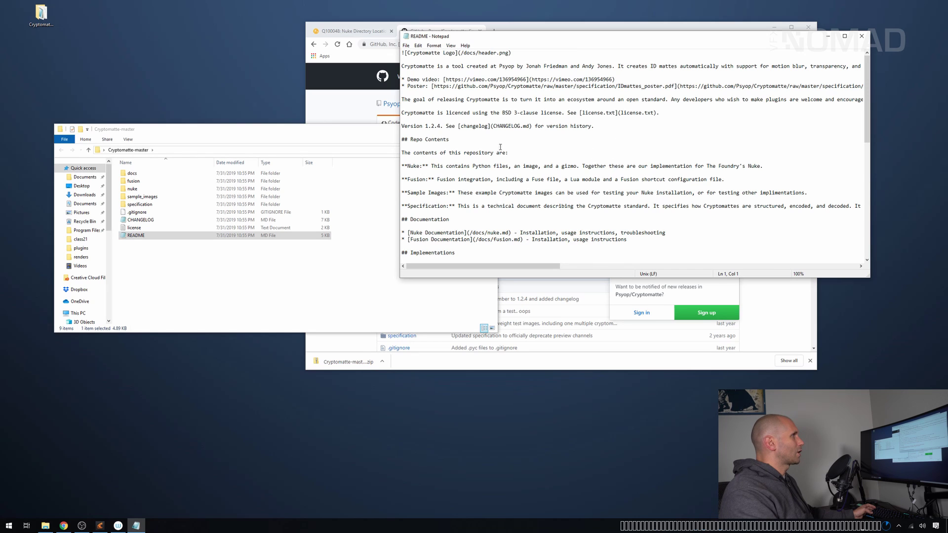
{"action": "left_click_drag", "start_coordinate": [506, 153], "coordinate": [465, 154]}
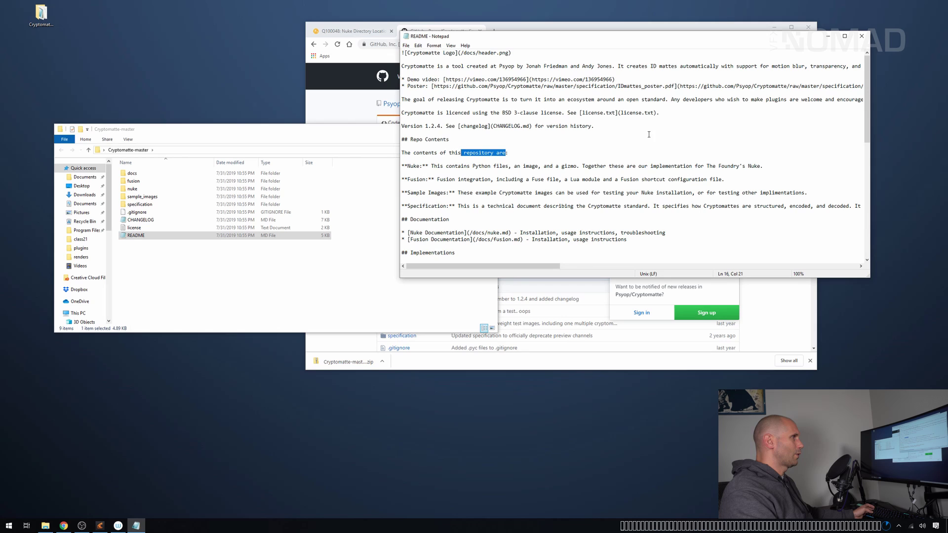
{"action": "left_click", "coordinate": [862, 36]}
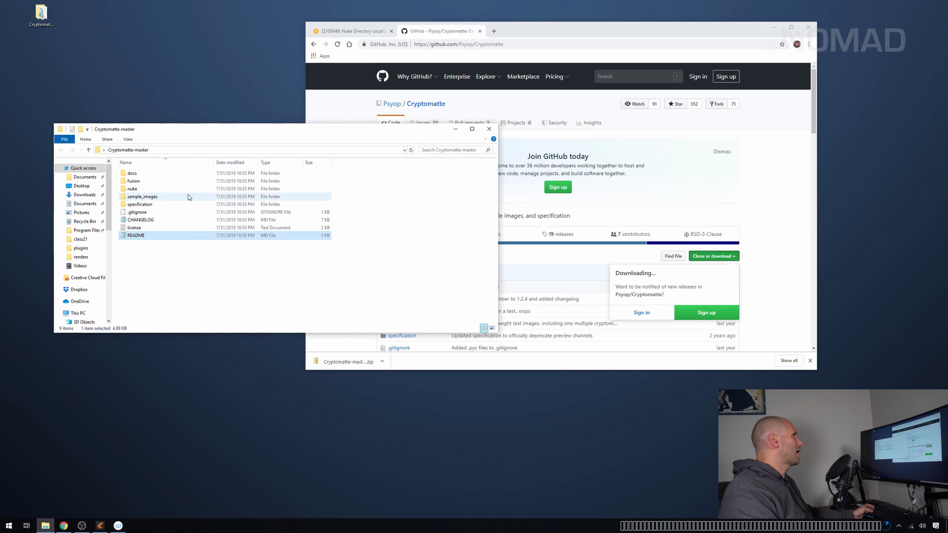
- Open the nuke document from the docs folder of Cryptomatte-master in Notepad
{"action": "left_click", "coordinate": [134, 189]}
{"action": "double_click", "coordinate": [132, 173]}
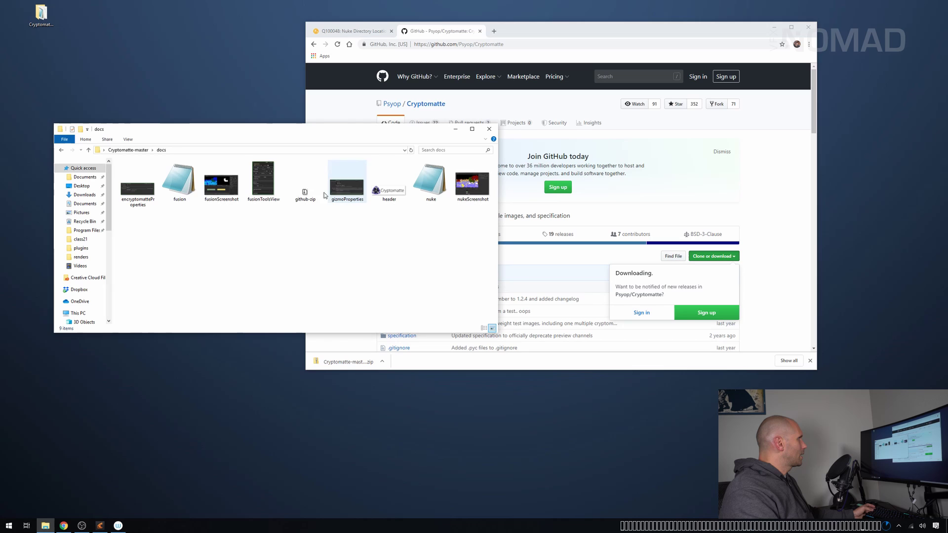
{"action": "right_click", "coordinate": [433, 181]}
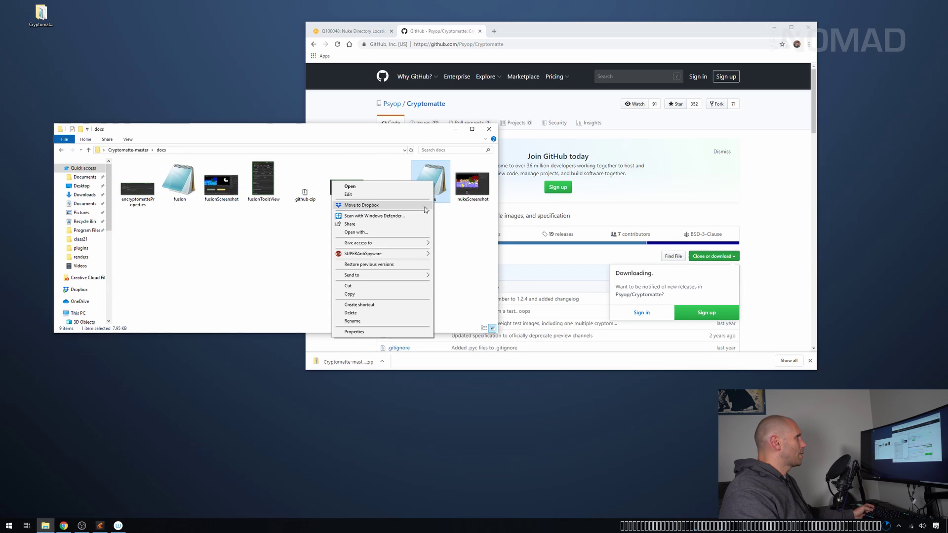
{"action": "left_click", "coordinate": [421, 232]}
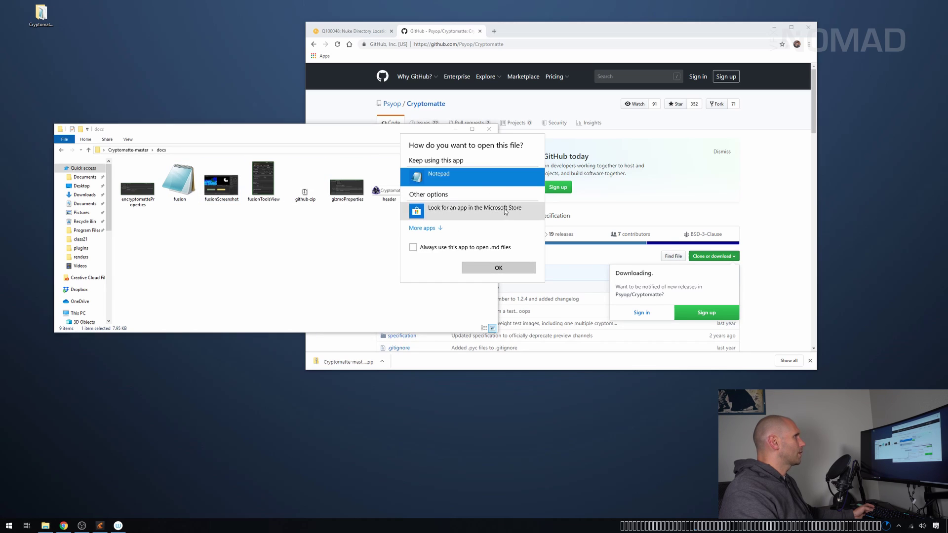
{"action": "left_click", "coordinate": [492, 269]}
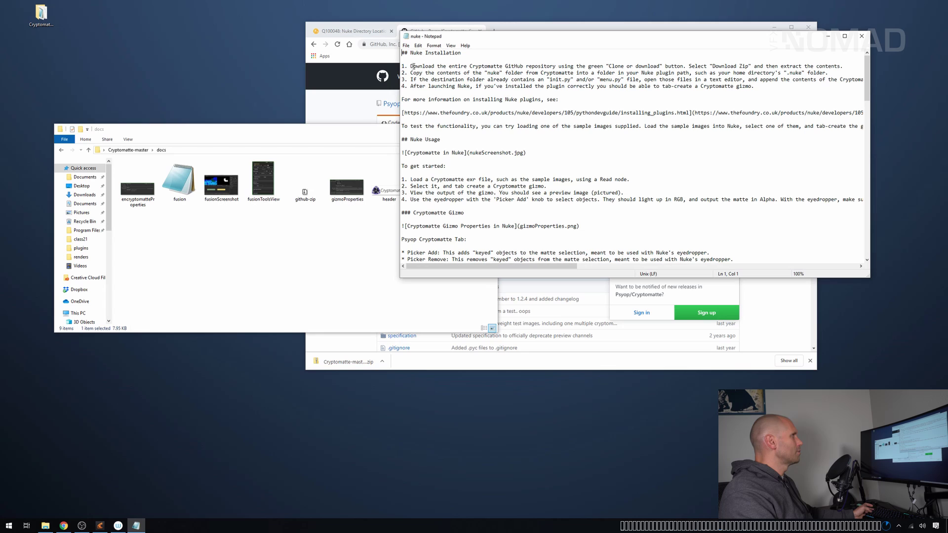
- Highlight Nuke installation instructions 1 and 2 in turn, and move the Notepad window clear of the browser
{"action": "left_click_drag", "start_coordinate": [408, 65], "coordinate": [578, 66]}
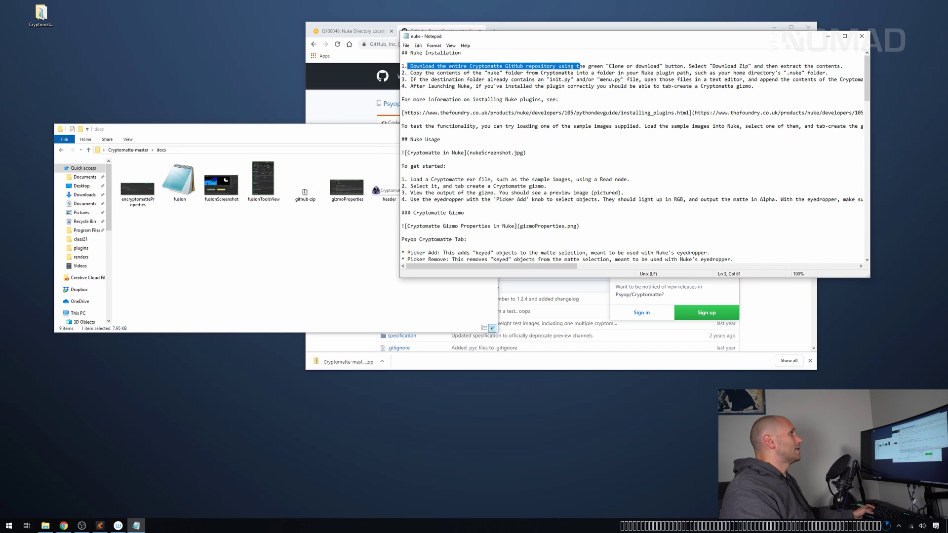
{"action": "left_click_drag", "start_coordinate": [412, 72], "coordinate": [687, 74]}
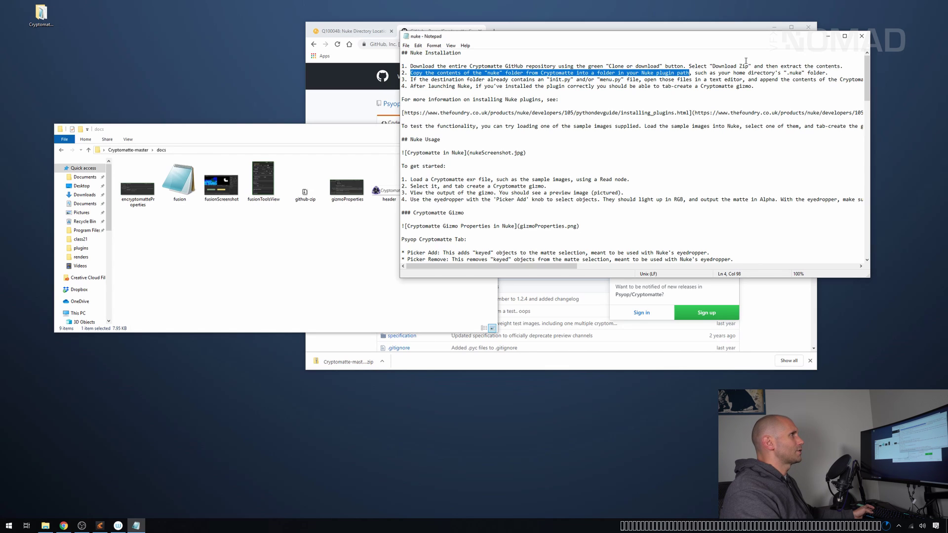
{"action": "left_click_drag", "start_coordinate": [796, 40], "coordinate": [406, 271]}
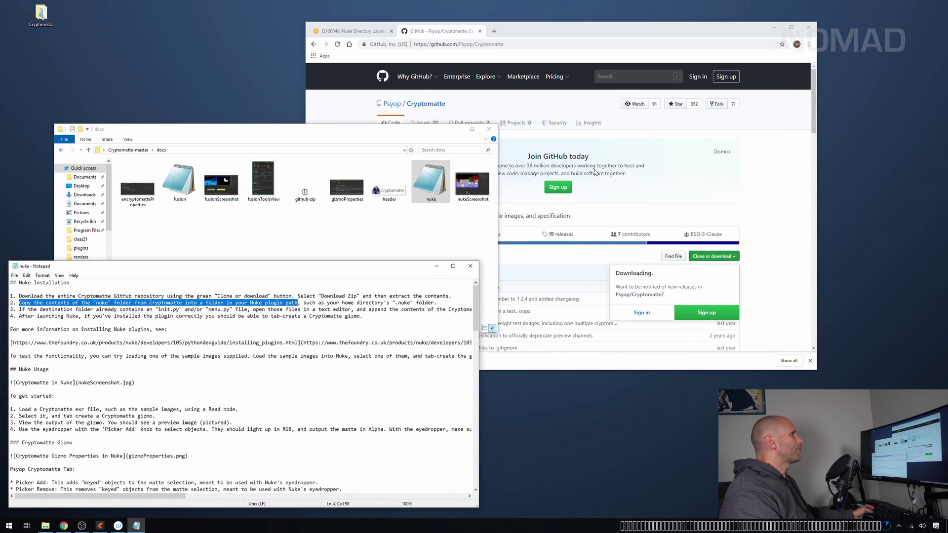
- Switch to Foundry's Nuke Directory Locations article in Chrome, move the window beside the notes, and find the plugin default directories
{"action": "left_click", "coordinate": [655, 35]}
{"action": "left_click", "coordinate": [348, 32]}
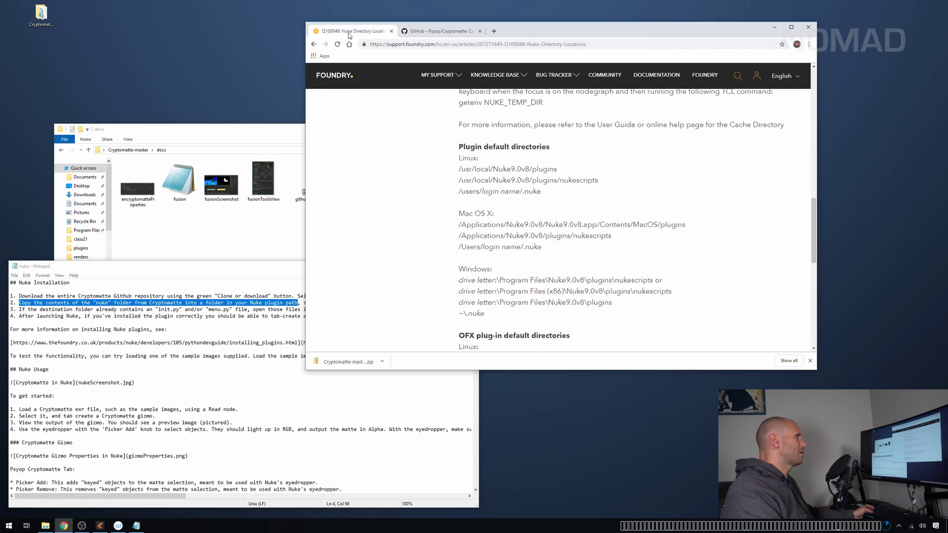
{"action": "left_click_drag", "start_coordinate": [589, 31], "coordinate": [675, 35]}
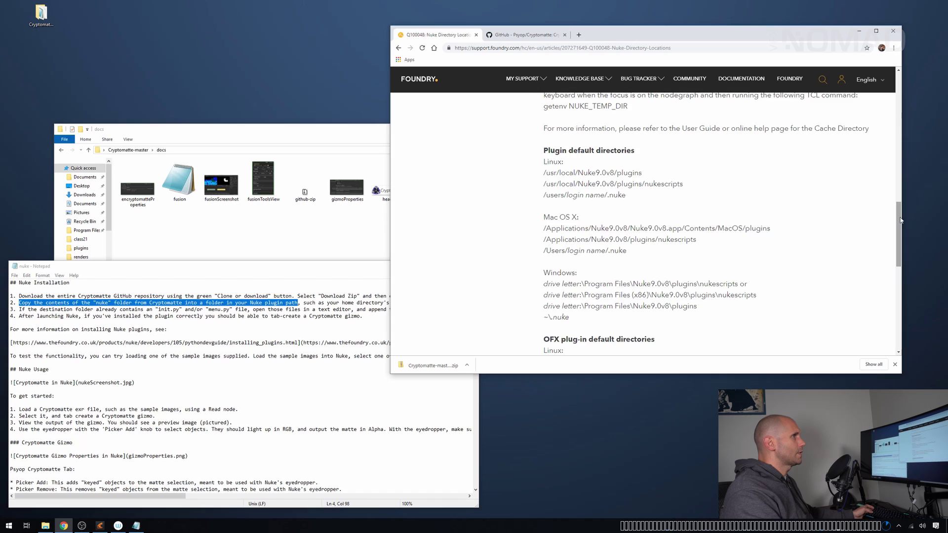
{"action": "left_click_drag", "start_coordinate": [898, 212], "coordinate": [904, 86]}
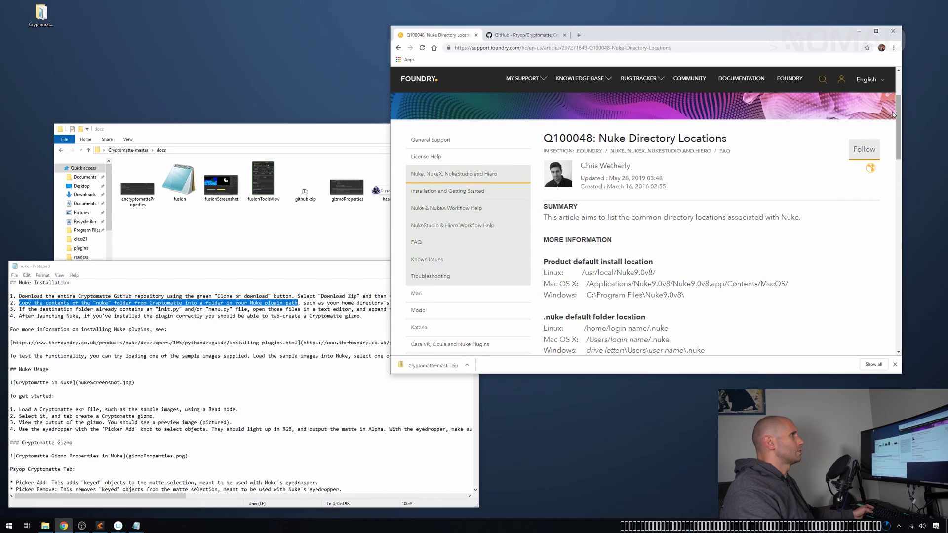
{"action": "scroll", "coordinate": [637, 137], "scroll_direction": "down", "scroll_amount": 2}
{"action": "left_click_drag", "start_coordinate": [899, 107], "coordinate": [915, 223]}
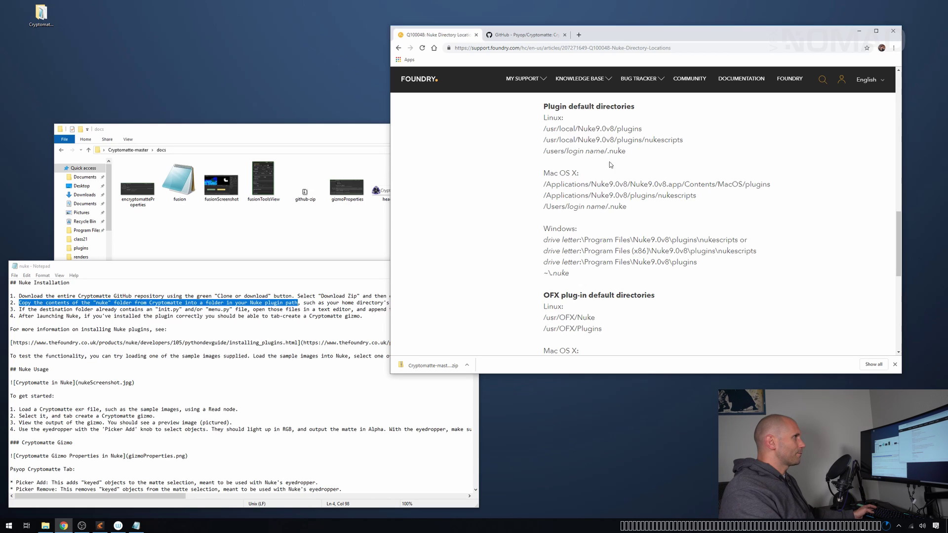
- Highlight the Linux plugin directories and the Mac OS X /Users/login name/.nuke path in the article
{"action": "left_click_drag", "start_coordinate": [627, 152], "coordinate": [543, 116]}
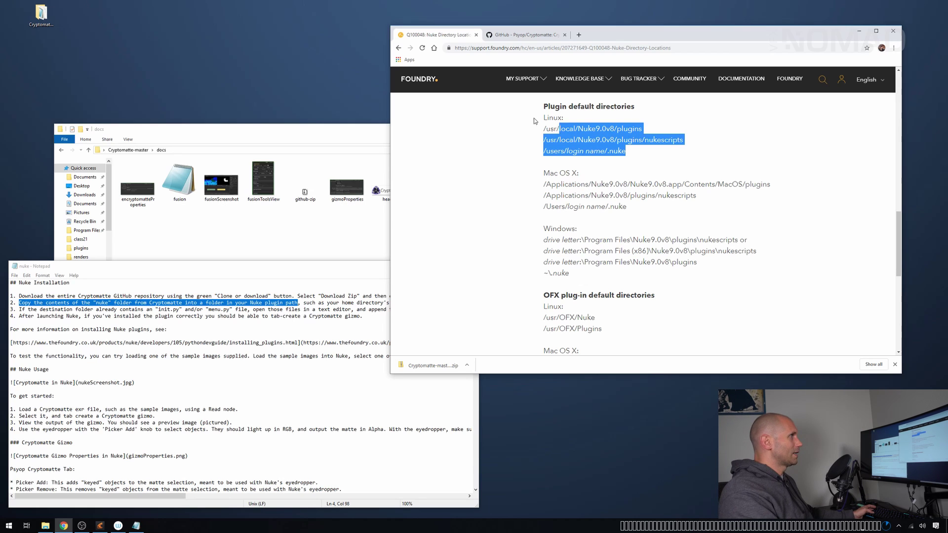
{"action": "left_click", "coordinate": [637, 208]}
{"action": "left_click_drag", "start_coordinate": [615, 208], "coordinate": [544, 208]}
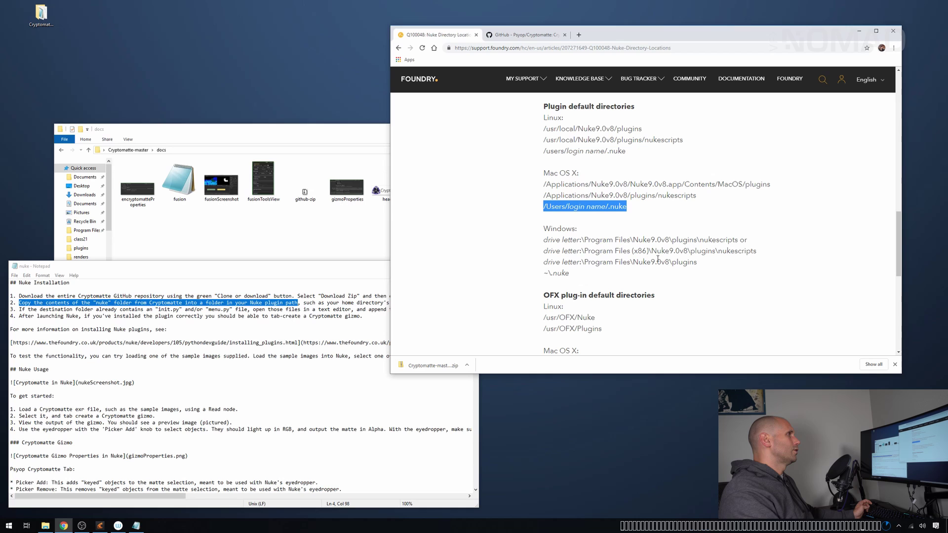
- Highlight the Windows plugin paths ~\.nuke and Program Files\Nuke9.0v8\plugins in the article, and bring the docs folder window up beside it
{"action": "left_click_drag", "start_coordinate": [574, 276], "coordinate": [542, 274]}
{"action": "left_click", "coordinate": [617, 222]}
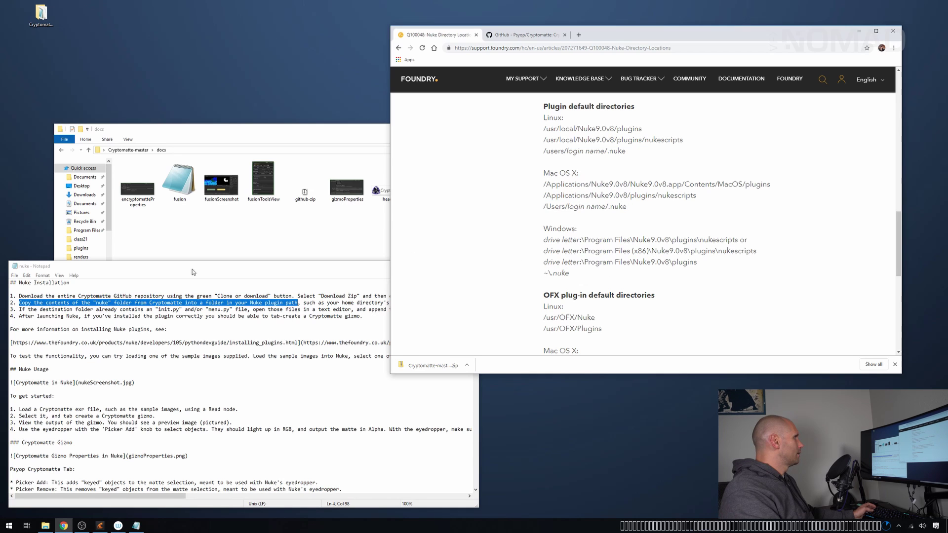
{"action": "left_click_drag", "start_coordinate": [306, 138], "coordinate": [307, 68]}
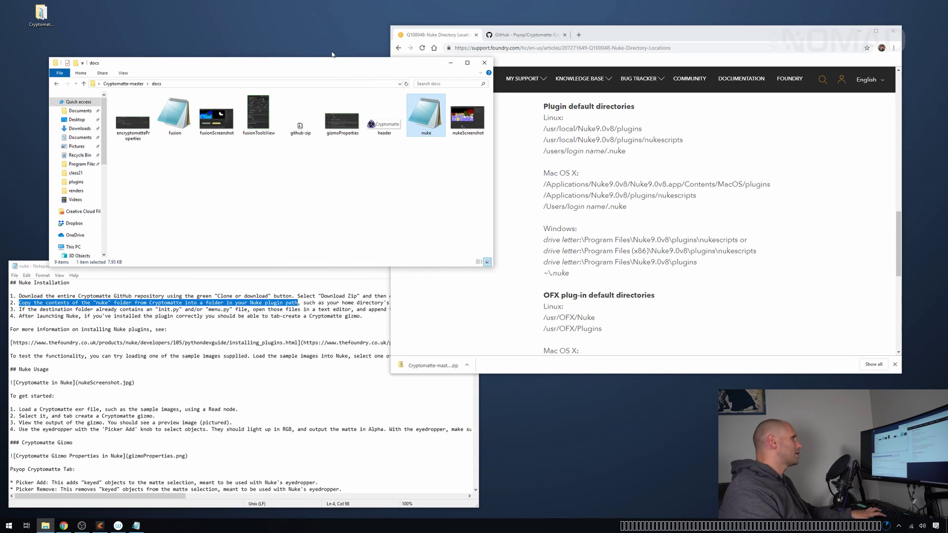
{"action": "mouse_move", "coordinate": [621, 35]}
{"action": "left_mouse_down"}
{"action": "mouse_move", "coordinate": [422, 169]}
{"action": "mouse_move", "coordinate": [690, 33]}
{"action": "mouse_move", "coordinate": [616, 31]}
{"action": "left_mouse_up"}
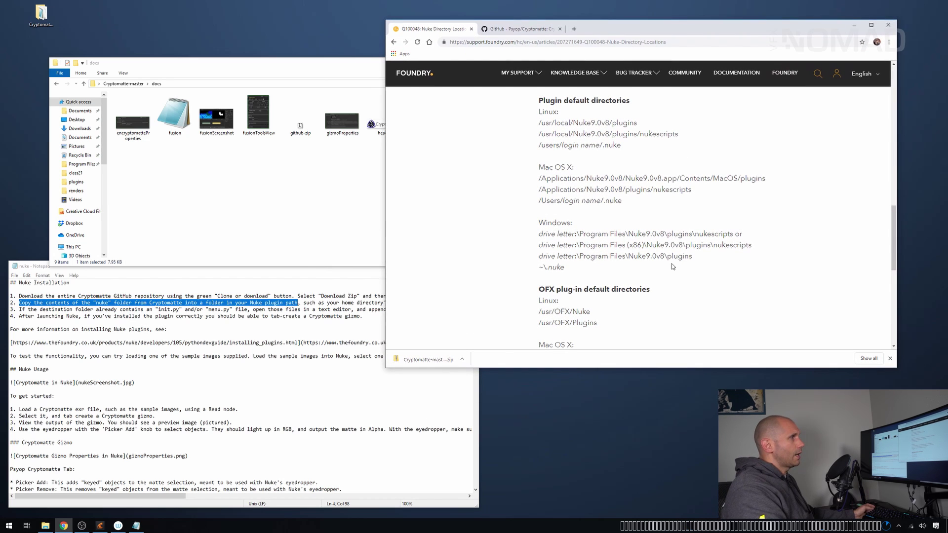
{"action": "left_click_drag", "start_coordinate": [695, 256], "coordinate": [540, 254]}
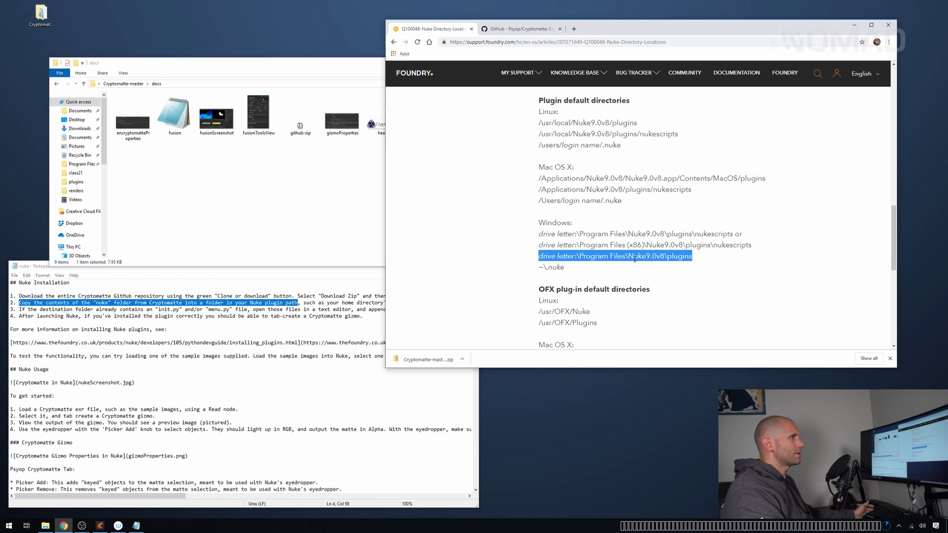
- Open a second File Explorer window and browse to C:\Program Files\Nuke11.3v3\plugins
{"action": "left_click_drag", "start_coordinate": [336, 70], "coordinate": [321, 48]}
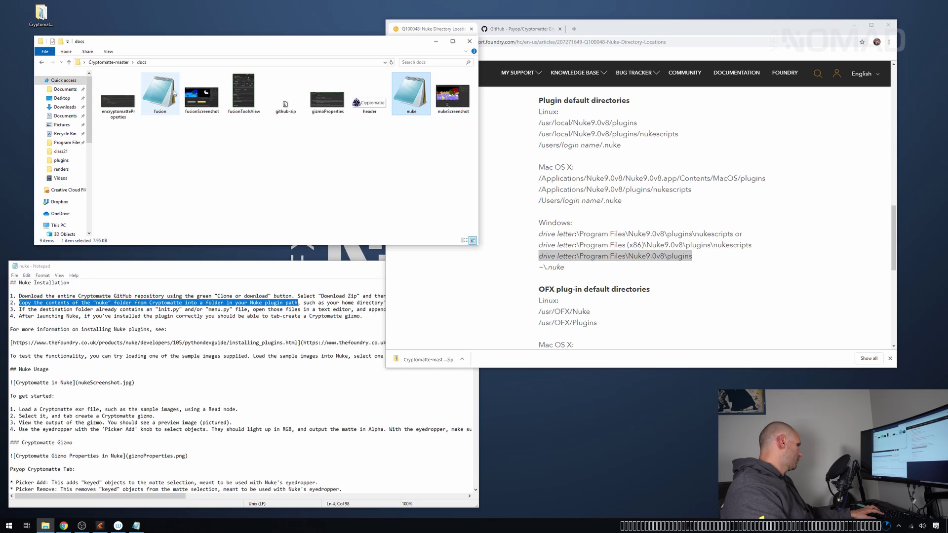
{"action": "key", "text": "ctrl+n"}
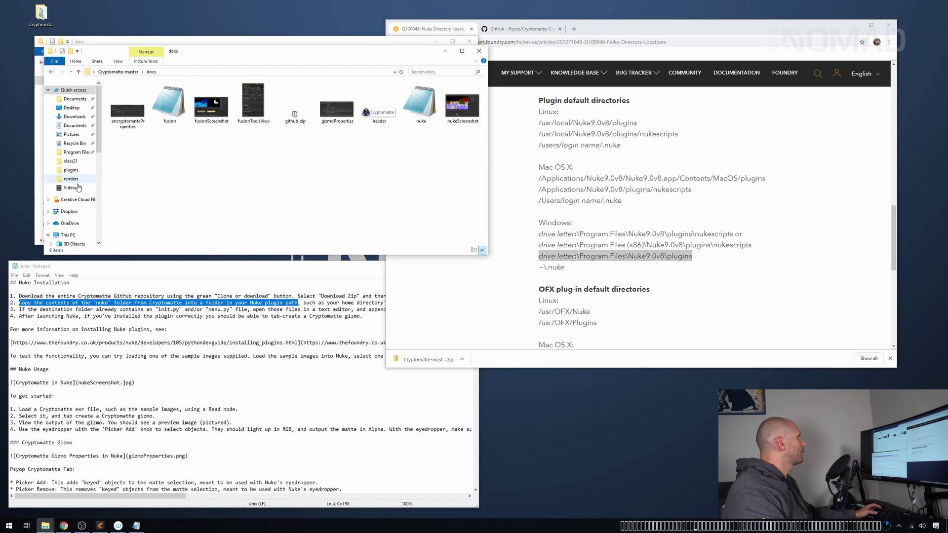
{"action": "left_click", "coordinate": [78, 152]}
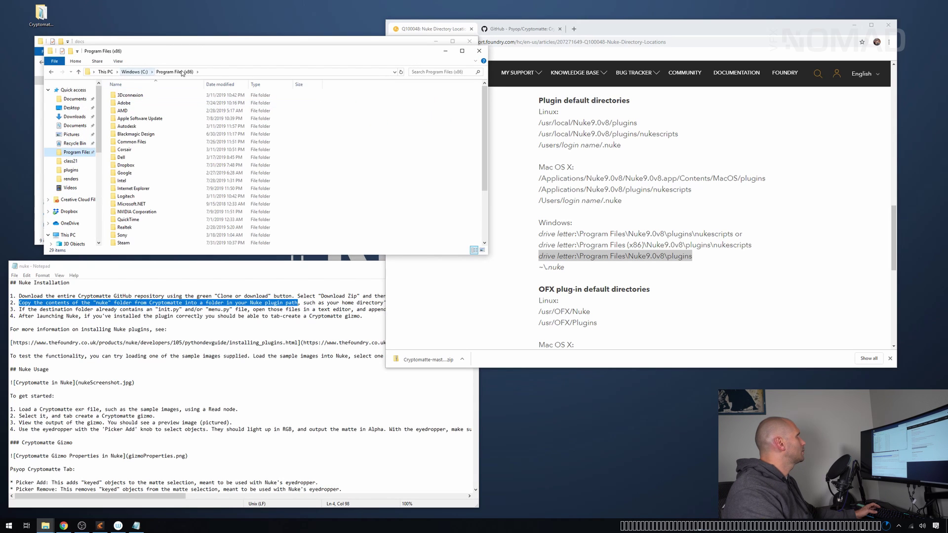
{"action": "left_click", "coordinate": [134, 72]}
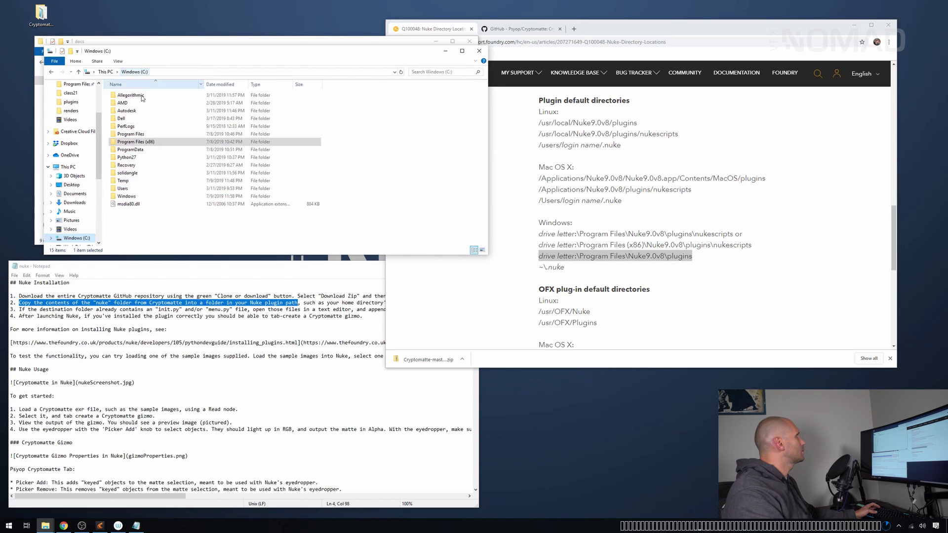
{"action": "double_click", "coordinate": [131, 134]}
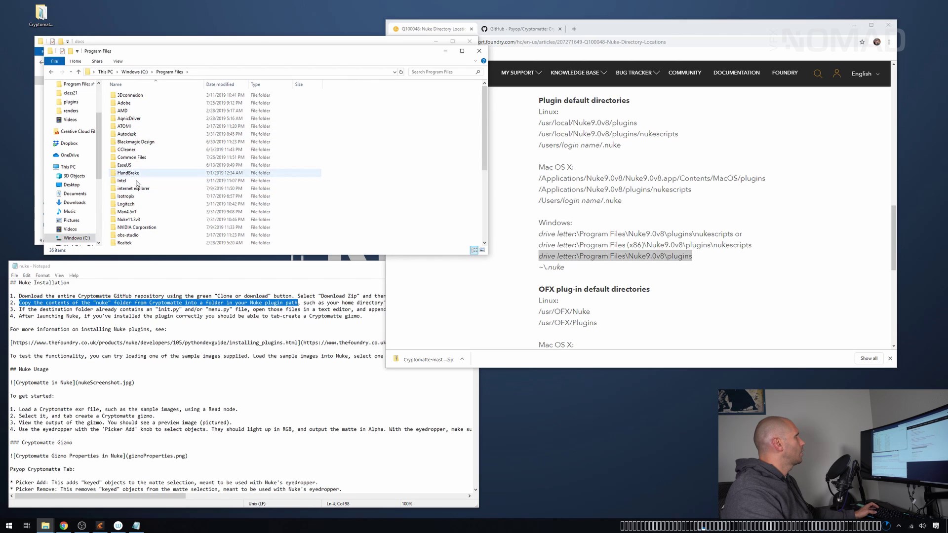
{"action": "double_click", "coordinate": [129, 219]}
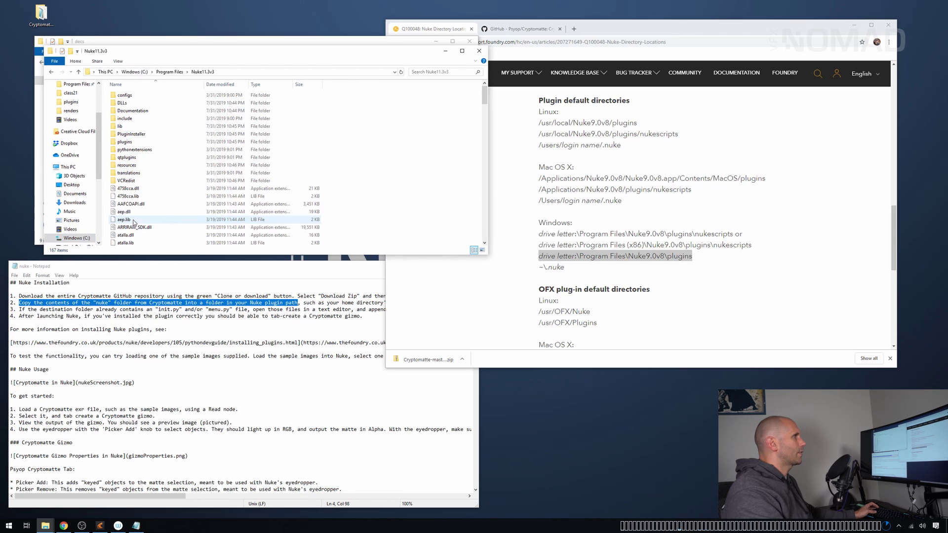
{"action": "left_click", "coordinate": [126, 143]}
{"action": "double_click", "coordinate": [126, 143]}
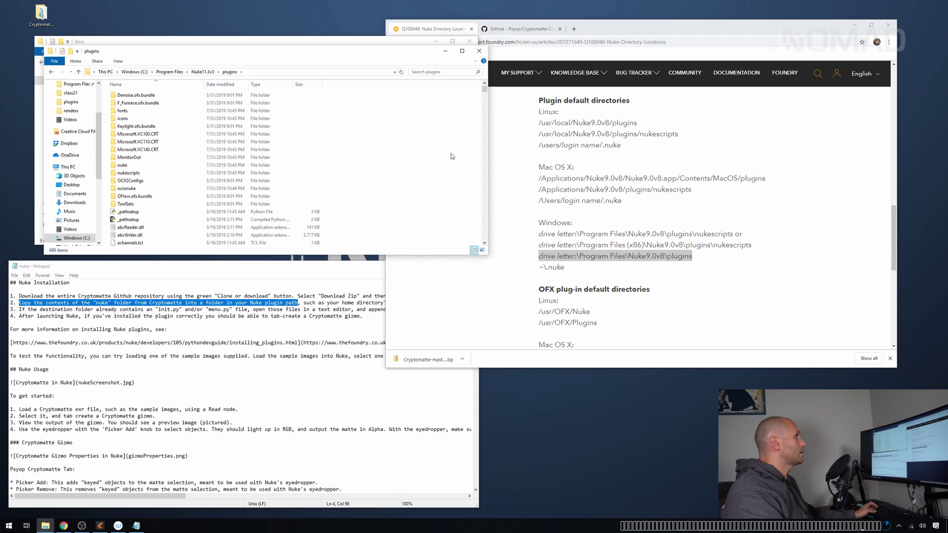
{"action": "mouse_move", "coordinate": [485, 91]}
{"action": "left_mouse_down"}
{"action": "mouse_move", "coordinate": [484, 113]}
{"action": "mouse_move", "coordinate": [485, 89]}
{"action": "left_mouse_up"}
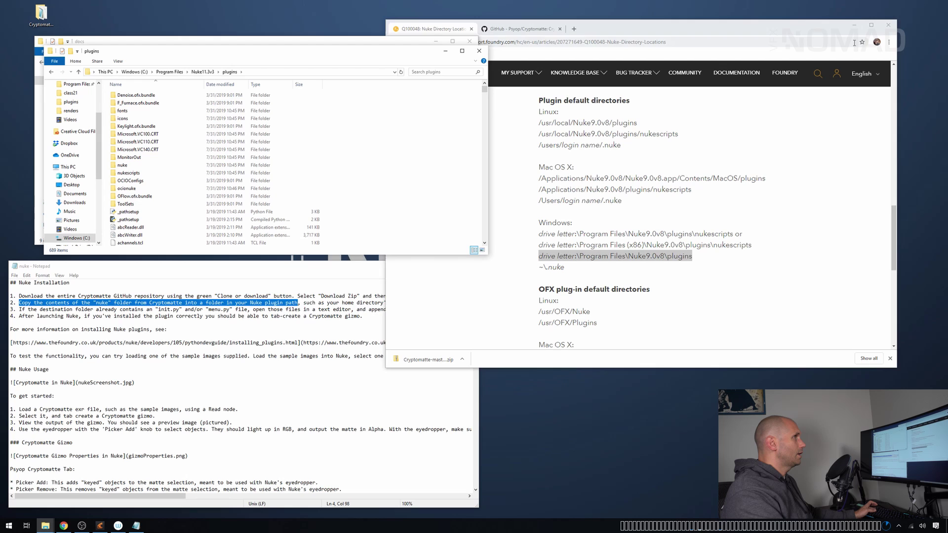
- Minimize the browser and arrange the installation notes beside the docs folder window, with the plugins folder window beneath docs
{"action": "left_click", "coordinate": [855, 25]}
{"action": "left_click_drag", "start_coordinate": [259, 269], "coordinate": [683, 90]}
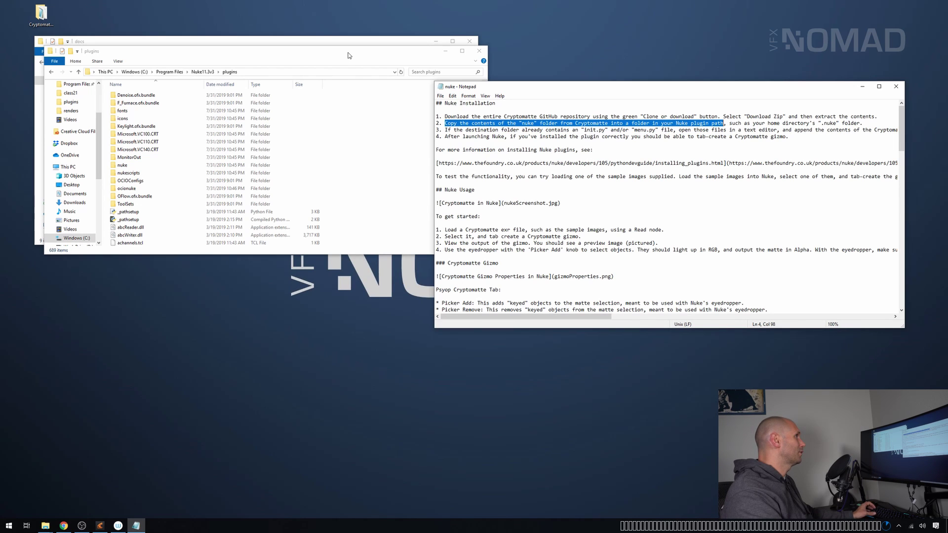
{"action": "left_click_drag", "start_coordinate": [348, 55], "coordinate": [339, 276]}
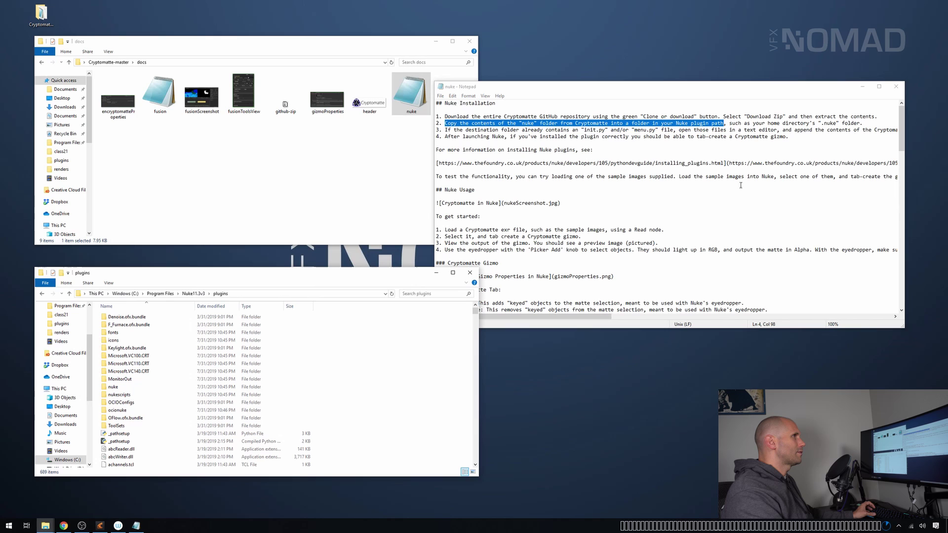
- Open the nuke folder of Cryptomatte-master and line its window up above the plugins folder window
{"action": "double_click", "coordinate": [412, 94]}
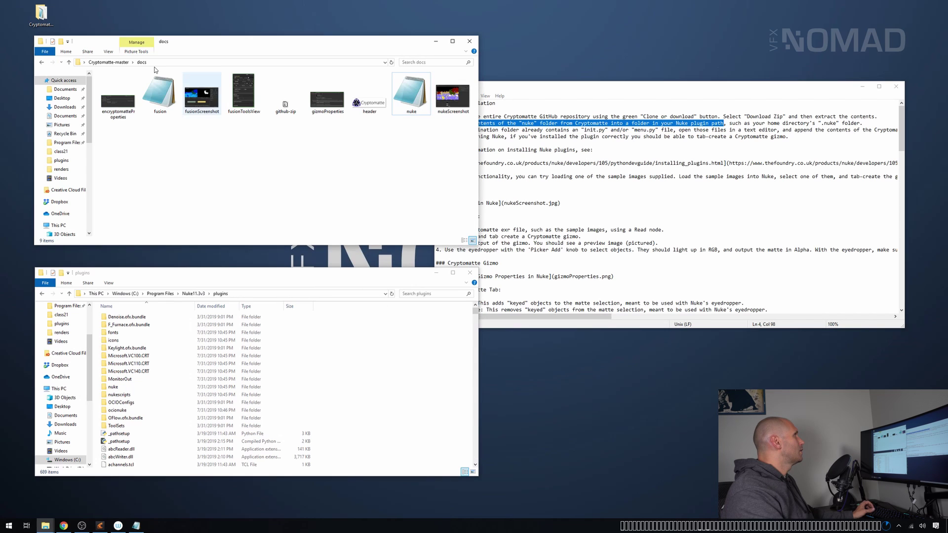
{"action": "left_click_drag", "start_coordinate": [494, 86], "coordinate": [494, 85]}
{"action": "mouse_move", "coordinate": [278, 277]}
{"action": "left_mouse_down"}
{"action": "mouse_move", "coordinate": [279, 393]}
{"action": "mouse_move", "coordinate": [280, 282]}
{"action": "left_mouse_up"}
{"action": "left_click_drag", "start_coordinate": [215, 46], "coordinate": [218, 46]}
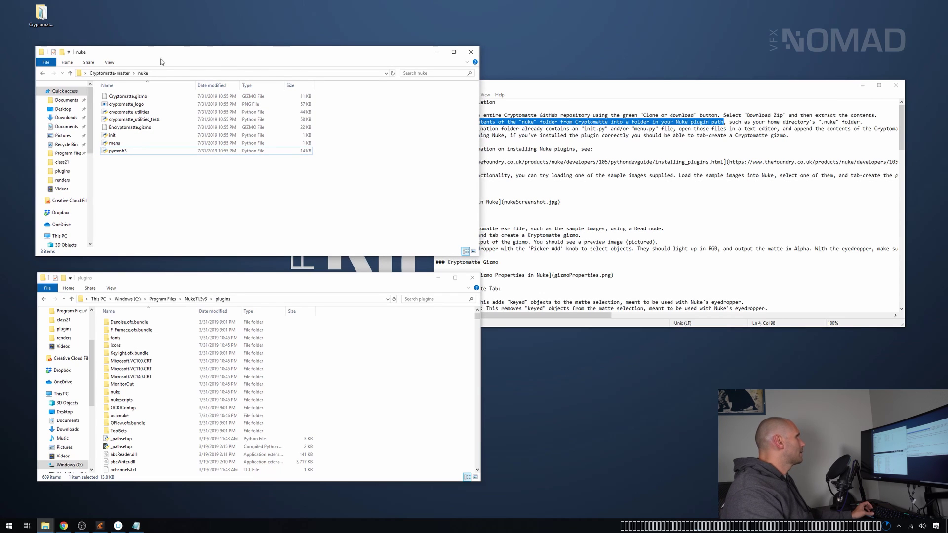
- Move the five files from Cryptomatte.gizmo through Encryptomatte.gizmo into Nuke's plugins folder, replacing existing copies and granting administrator permission
{"action": "left_click_drag", "start_coordinate": [153, 130], "coordinate": [170, 95]}
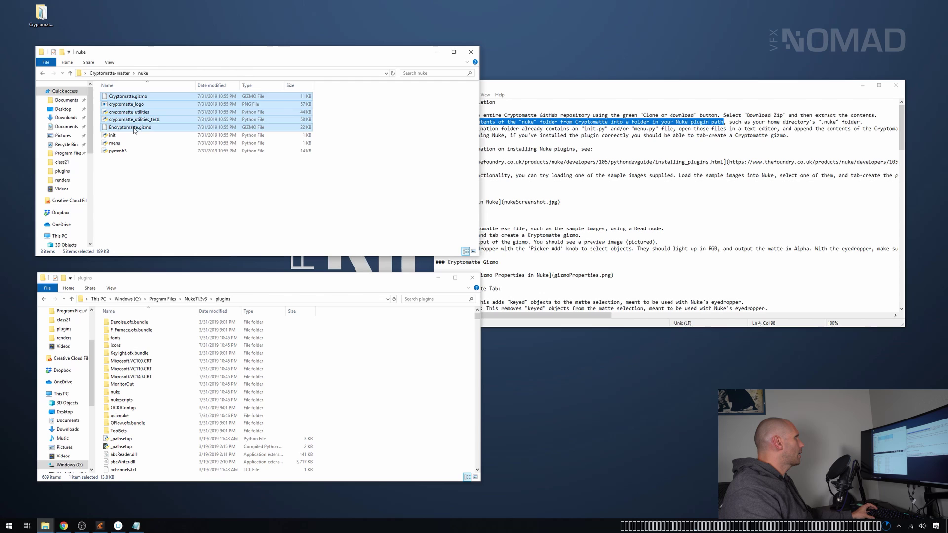
{"action": "left_click_drag", "start_coordinate": [134, 129], "coordinate": [180, 460]}
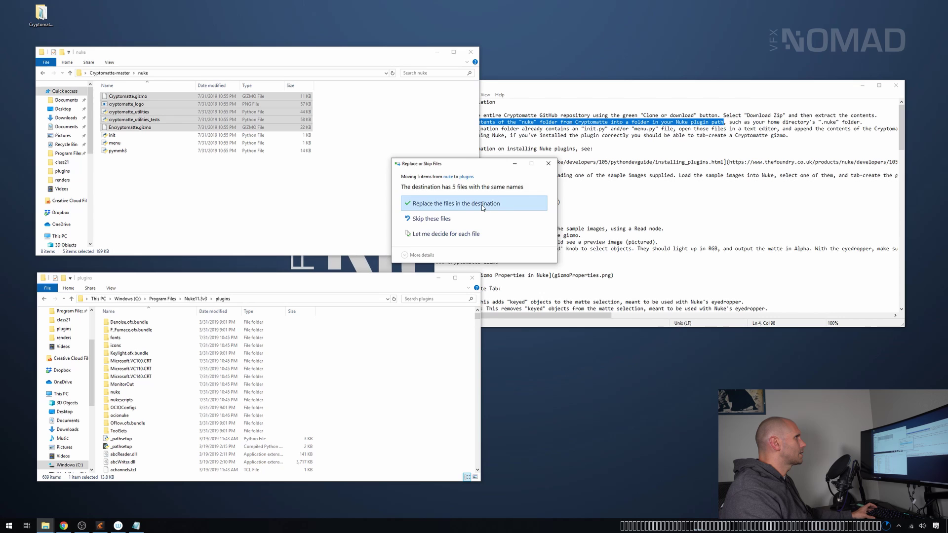
{"action": "left_click", "coordinate": [483, 208]}
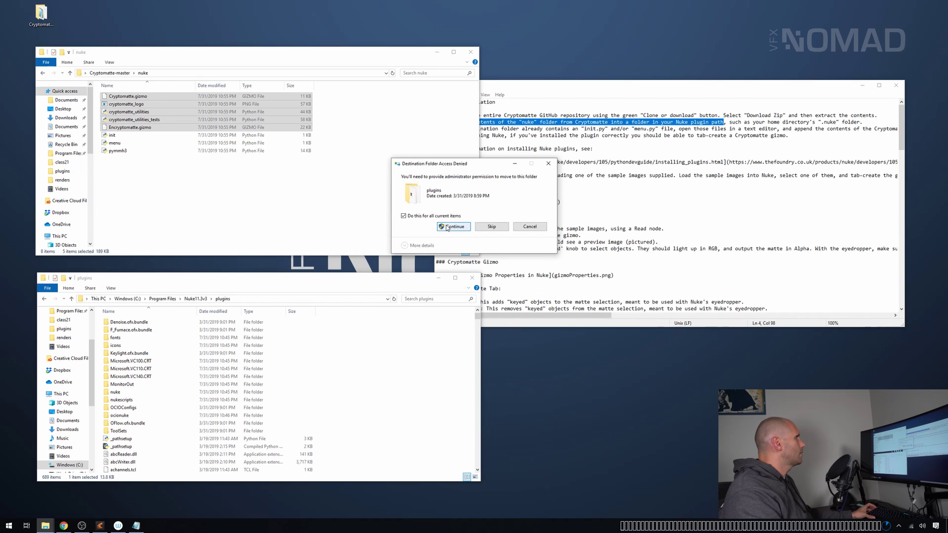
{"action": "left_click", "coordinate": [453, 226]}
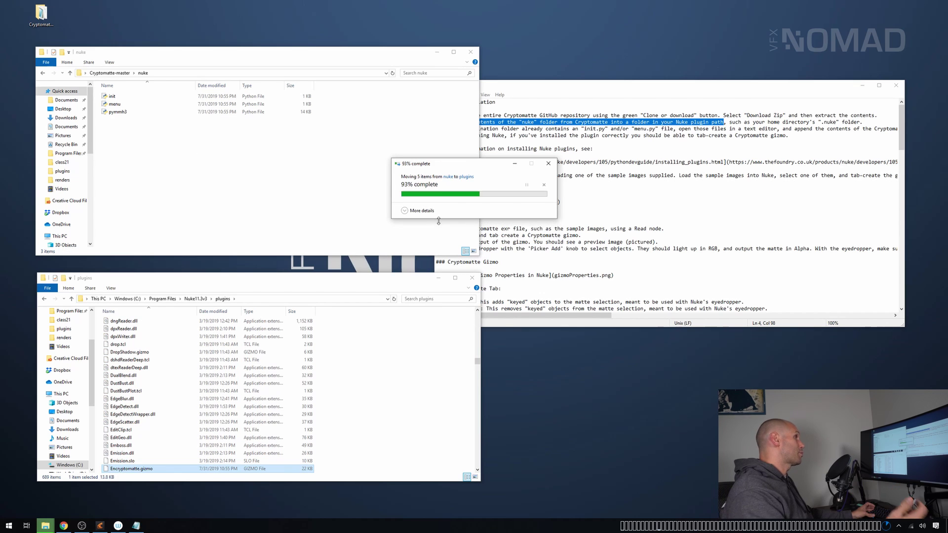
{"action": "left_click", "coordinate": [159, 157]}
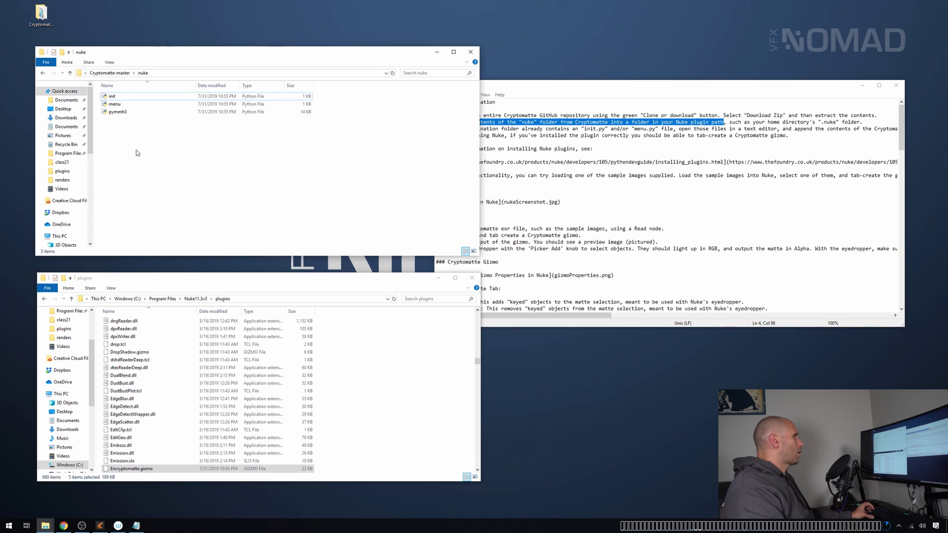
- Select the Cryptomatte init file and highlight the init.py and menu.py instruction in the Nuke installation notes
{"action": "left_click", "coordinate": [124, 96]}
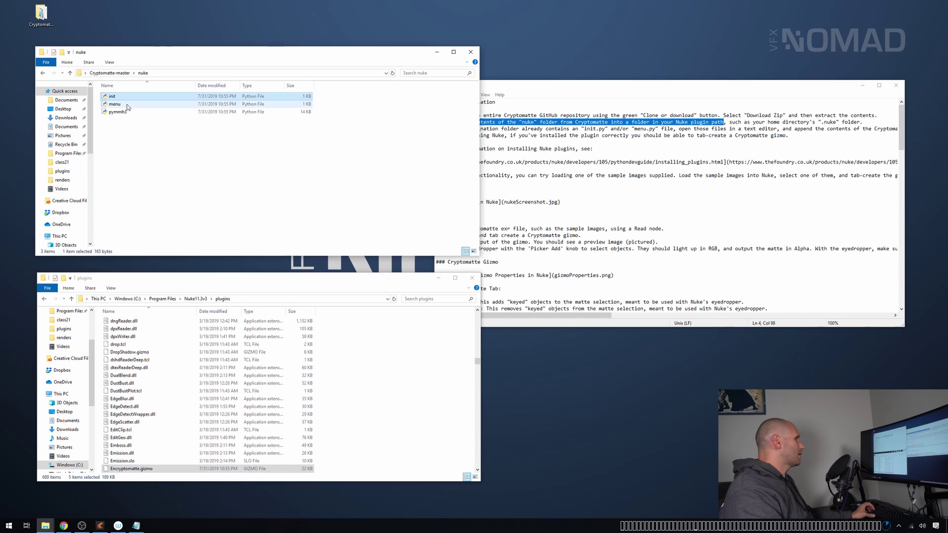
{"action": "left_click", "coordinate": [646, 185]}
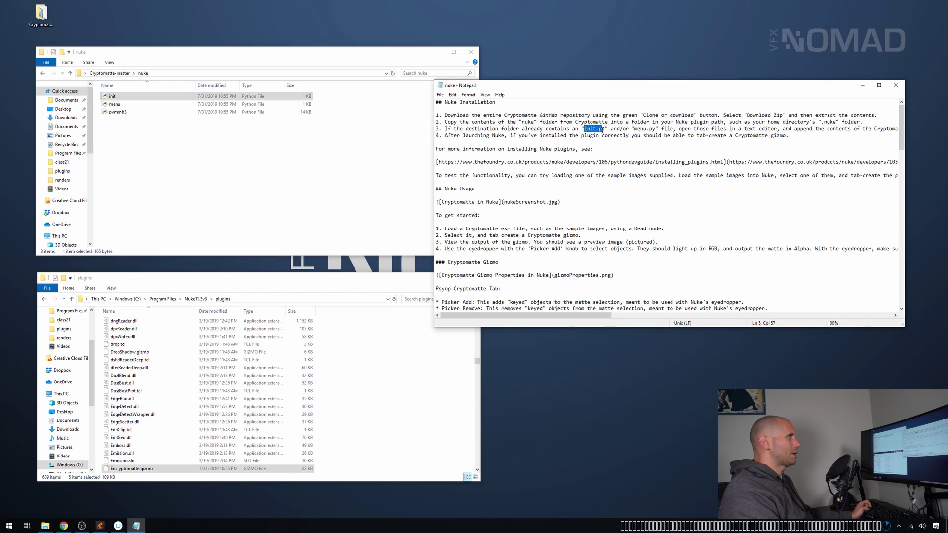
{"action": "left_click_drag", "start_coordinate": [632, 129], "coordinate": [653, 135]}
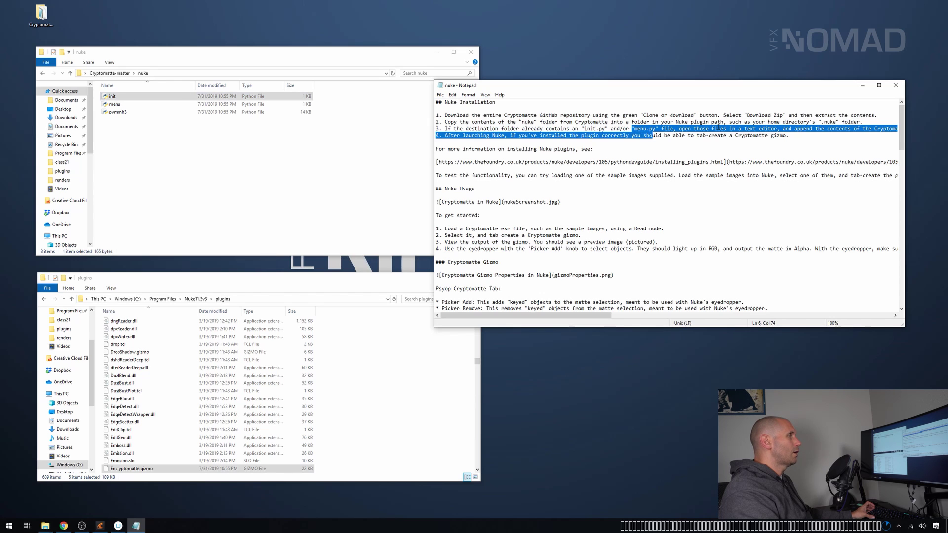
{"action": "left_click", "coordinate": [718, 129]}
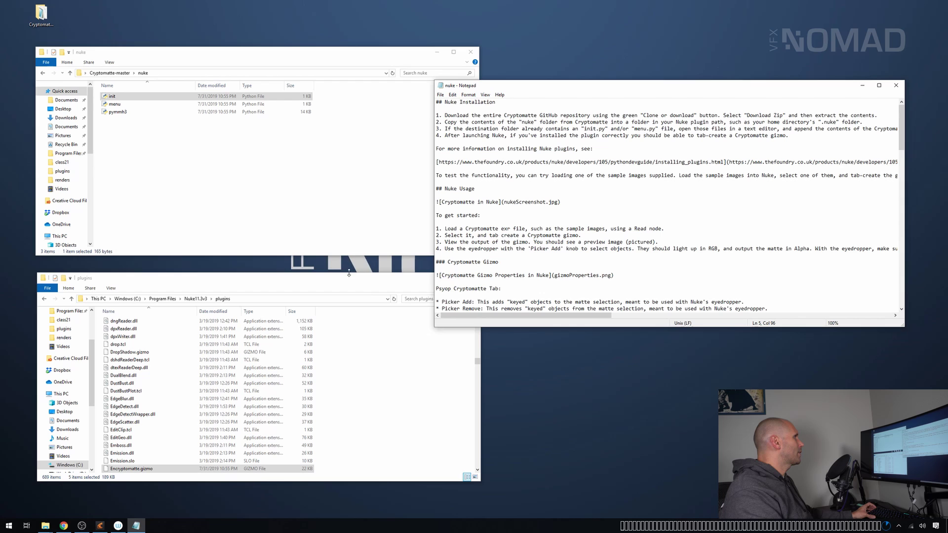
- Open the menu Python file from Nuke's plugins folder in Notepad, place it beside the folder windows, and go to its end
{"action": "left_click", "coordinate": [338, 293]}
{"action": "left_click", "coordinate": [192, 422]}
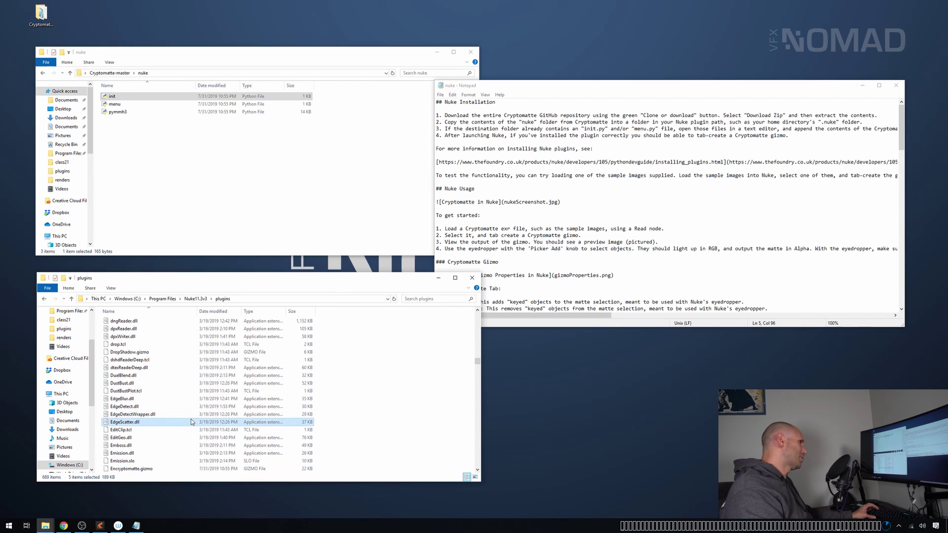
{"action": "type", "text": "menu"}
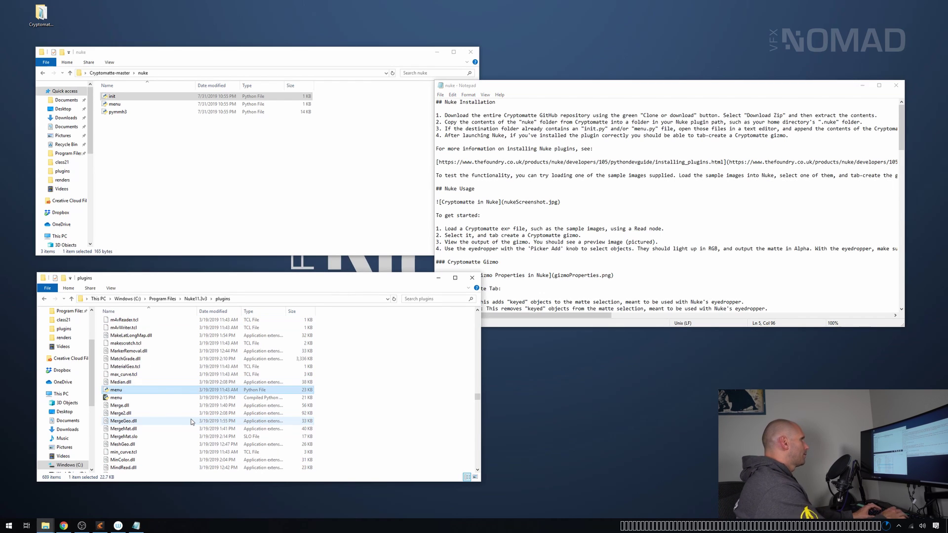
{"action": "right_click", "coordinate": [132, 390]}
{"action": "mouse_move", "coordinate": [89, 293]}
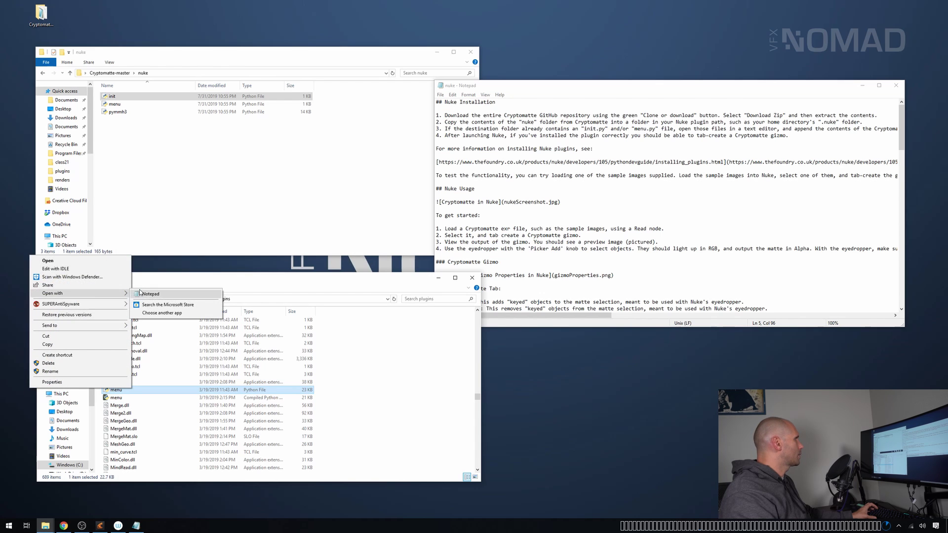
{"action": "left_click", "coordinate": [151, 295]}
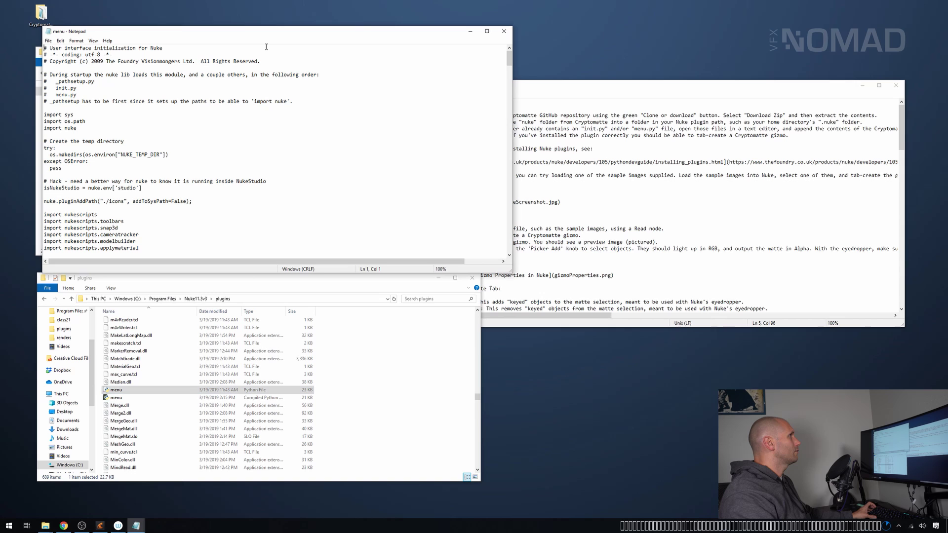
{"action": "left_click_drag", "start_coordinate": [384, 34], "coordinate": [789, 26]}
{"action": "left_click_drag", "start_coordinate": [913, 51], "coordinate": [914, 236]}
- Open the menu Python file from Cryptomatte-master's nuke folder in Notepad
{"action": "left_click", "coordinate": [213, 169]}
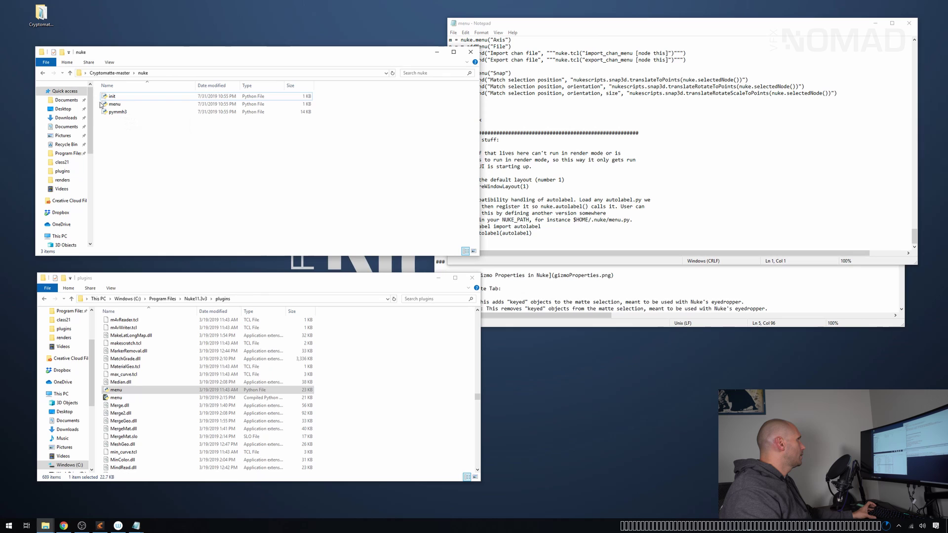
{"action": "left_click", "coordinate": [114, 104]}
{"action": "right_click", "coordinate": [114, 105]}
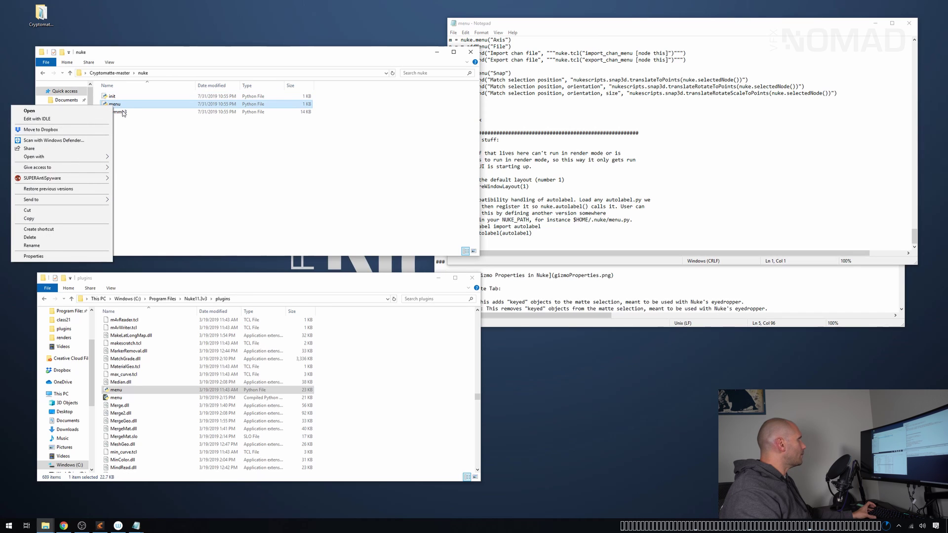
{"action": "mouse_move", "coordinate": [99, 205]}
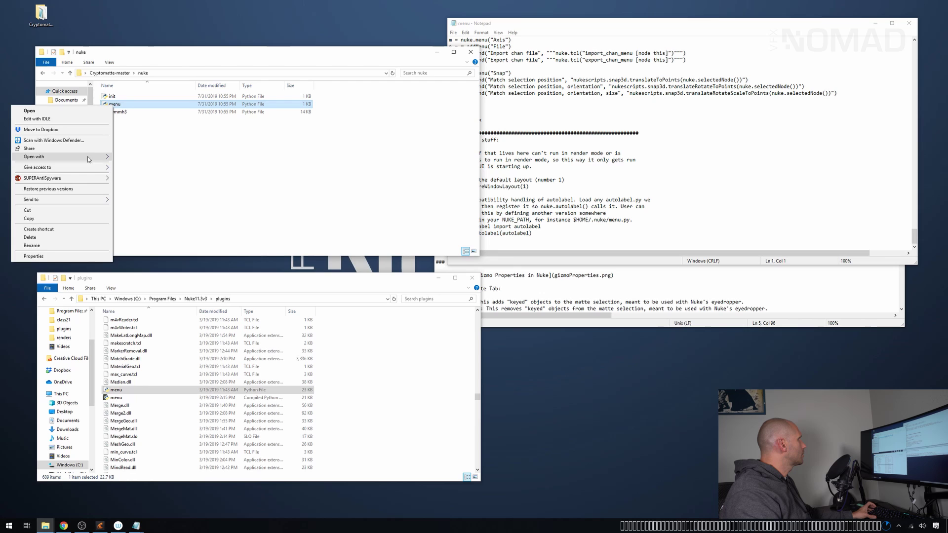
{"action": "mouse_move", "coordinate": [89, 157]}
{"action": "left_click", "coordinate": [124, 158]}
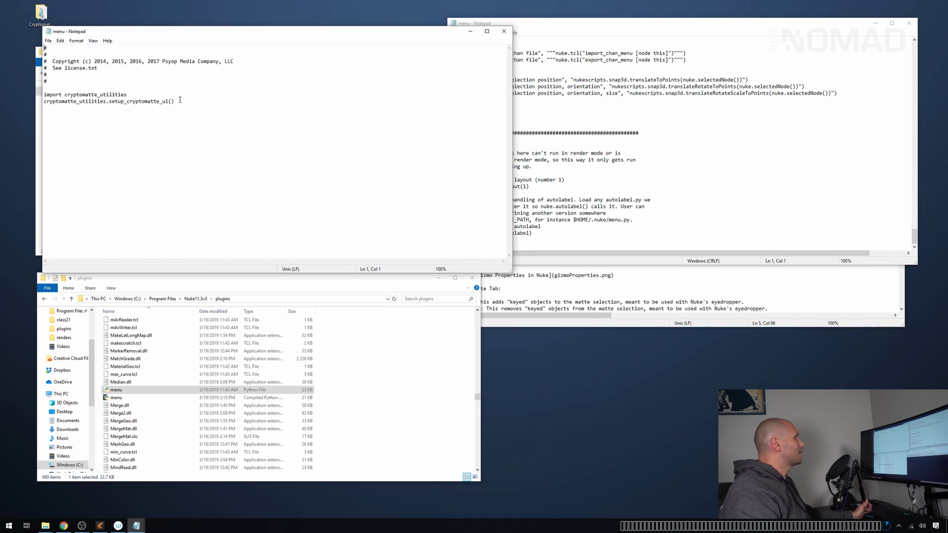
- Copy the import cryptomatte_utilities and cryptomatte_utilities.setup_cryptomatte_ui() lines to the end of Nuke's menu file, and close the Cryptomatte source file
{"action": "left_click_drag", "start_coordinate": [145, 110], "coordinate": [66, 95]}
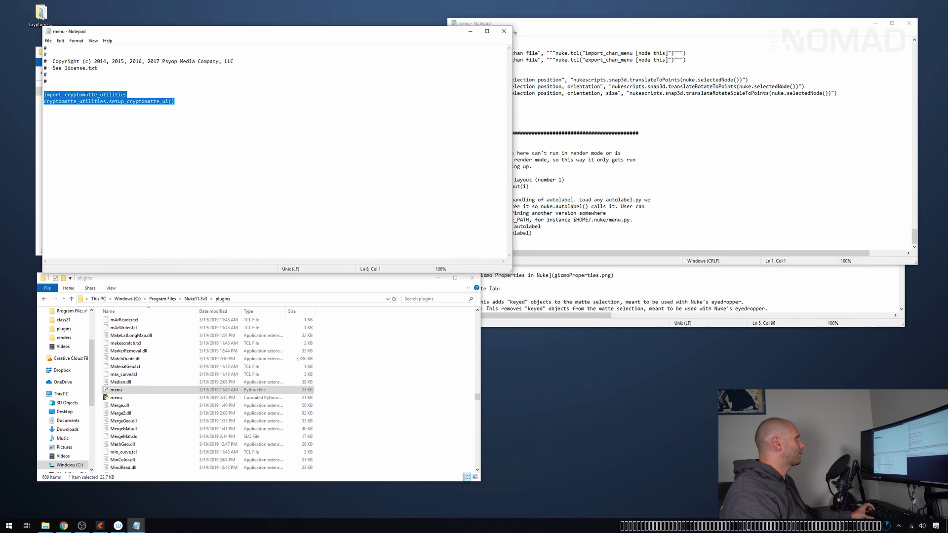
{"action": "left_click", "coordinate": [735, 135]}
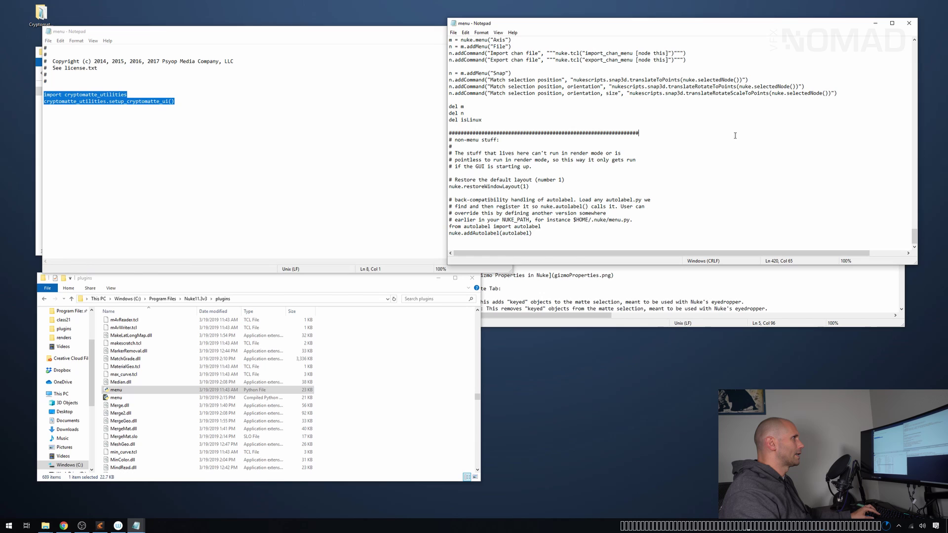
{"action": "type", "text": "import cryptomatte_utilities cryptomatte_utilities.setup_cryptomatte_ui()"}
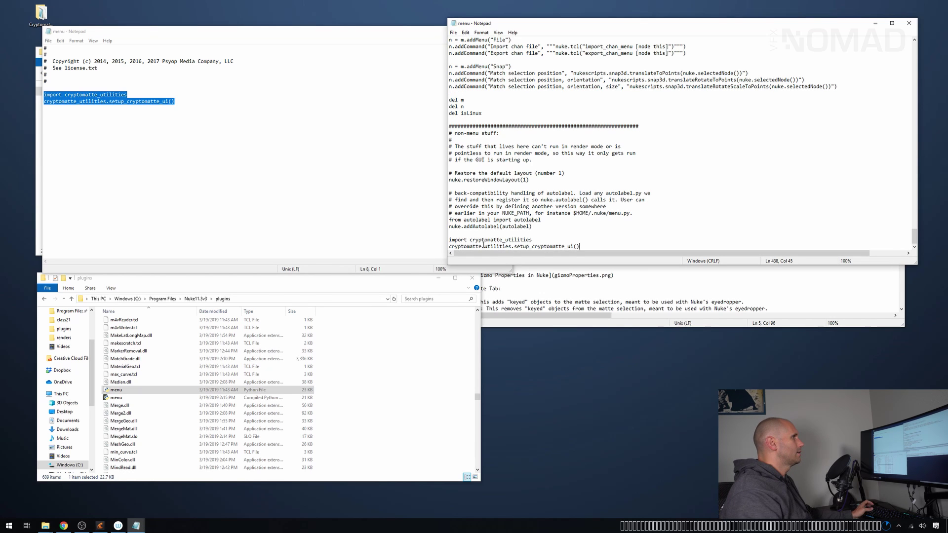
{"action": "left_click", "coordinate": [375, 39]}
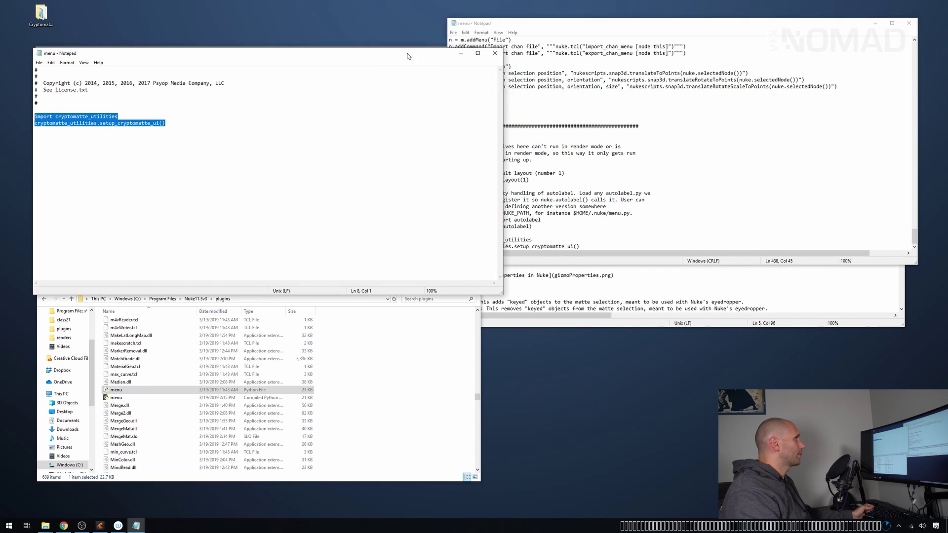
{"action": "left_click", "coordinate": [494, 31]}
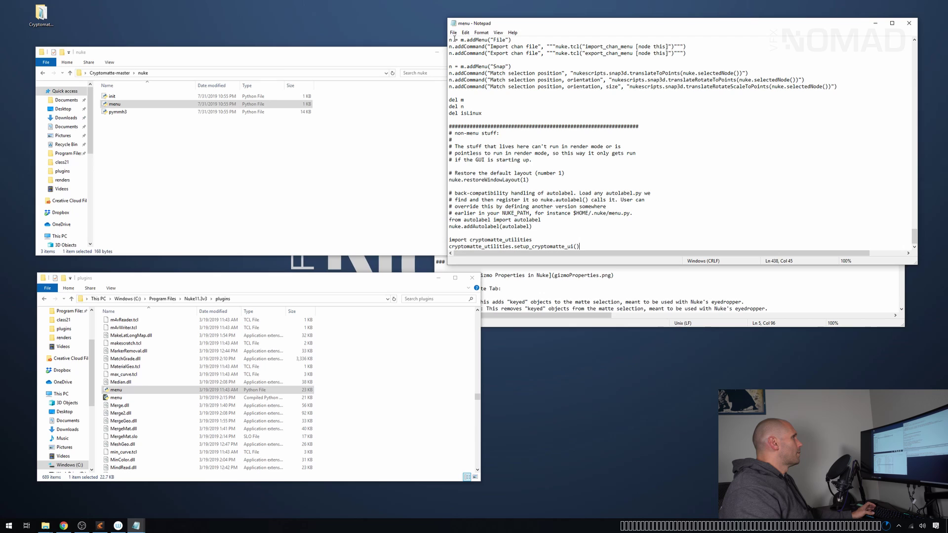
- Save the edited Nuke menu file to the Desktop as menu.py and close it
{"action": "left_click", "coordinate": [454, 33]}
{"action": "left_click", "coordinate": [469, 70]}
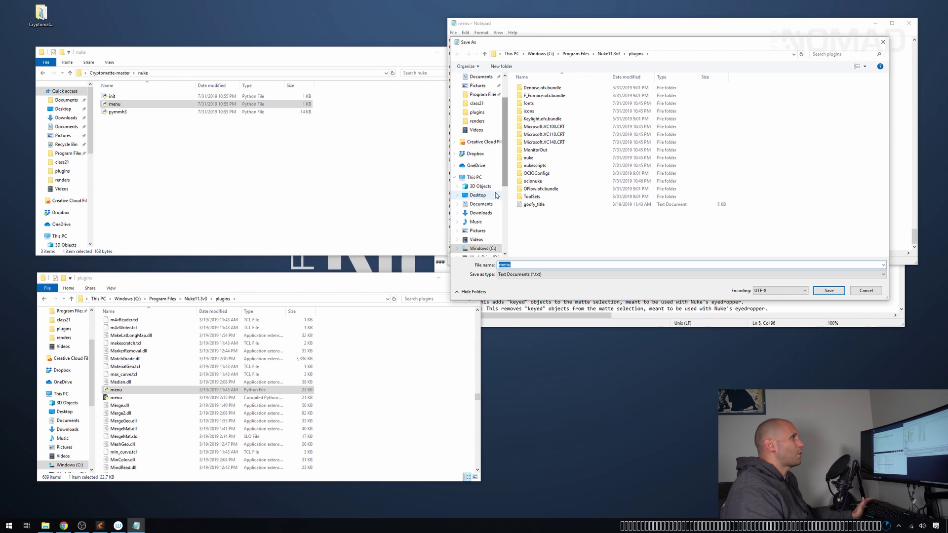
{"action": "left_click", "coordinate": [478, 195]}
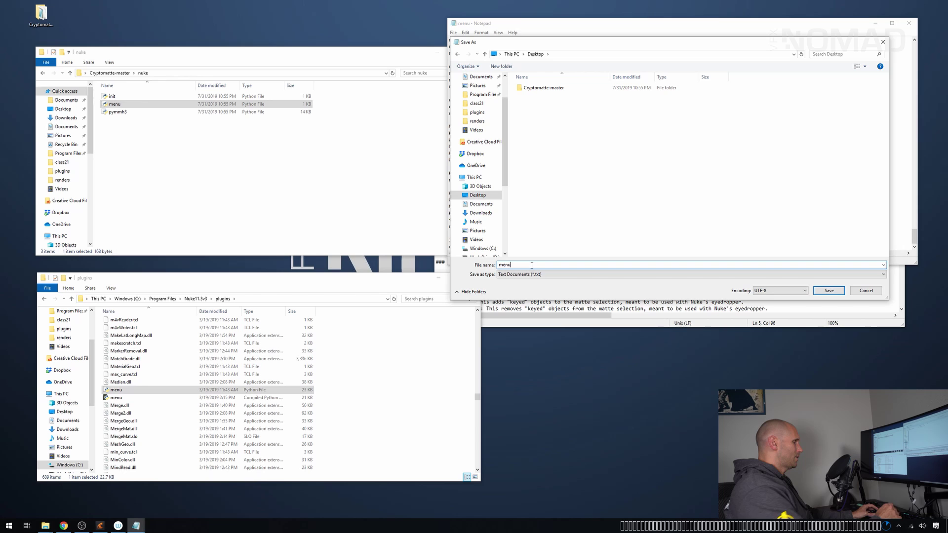
{"action": "type", "text": "y"}
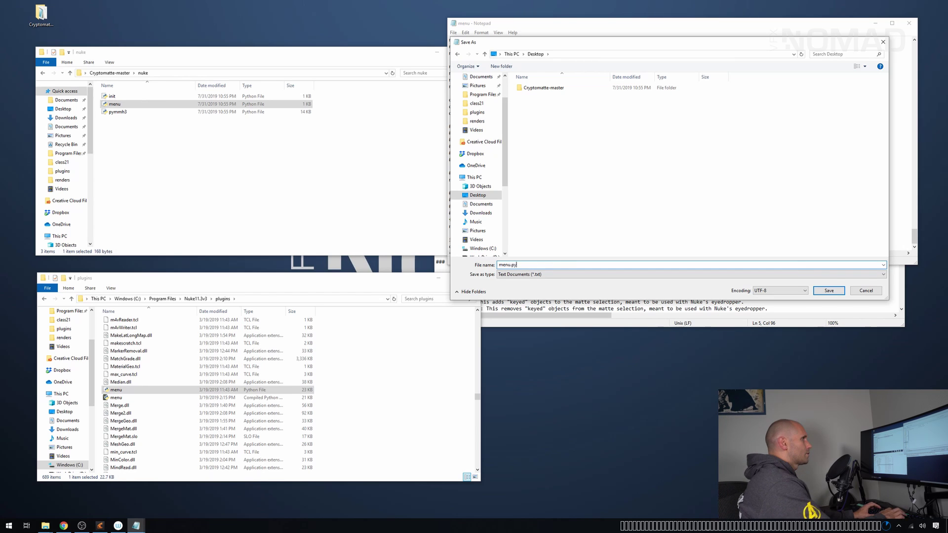
{"action": "left_click", "coordinate": [833, 291]}
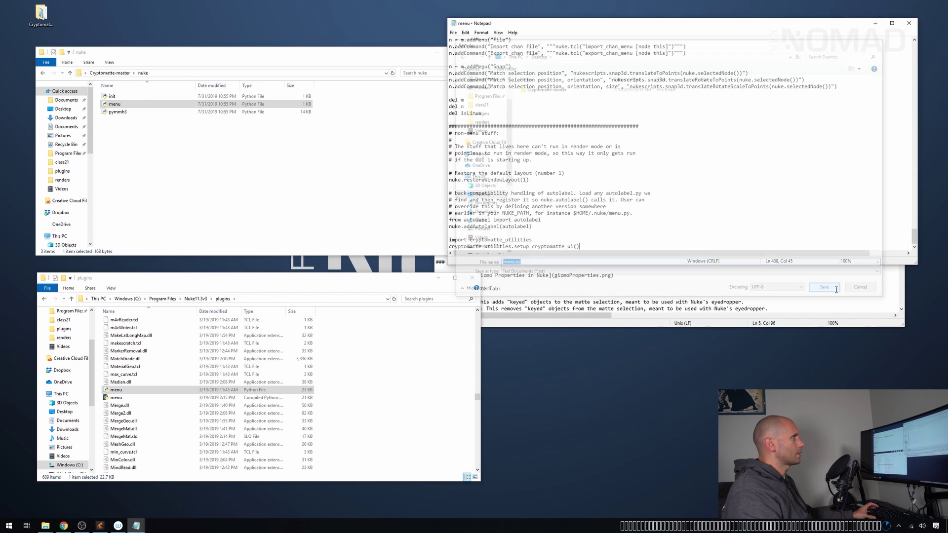
{"action": "left_click", "coordinate": [910, 25]}
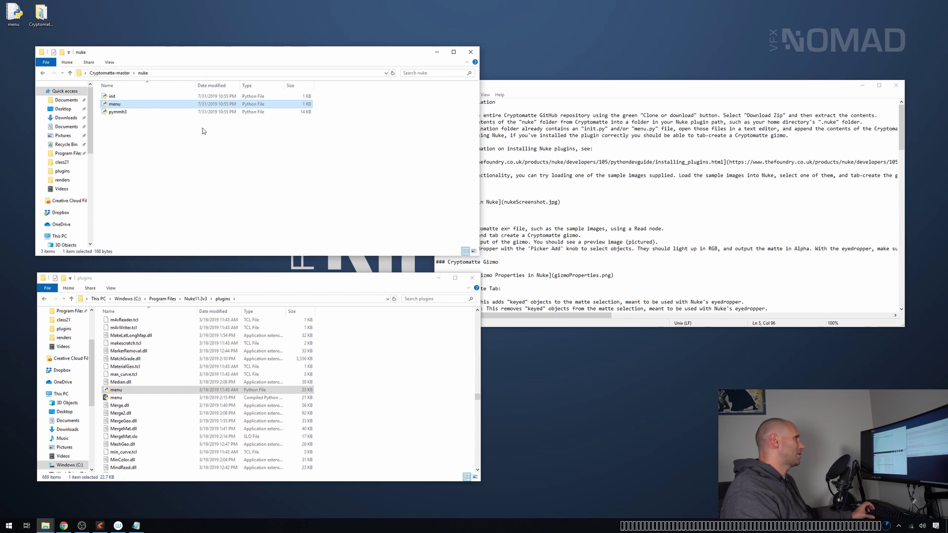
- Find the init Python file in Nuke's plugins folder and open it in Notepad
{"action": "left_click", "coordinate": [112, 97]}
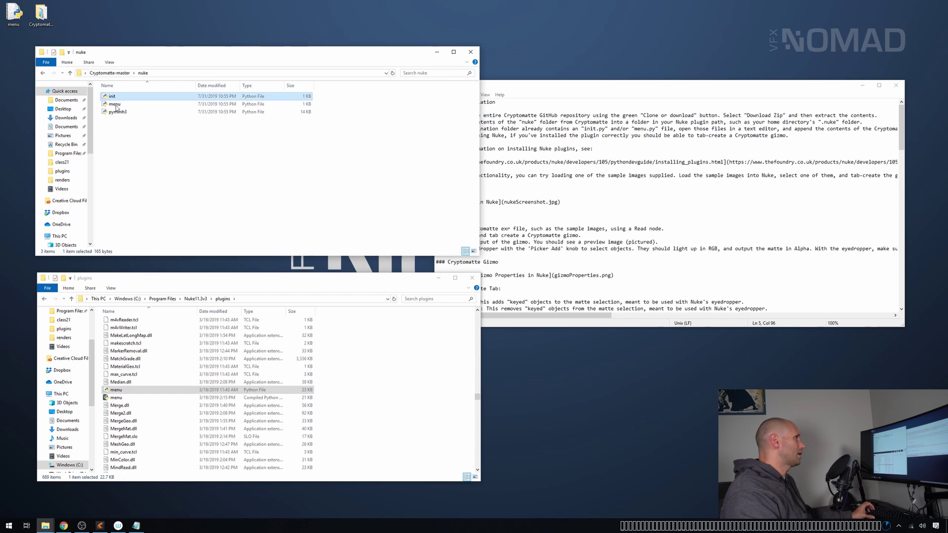
{"action": "left_click", "coordinate": [158, 382]}
{"action": "type", "text": "init"}
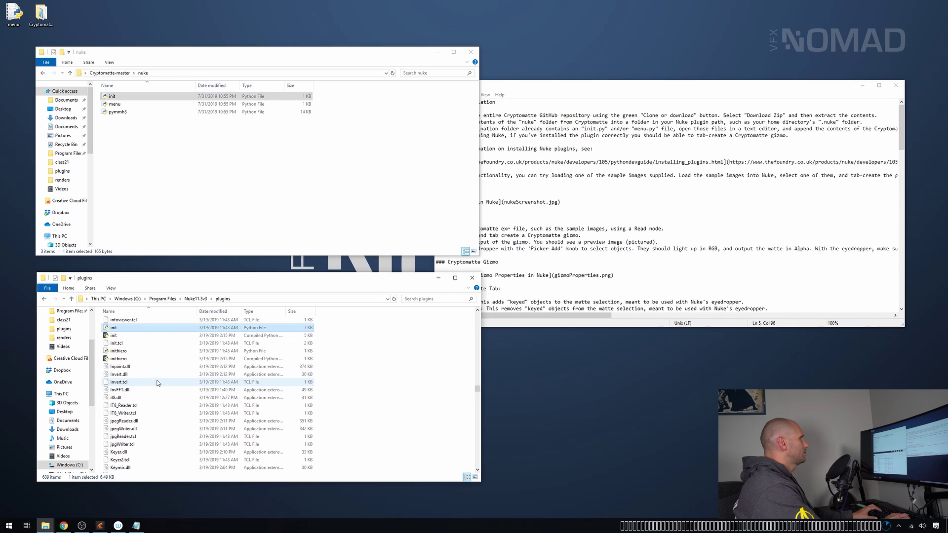
{"action": "right_click", "coordinate": [122, 329]}
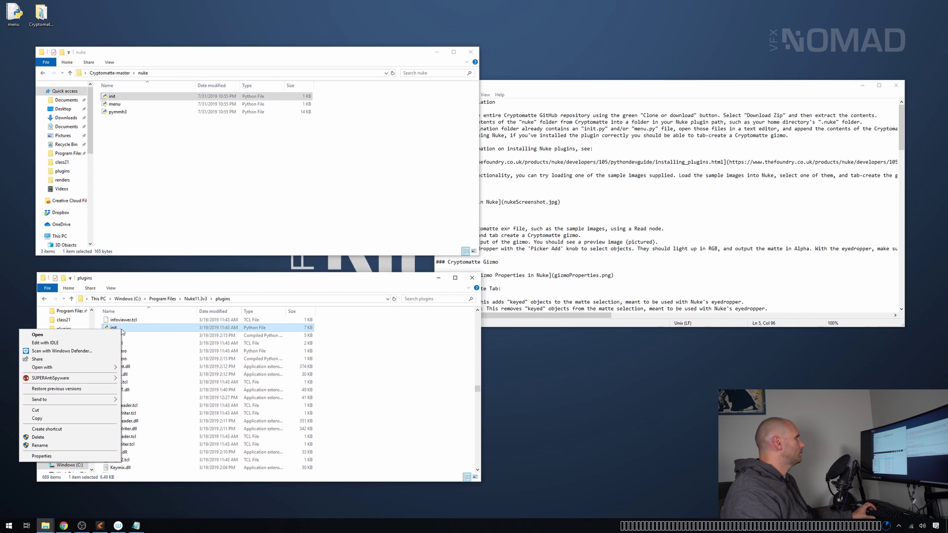
{"action": "mouse_move", "coordinate": [106, 370]}
{"action": "left_click", "coordinate": [140, 368]}
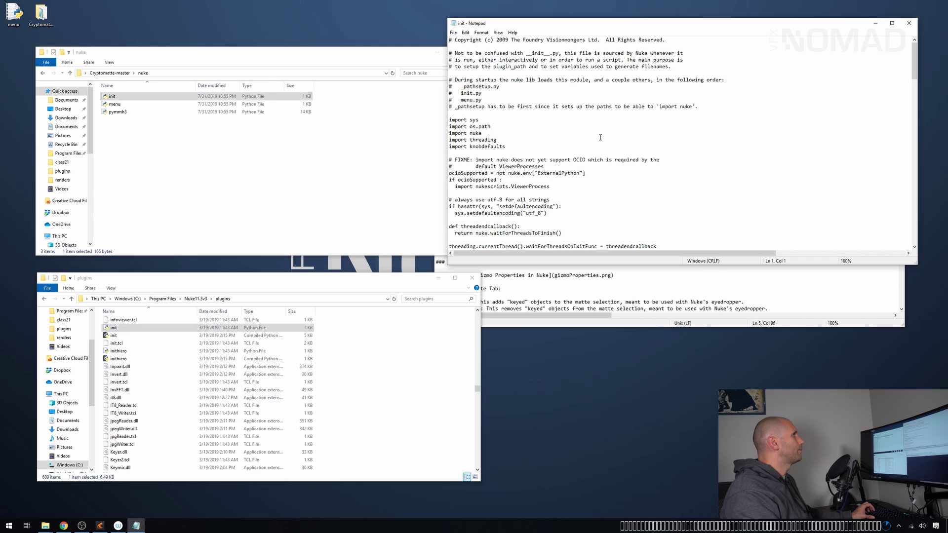
{"action": "mouse_move", "coordinate": [915, 63]}
{"action": "left_mouse_down"}
{"action": "mouse_move", "coordinate": [914, 163]}
{"action": "mouse_move", "coordinate": [914, 54]}
{"action": "left_mouse_up"}
- Open the init Python file from Cryptomatte-master's nuke folder in Notepad and move its window clear of Nuke's init file
{"action": "left_click", "coordinate": [183, 157]}
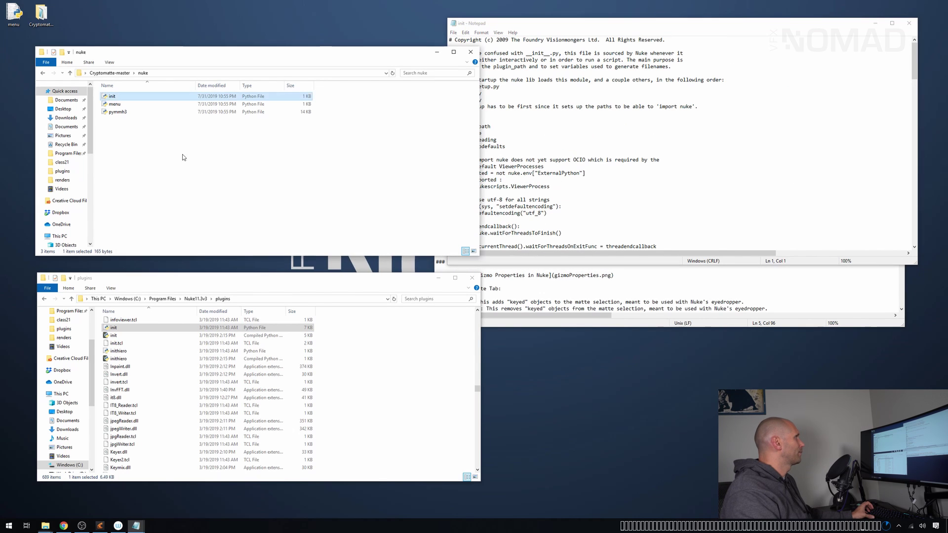
{"action": "right_click", "coordinate": [119, 96]}
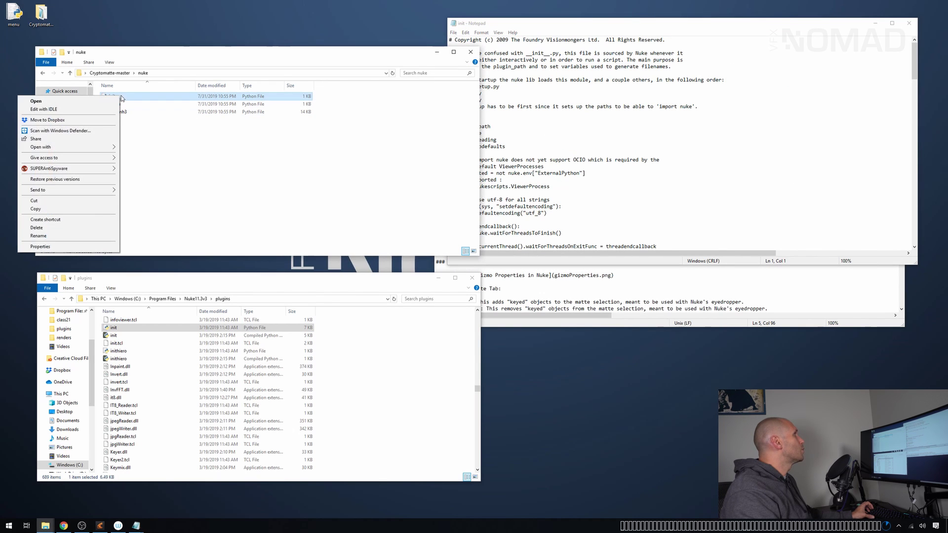
{"action": "left_click", "coordinate": [137, 149]}
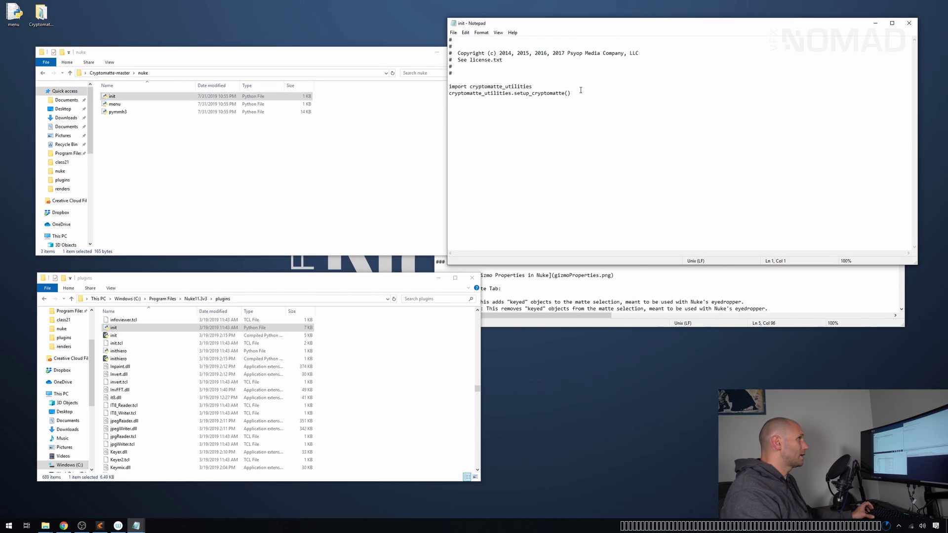
{"action": "left_click_drag", "start_coordinate": [628, 26], "coordinate": [221, 212]}
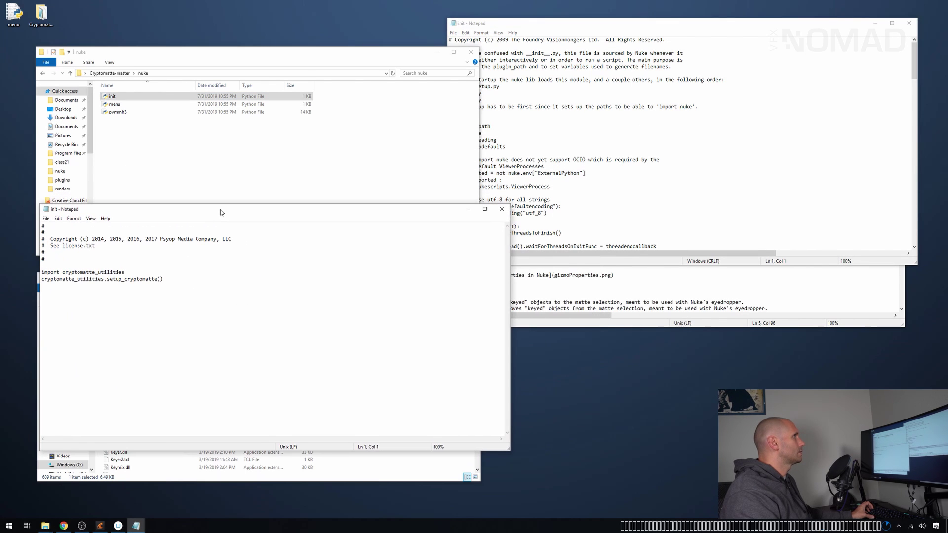
- Copy the import cryptomatte_utilities and cryptomatte_utilities.setup_cryptomatte() lines from the Cryptomatte init file to the end of Nuke's init file
{"action": "left_click_drag", "start_coordinate": [157, 280], "coordinate": [37, 275]}
{"action": "key", "text": "ctrl+c"}
{"action": "left_click", "coordinate": [639, 180]}
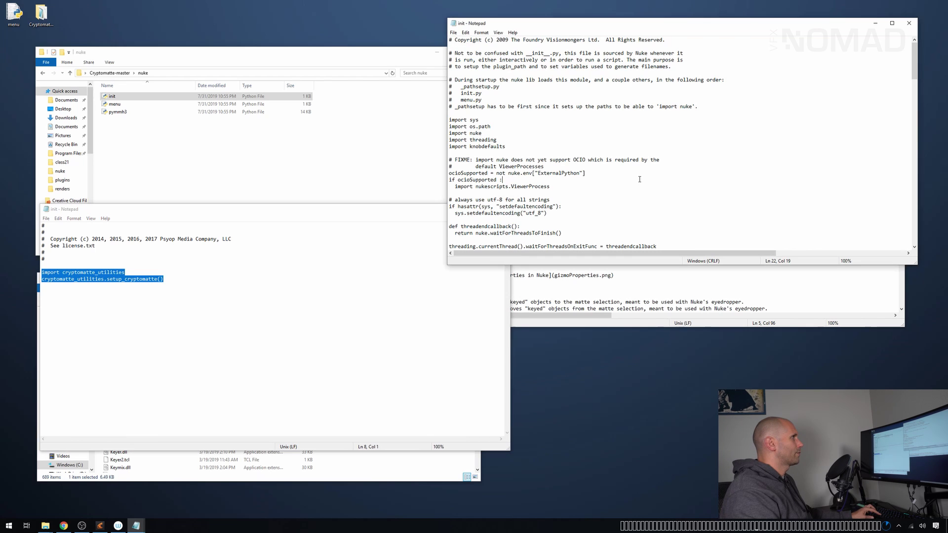
{"action": "scroll", "coordinate": [891, 125], "scroll_direction": "down", "scroll_amount": 5}
{"action": "scroll", "coordinate": [886, 128], "scroll_direction": "up", "scroll_amount": 5}
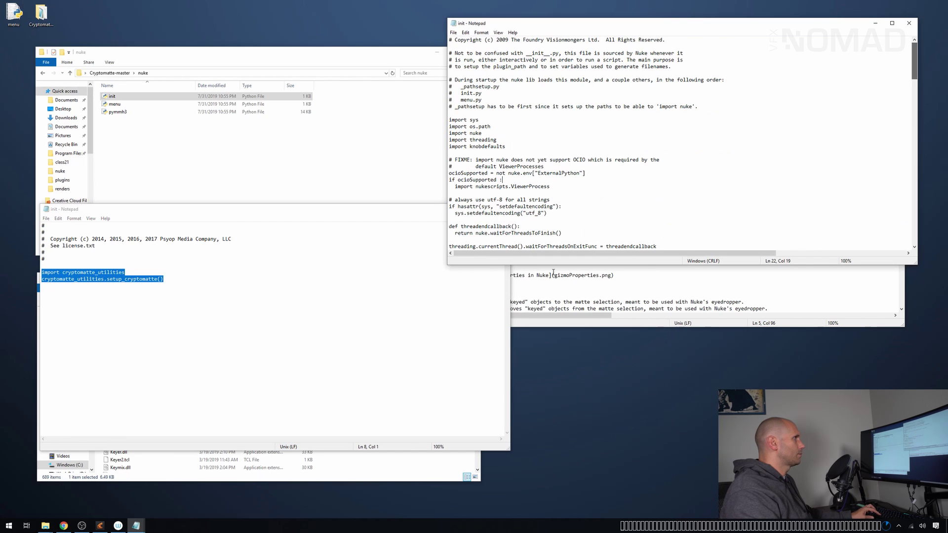
{"action": "left_click_drag", "start_coordinate": [914, 59], "coordinate": [913, 226]}
{"action": "key", "text": "ctrl+v"}
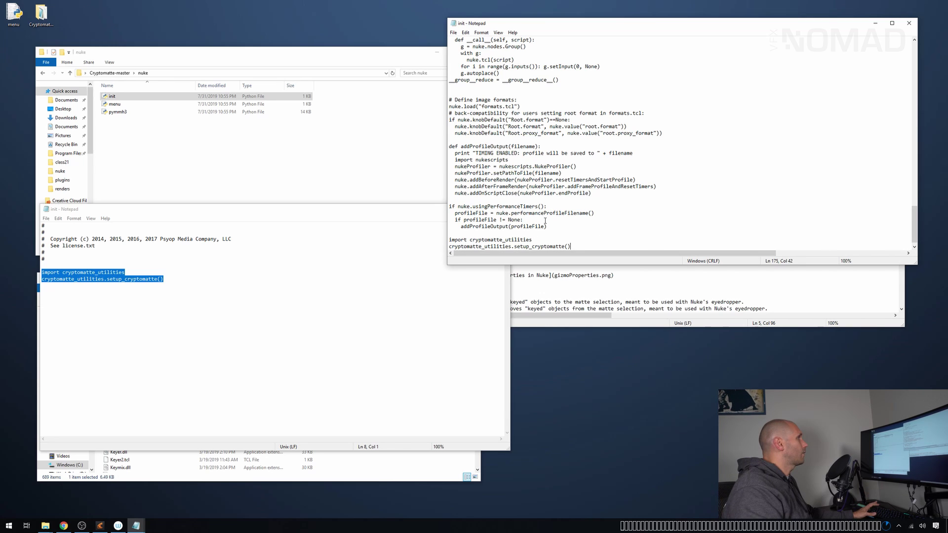
- Save the edited Nuke init file to the Desktop as init.py and close both init files
{"action": "left_click", "coordinate": [459, 32]}
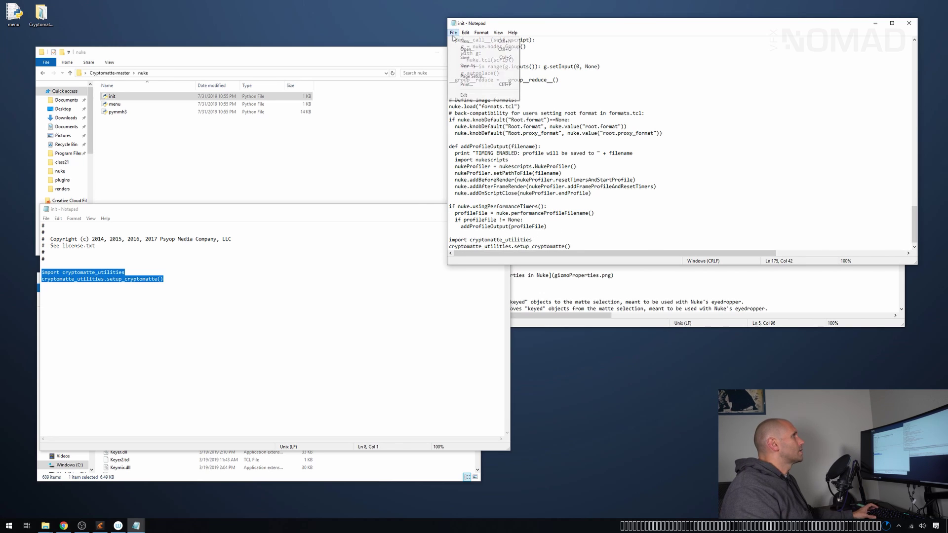
{"action": "left_click", "coordinate": [469, 67]}
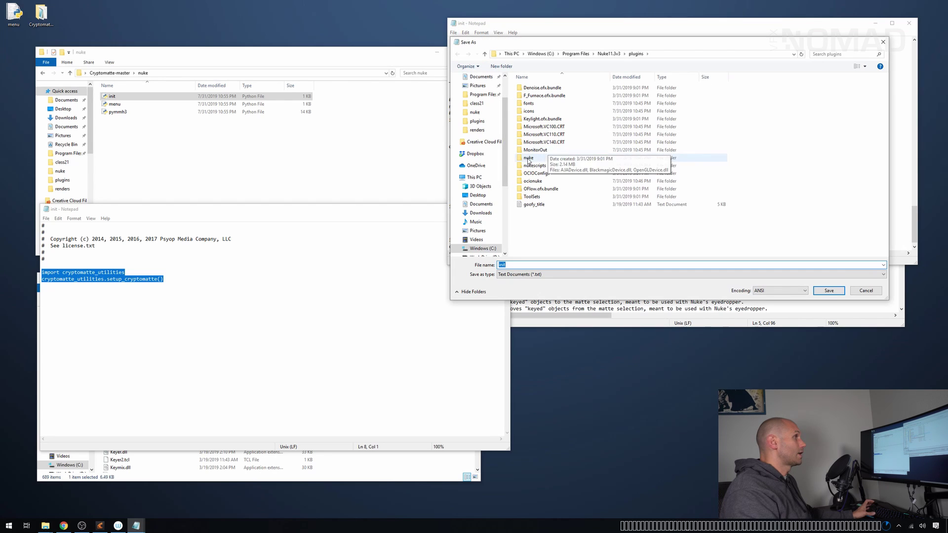
{"action": "left_click", "coordinate": [478, 195]}
{"action": "double_click", "coordinate": [528, 265]}
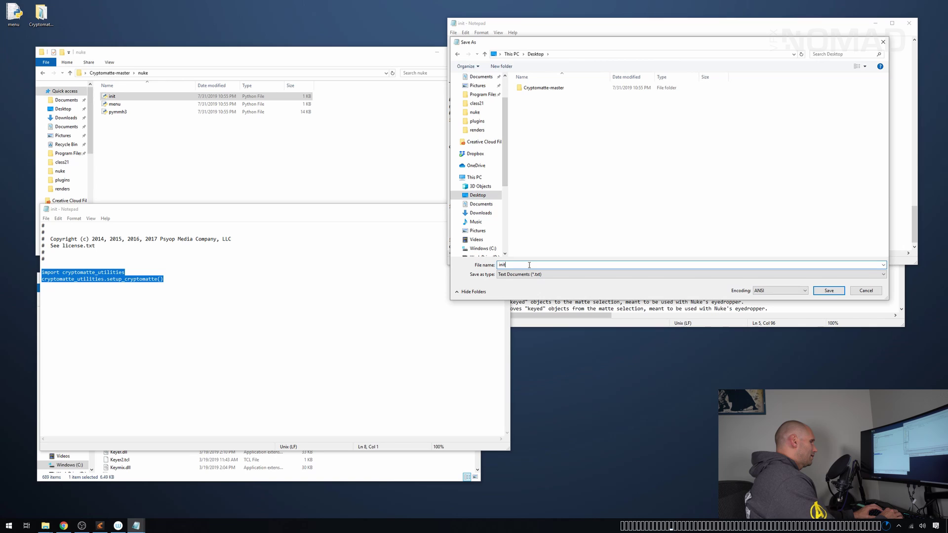
{"action": "type", "text": ".py"}
{"action": "key", "text": "Return"}
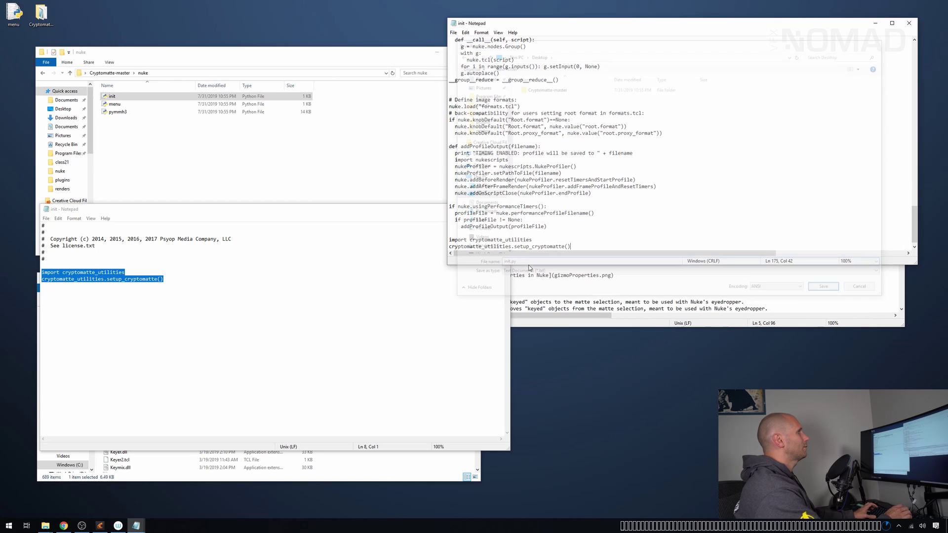
{"action": "left_click", "coordinate": [909, 23]}
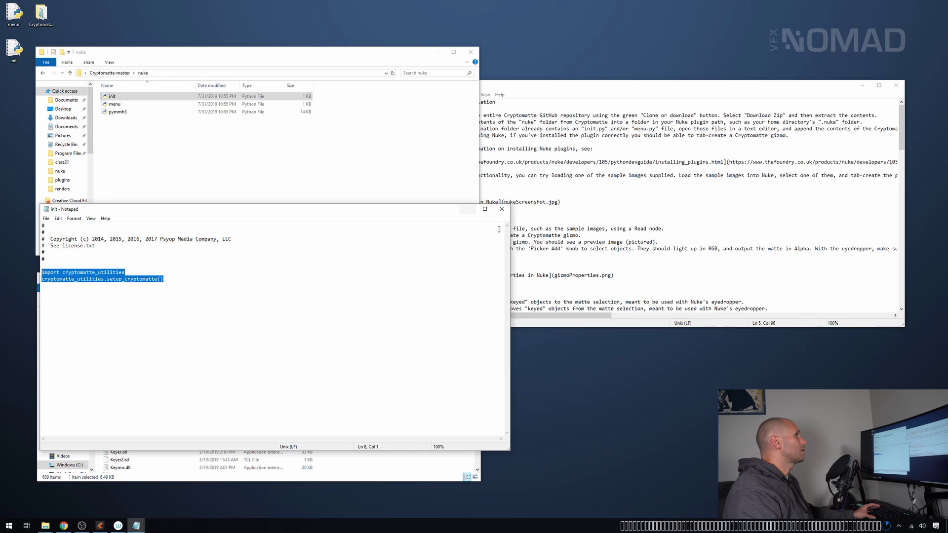
{"action": "left_click", "coordinate": [502, 209]}
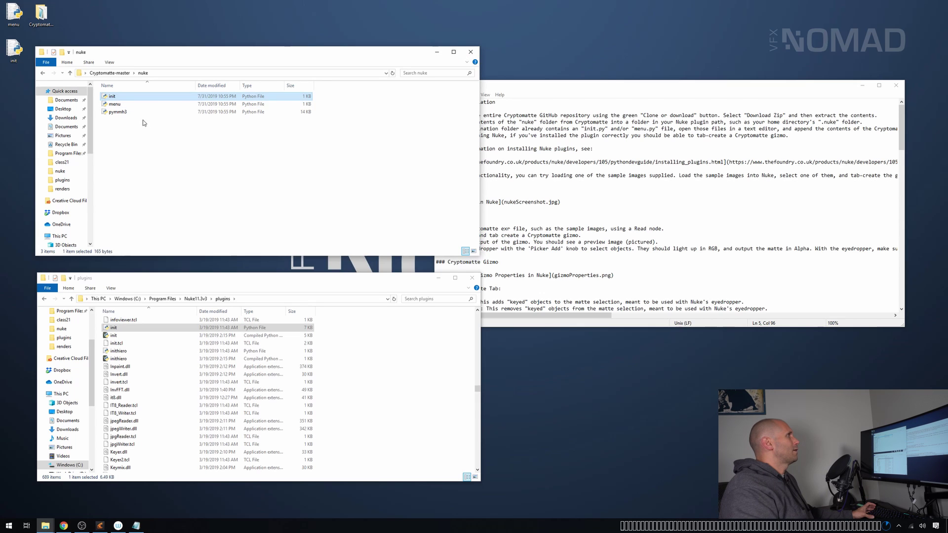
- Open the pymmh3 Python file in Notepad, look through its code to the end, and close it
{"action": "left_click", "coordinate": [118, 112]}
{"action": "right_click", "coordinate": [117, 112]}
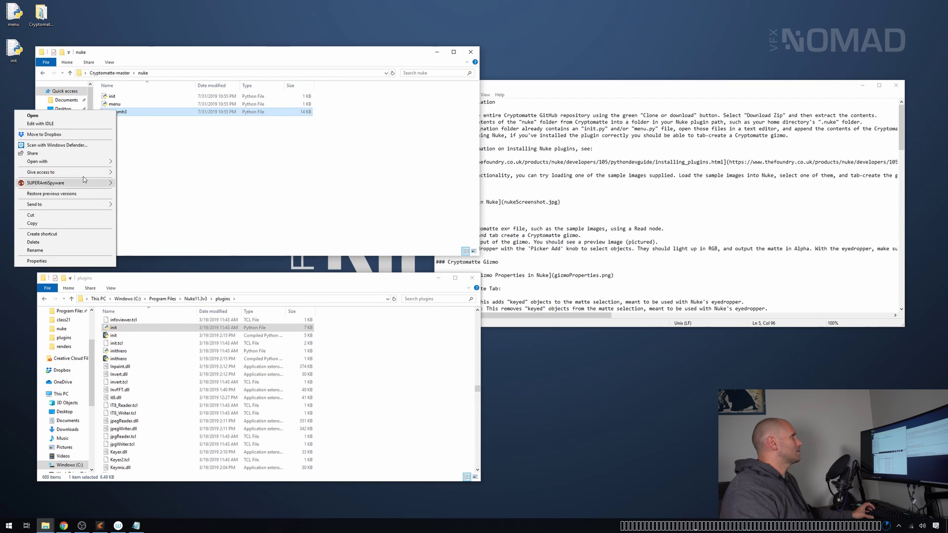
{"action": "mouse_move", "coordinate": [98, 164]}
{"action": "left_click", "coordinate": [134, 163]}
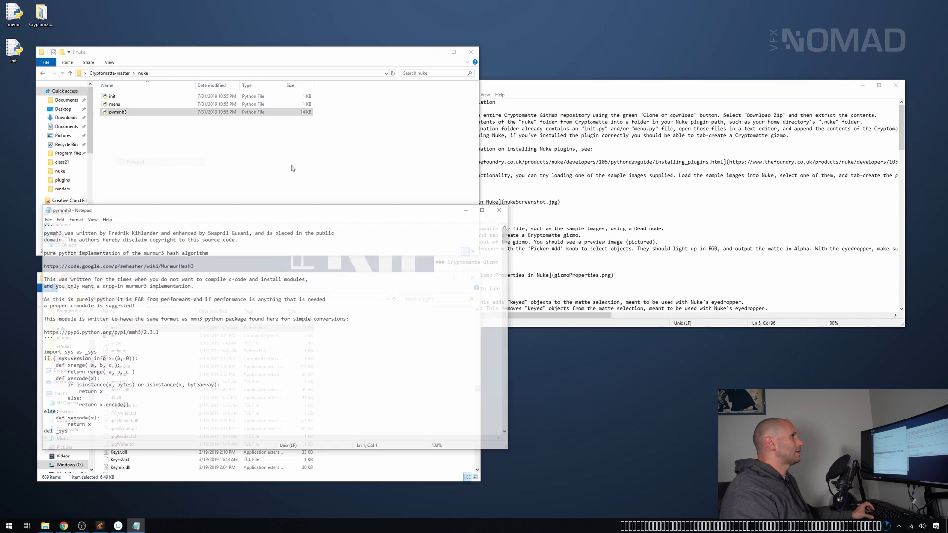
{"action": "left_click_drag", "start_coordinate": [349, 211], "coordinate": [411, 54]}
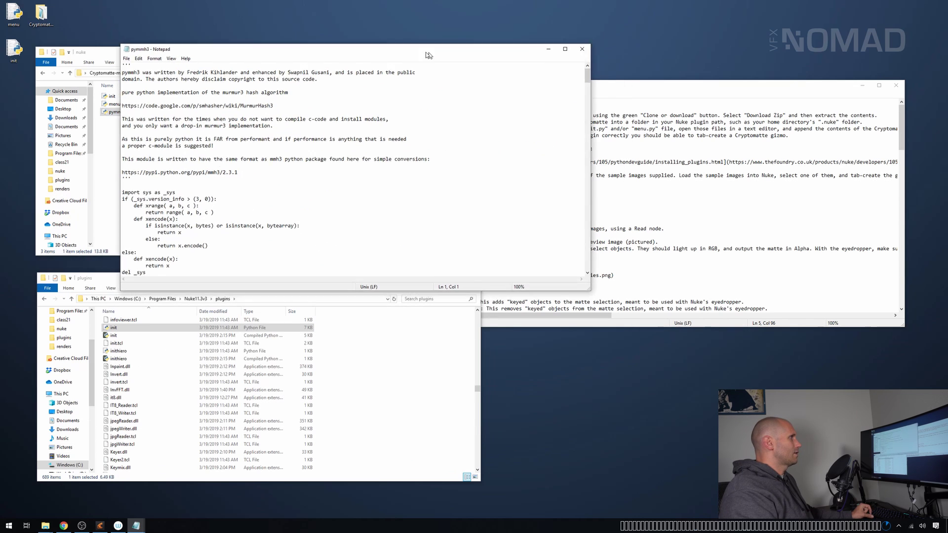
{"action": "left_click_drag", "start_coordinate": [570, 85], "coordinate": [571, 277]}
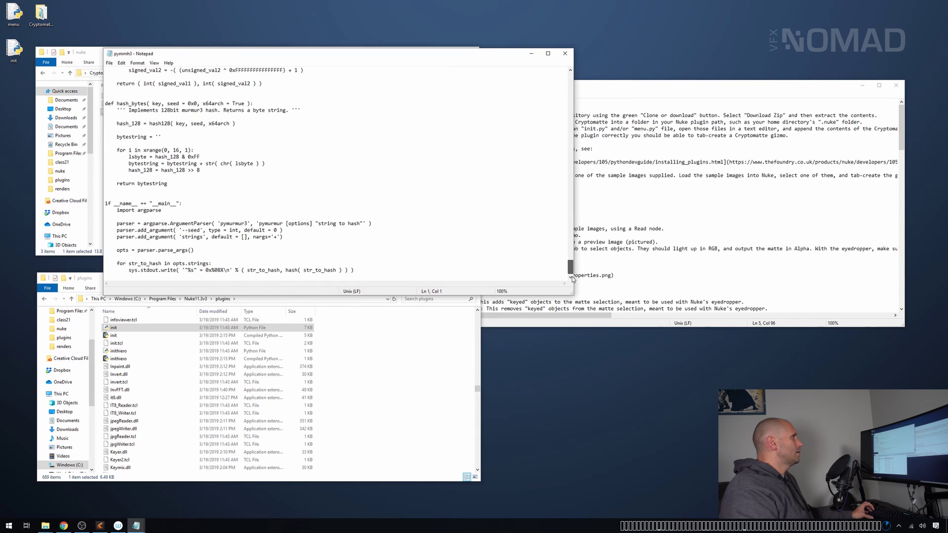
{"action": "left_click", "coordinate": [564, 53]}
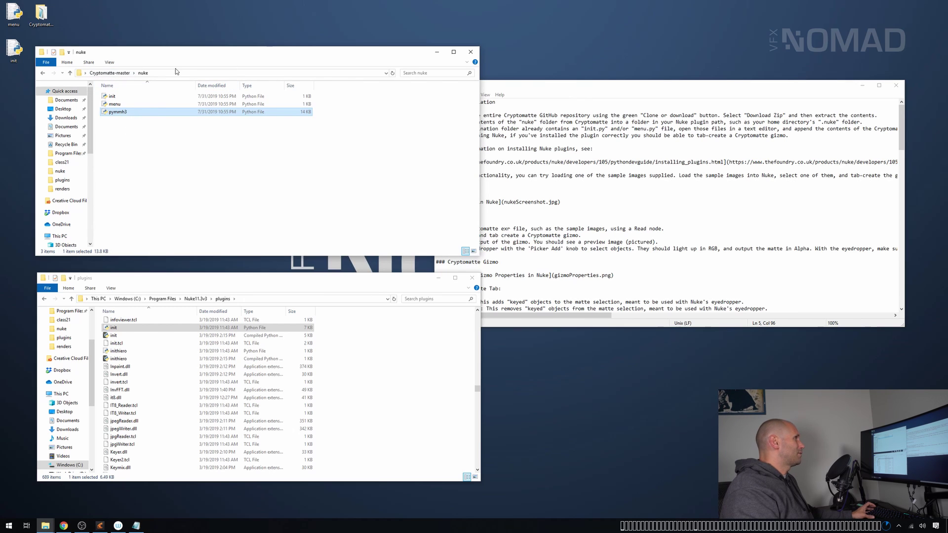
- Close the Cryptomatte nuke folder window and create a new folder named backup on the Desktop
{"action": "left_click", "coordinate": [471, 53]}
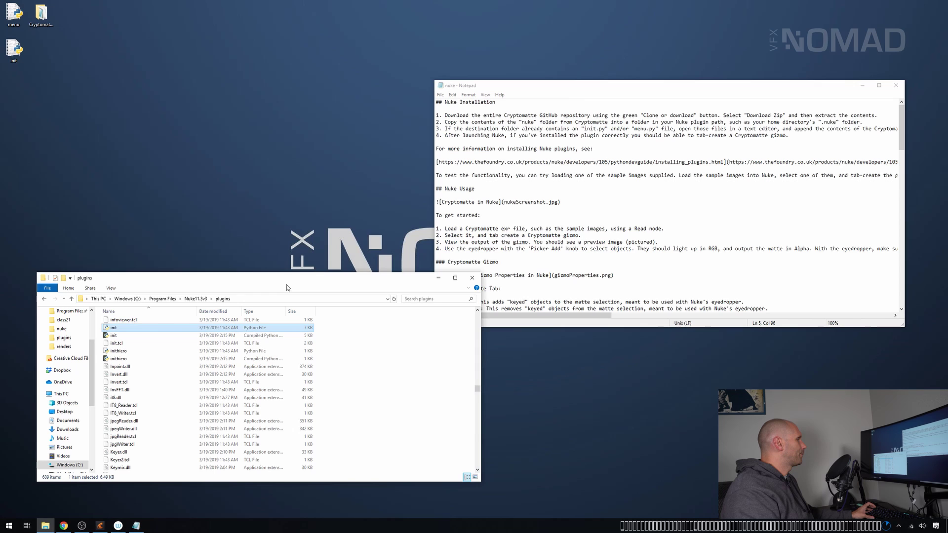
{"action": "left_click_drag", "start_coordinate": [283, 277], "coordinate": [263, 200]}
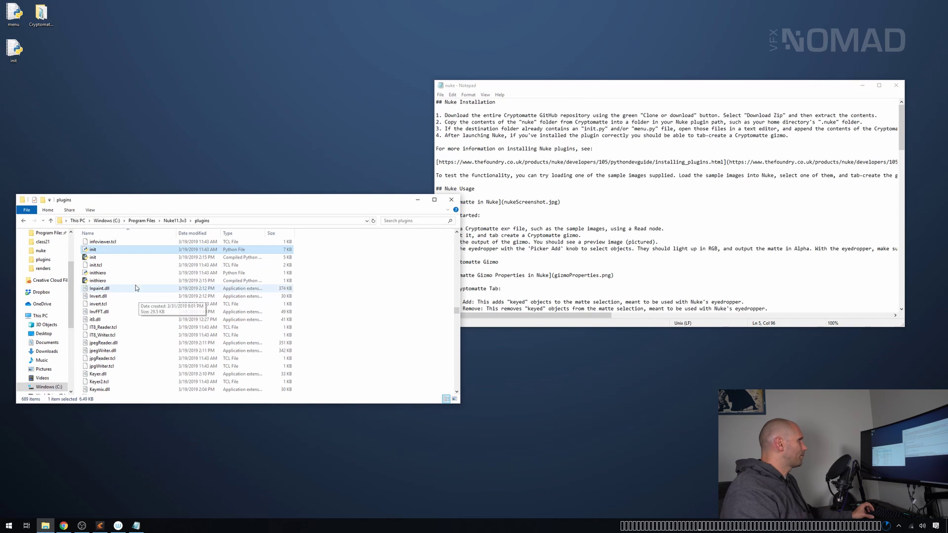
{"action": "left_click", "coordinate": [138, 257]}
{"action": "left_click", "coordinate": [117, 55]}
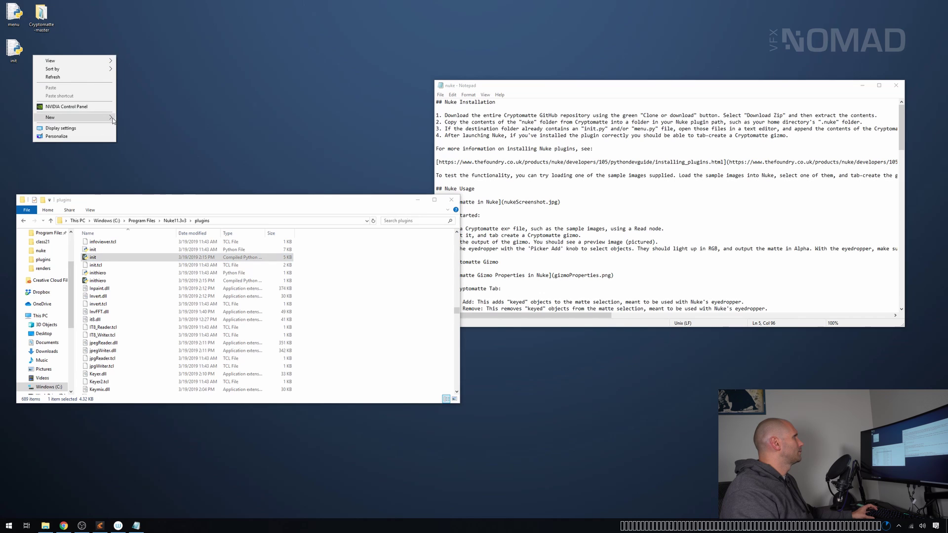
{"action": "left_click", "coordinate": [131, 118]}
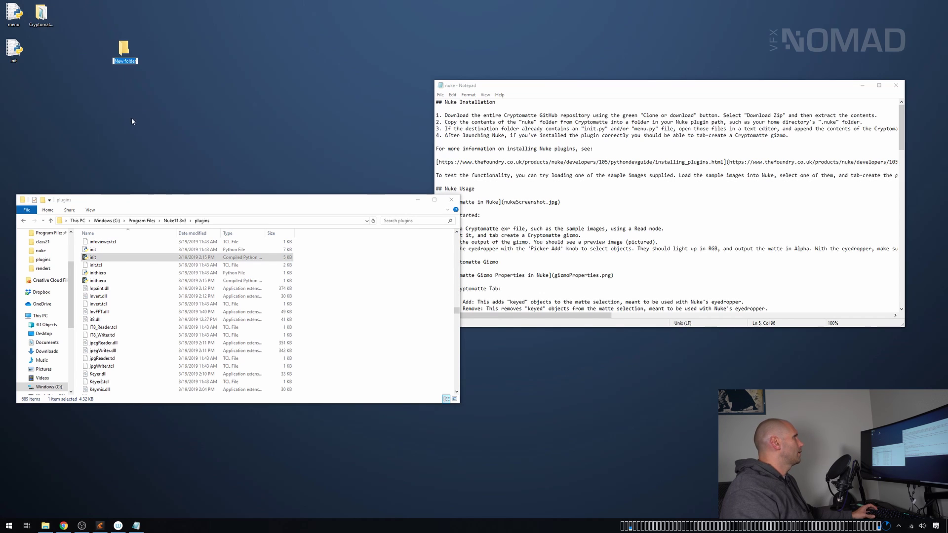
{"action": "type", "text": "backup"}
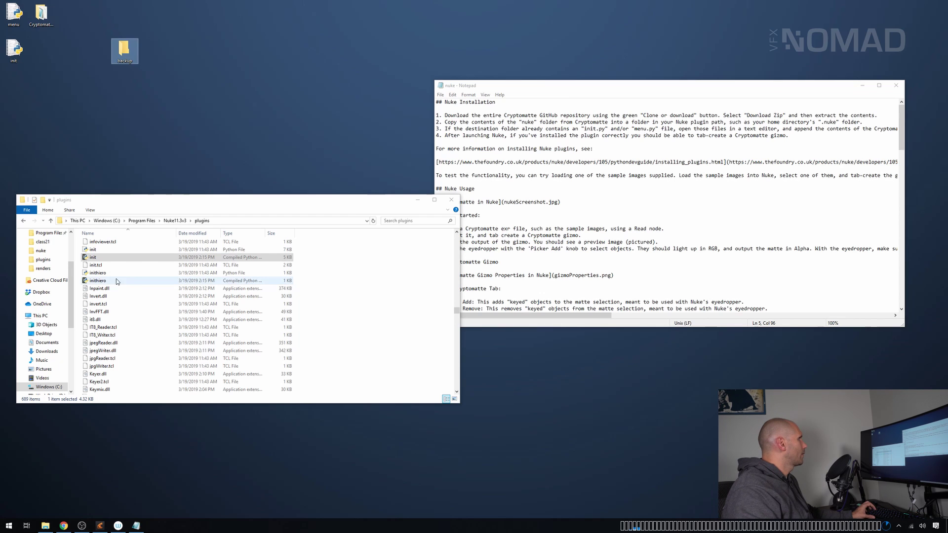
{"action": "key", "text": "Return"}
- Move the original init Python file from Nuke's plugins folder into the backup folder, granting administrator permission
{"action": "left_click", "coordinate": [139, 282]}
{"action": "left_click", "coordinate": [96, 250]}
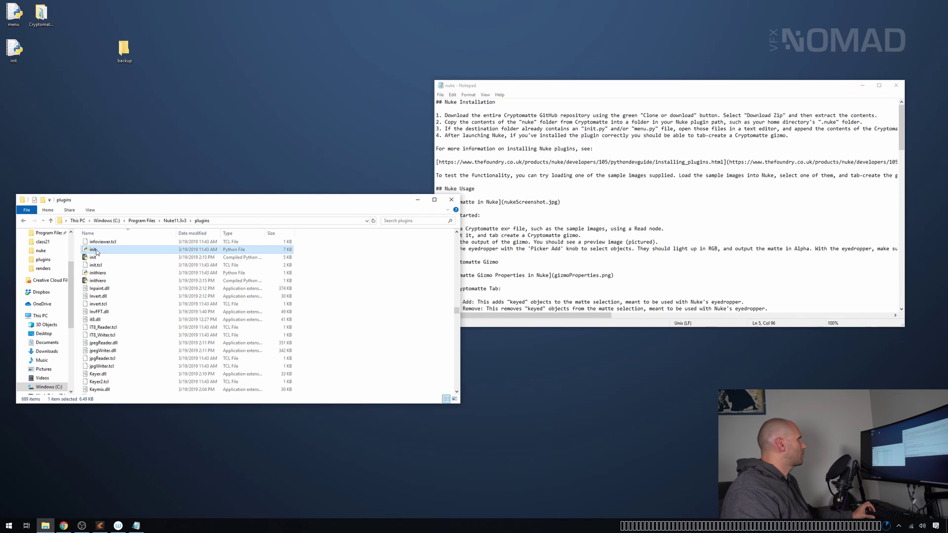
{"action": "left_click_drag", "start_coordinate": [106, 119], "coordinate": [124, 52]}
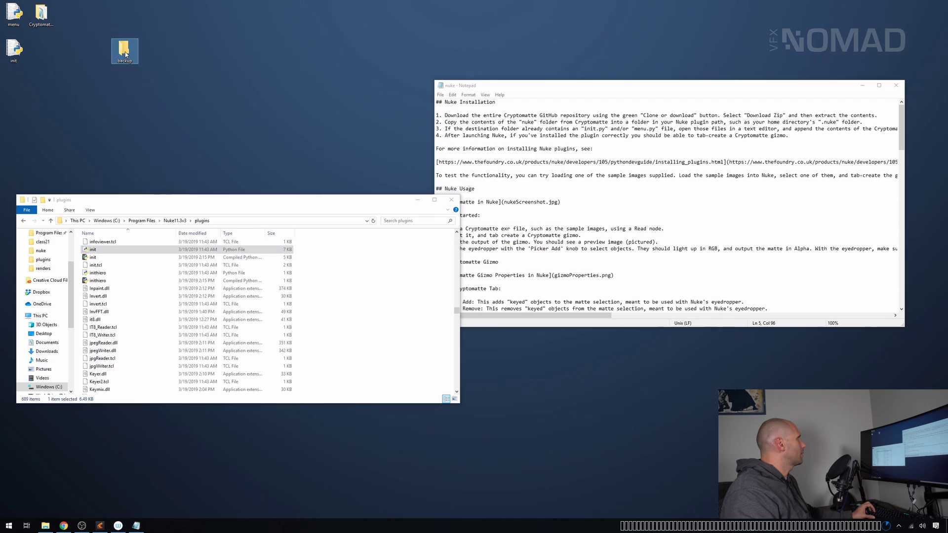
{"action": "left_click", "coordinate": [452, 214]}
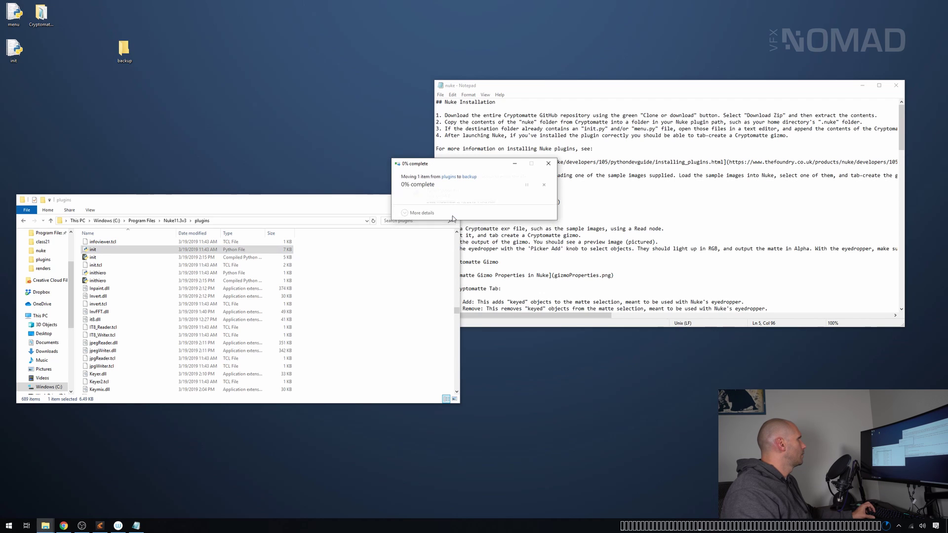
- Find the original menu Python file in Nuke's plugins folder and move it into the backup folder with administrator permission
{"action": "left_click", "coordinate": [162, 303]}
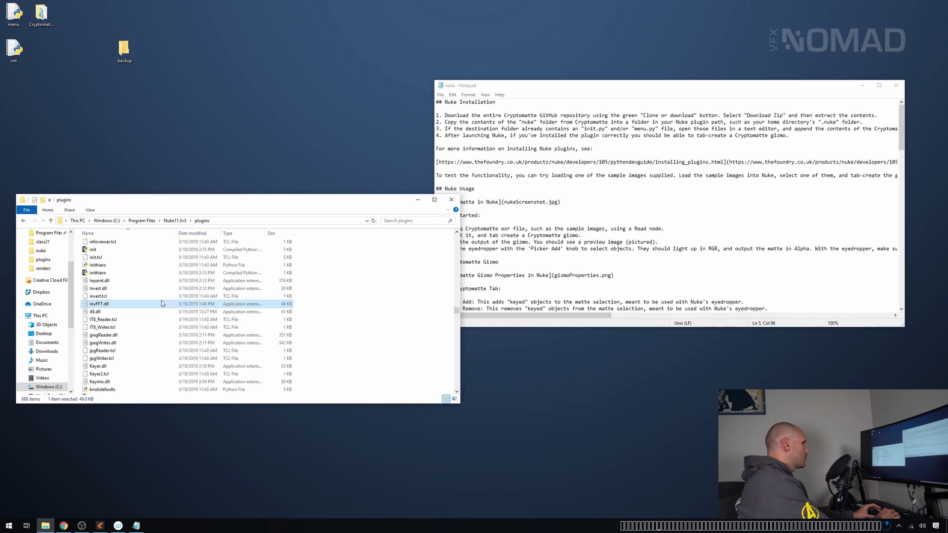
{"action": "type", "text": "menu"}
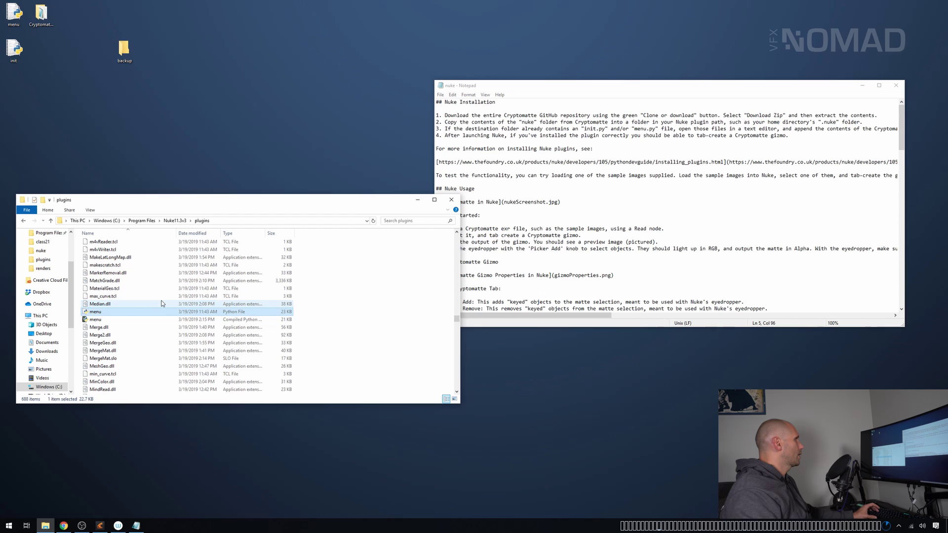
{"action": "left_click", "coordinate": [124, 50]}
{"action": "left_click_drag", "start_coordinate": [124, 51], "coordinate": [125, 52]}
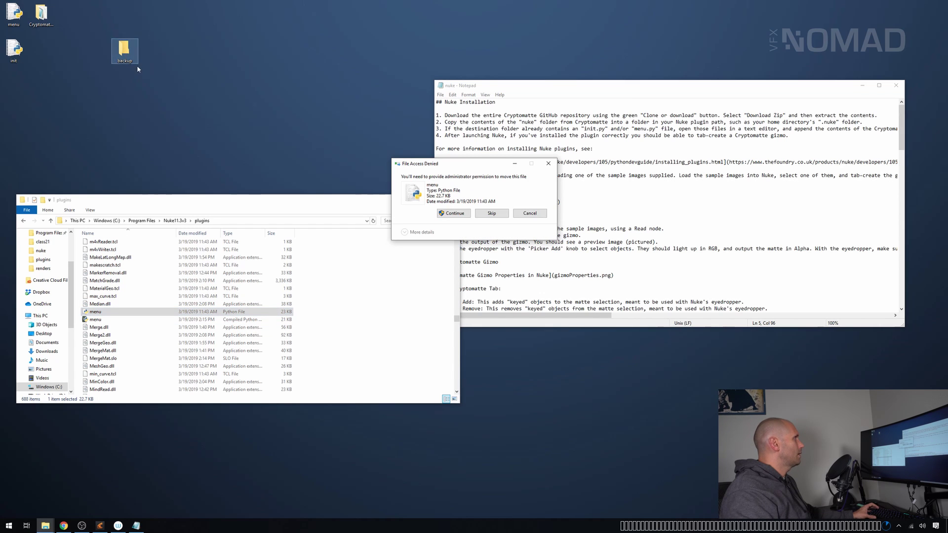
{"action": "left_click", "coordinate": [455, 213]}
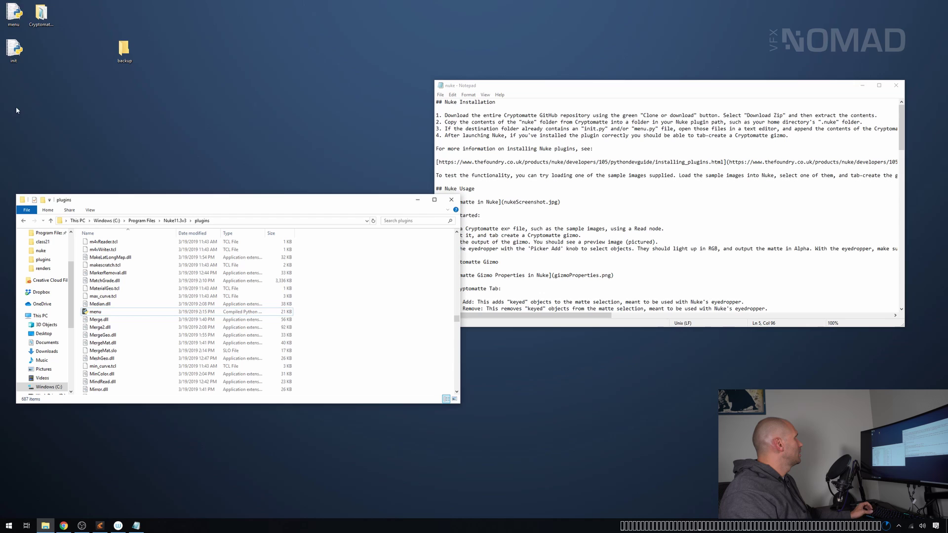
- Move the edited menu and init files from the Desktop into Nuke's plugins folder with administrator permission and close the folder window
{"action": "left_click_drag", "start_coordinate": [16, 107], "coordinate": [150, 269]}
{"action": "left_click", "coordinate": [455, 227]}
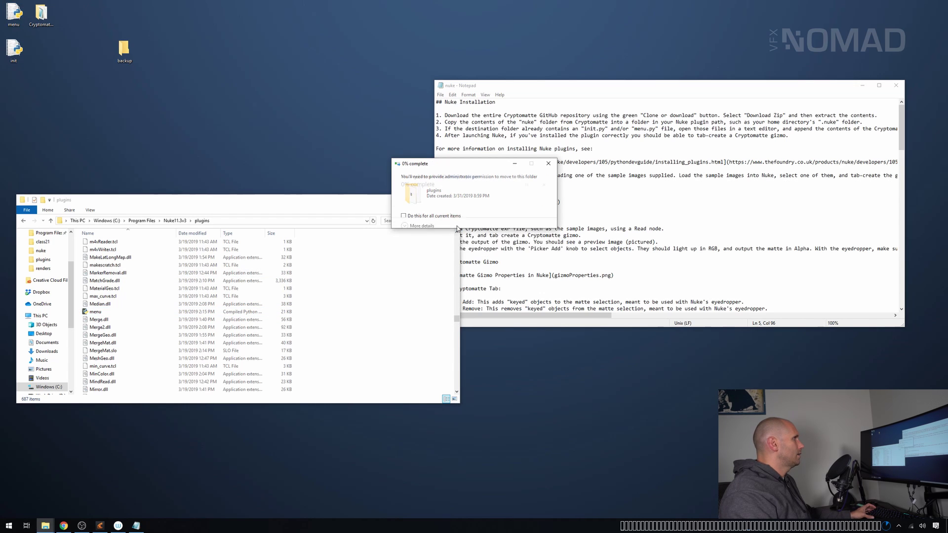
{"action": "left_click", "coordinate": [458, 227]}
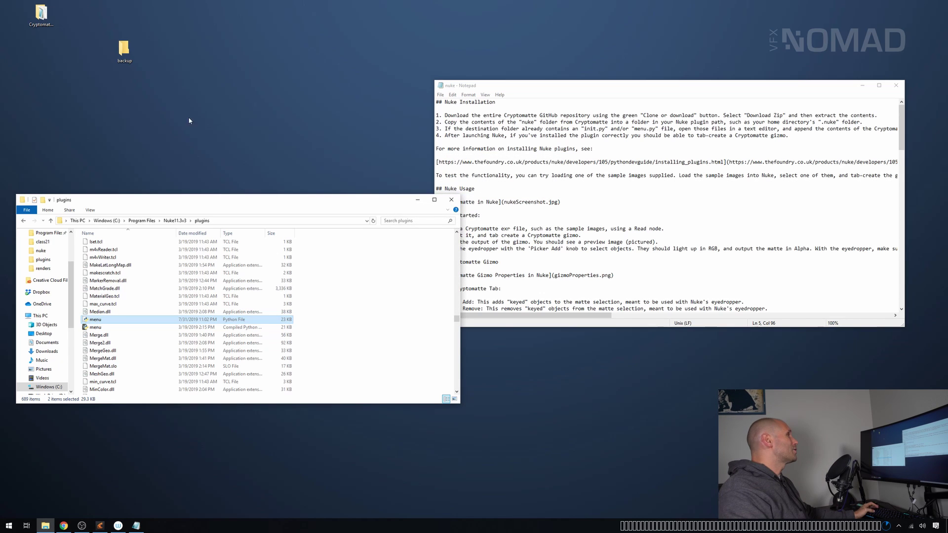
{"action": "left_click", "coordinate": [452, 199]}
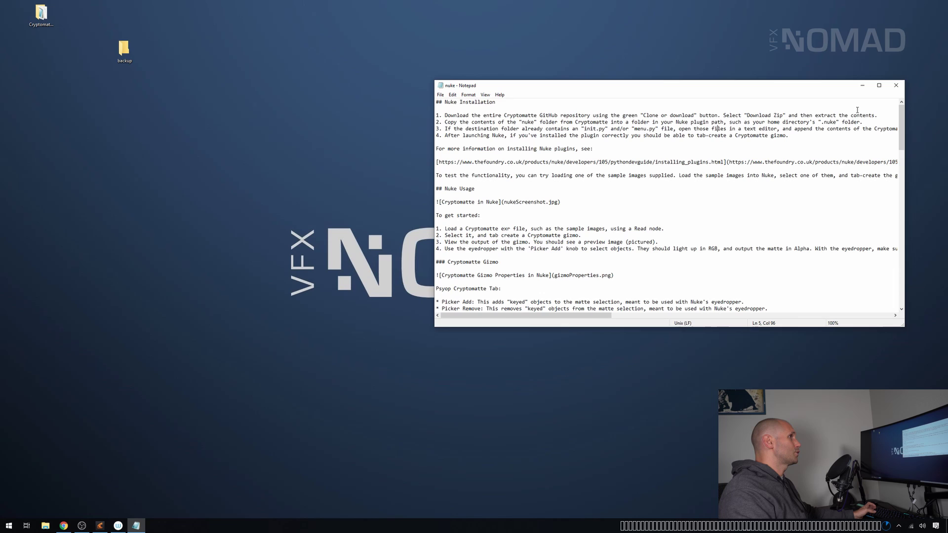
- Close the Nuke installation notes and tidy the Desktop by deleting the Cryptomatte-master folder and moving the backup folder into the corner
{"action": "left_click", "coordinate": [896, 85]}
{"action": "left_click_drag", "start_coordinate": [93, 53], "coordinate": [34, 23]}
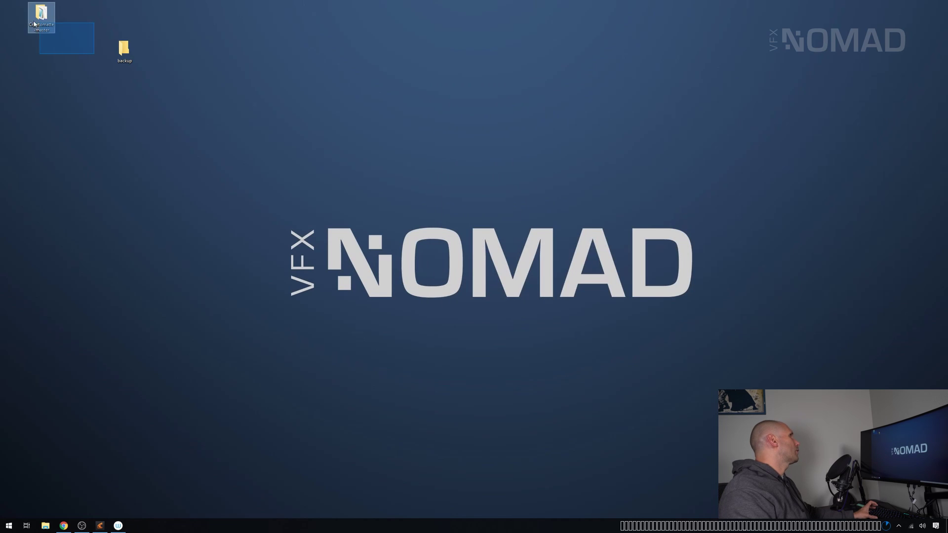
{"action": "key", "text": "Delete"}
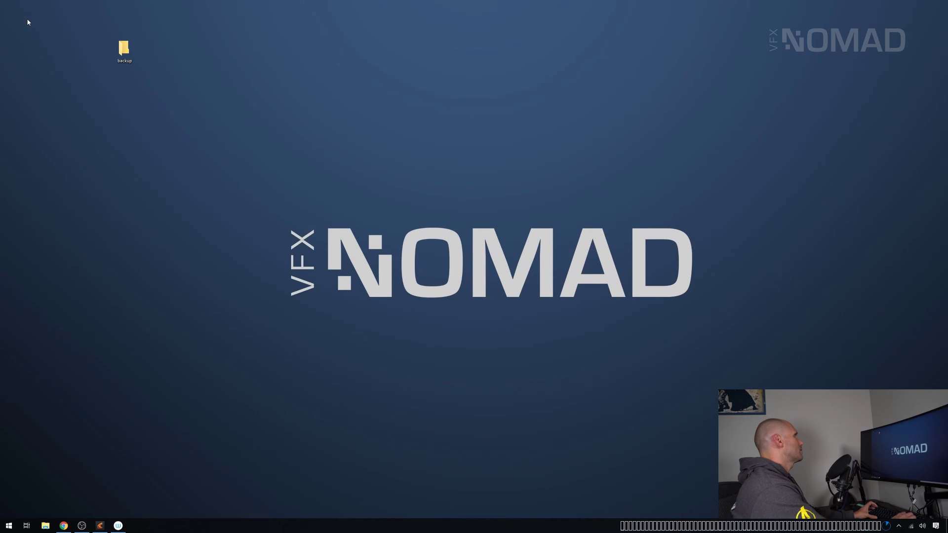
{"action": "left_click_drag", "start_coordinate": [124, 49], "coordinate": [15, 16]}
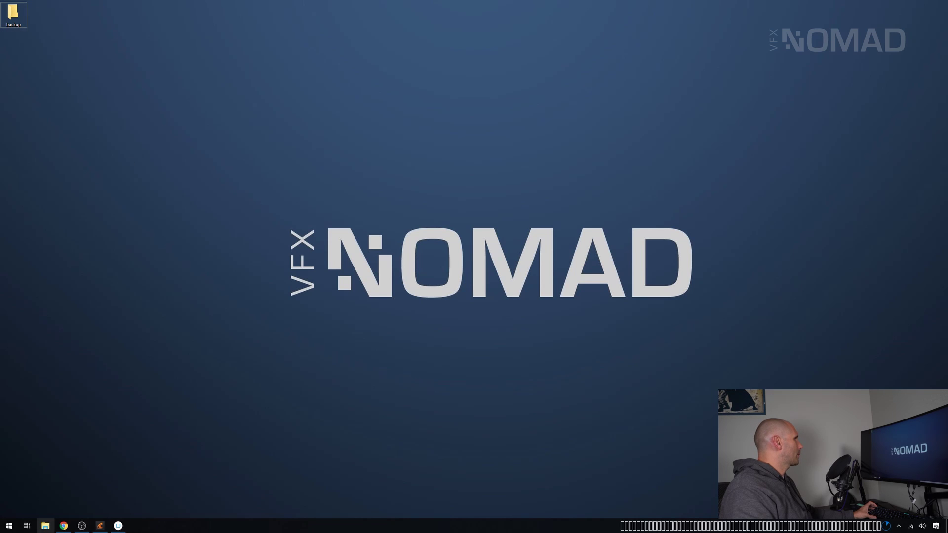
- Launch Nuke and dismiss the non-commercial version notice
{"action": "left_click", "coordinate": [8, 526]}
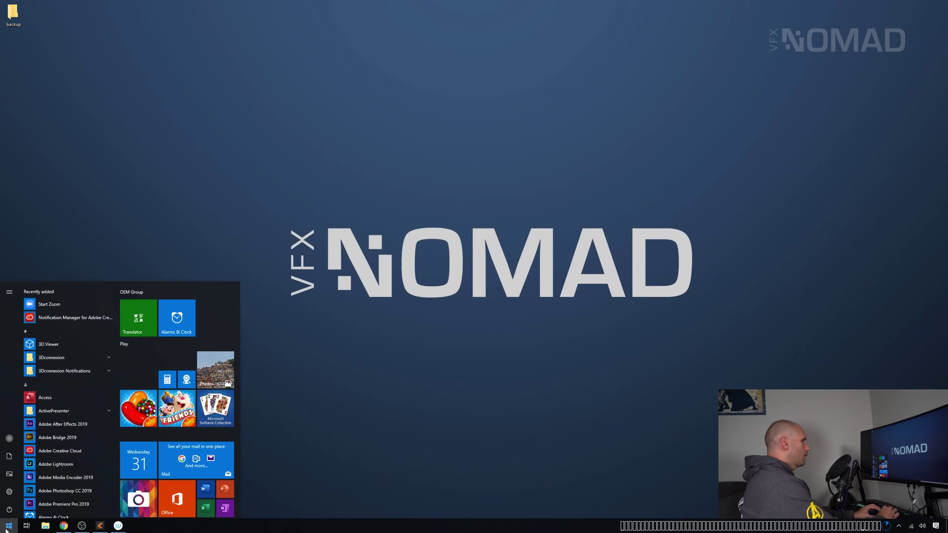
{"action": "type", "text": "nuke"}
{"action": "key", "text": "Return"}
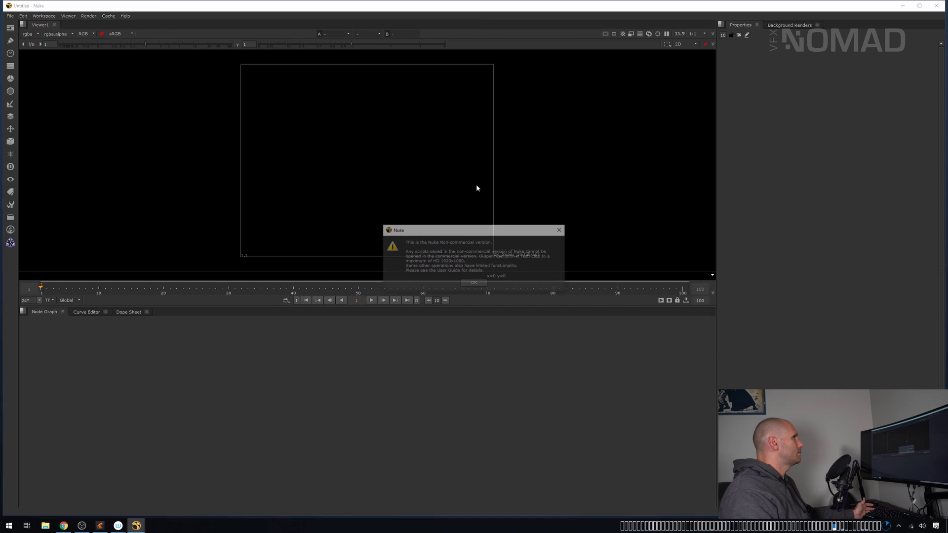
{"action": "left_click", "coordinate": [474, 283]}
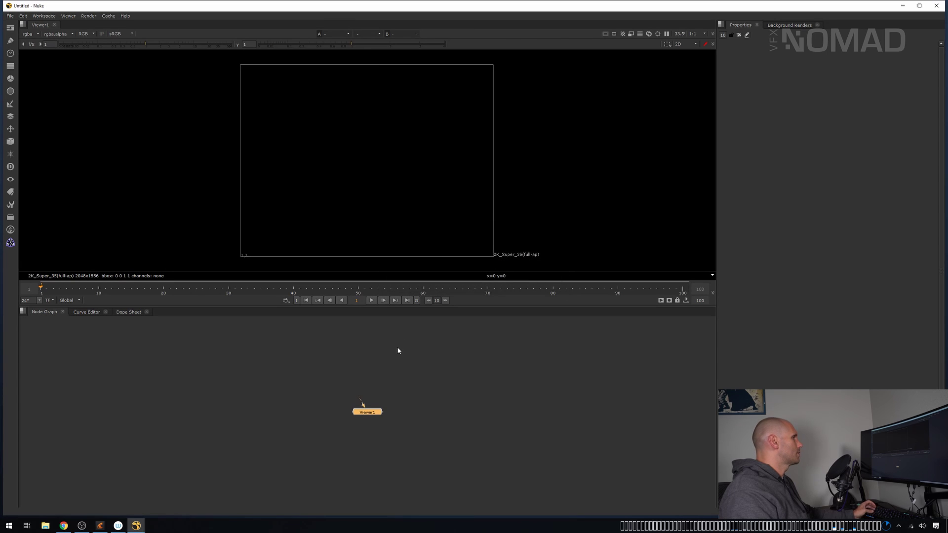
- Add a Cryptomatte node to the empty node graph by searching for cry
{"action": "left_click", "coordinate": [397, 351]}
{"action": "key", "text": "Tab"}
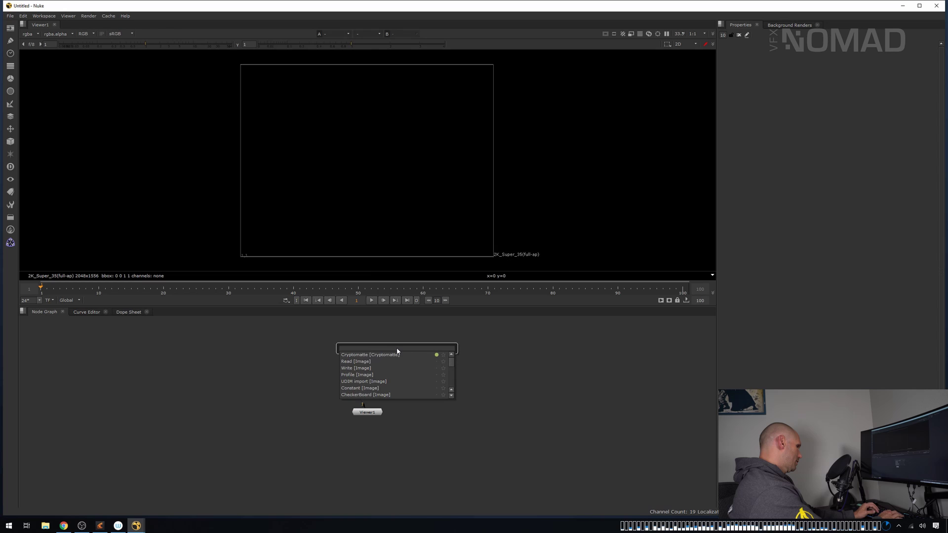
{"action": "type", "text": "cry"}
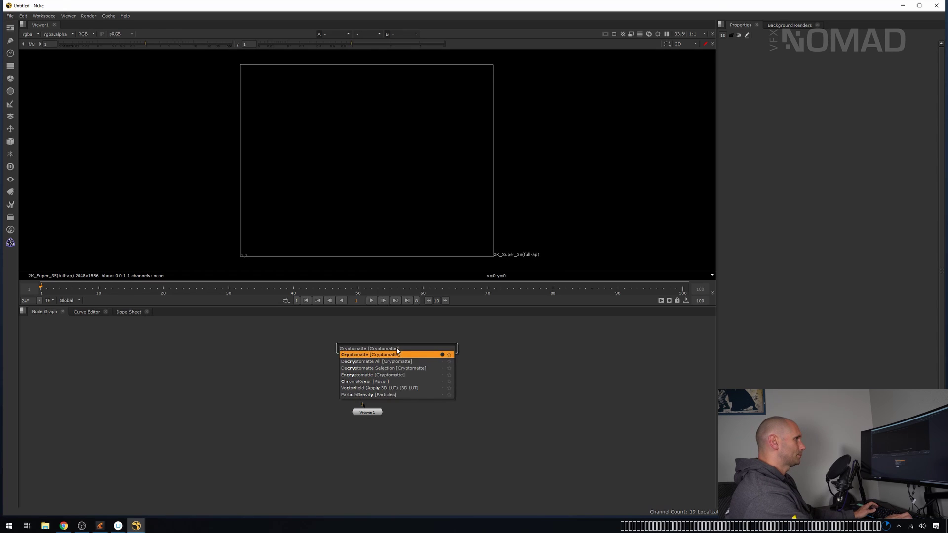
{"action": "key", "text": "Return"}
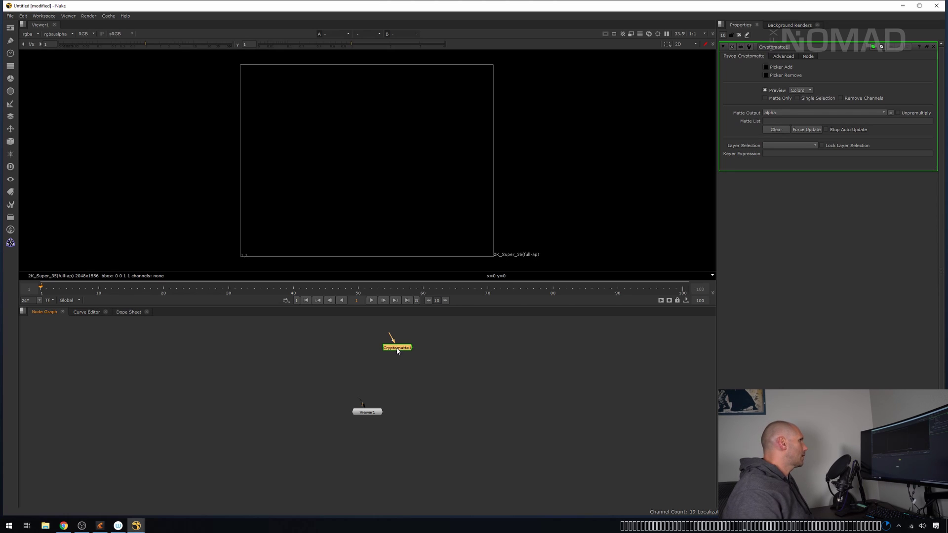
- Check which nodes the Cryptomatte tool group offers, and place the Cryptomatte node just above the Viewer node
{"action": "left_click", "coordinate": [11, 242]}
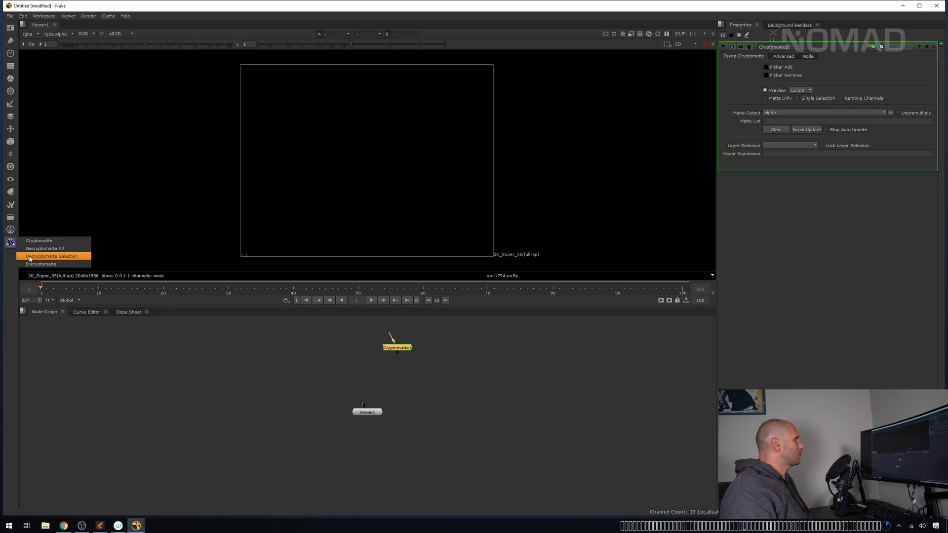
{"action": "left_click", "coordinate": [427, 365]}
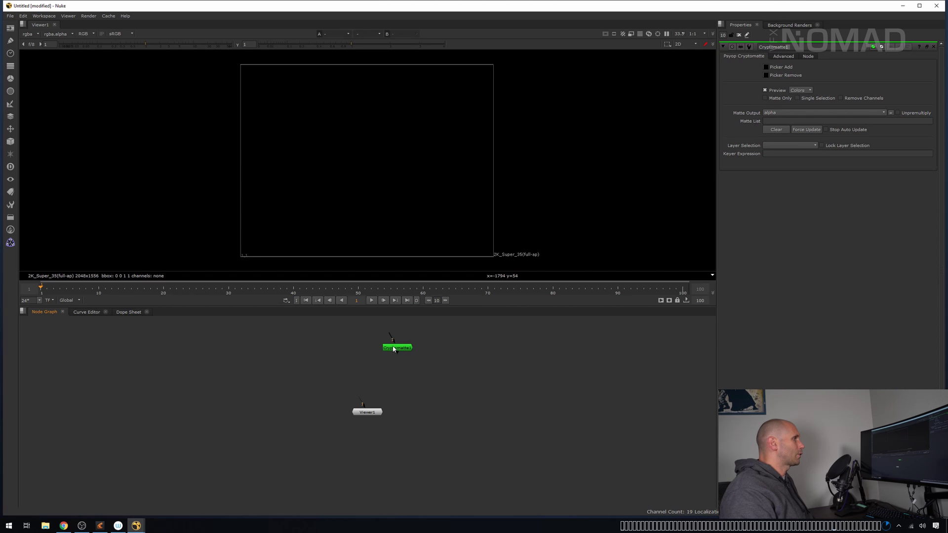
{"action": "left_click_drag", "start_coordinate": [394, 349], "coordinate": [364, 369]}
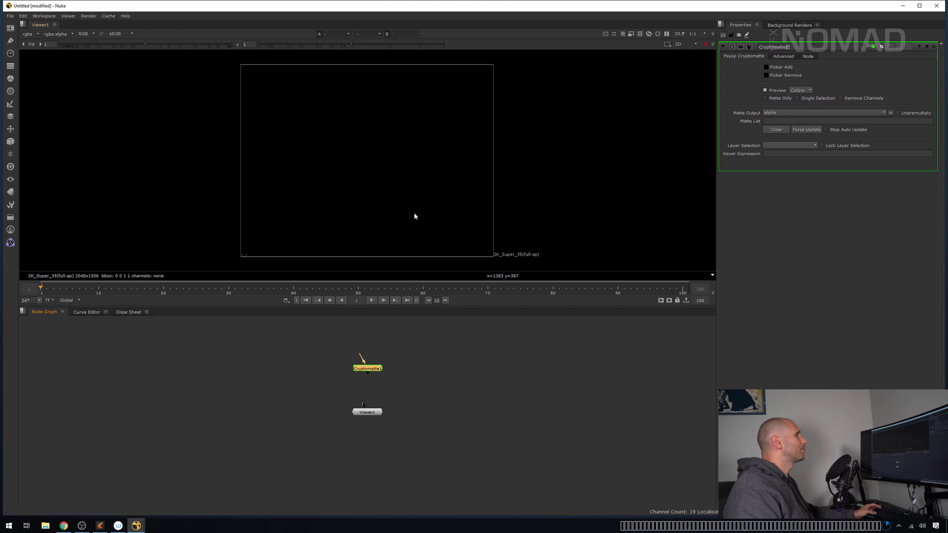
{"action": "left_click_drag", "start_coordinate": [371, 371], "coordinate": [373, 384]}
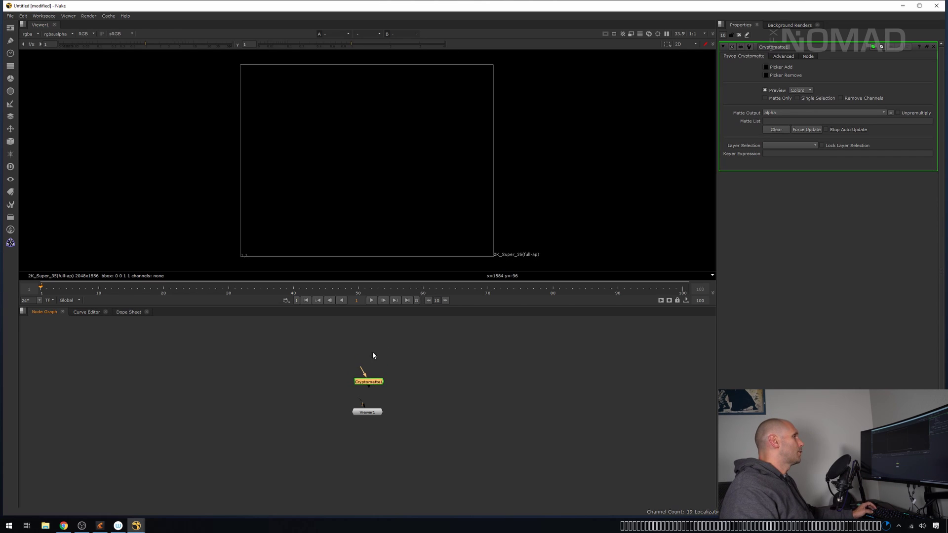
- Load test_frame_02.exr in a Read node and connect it to the Cryptomatte node's input
{"action": "left_click", "coordinate": [356, 350]}
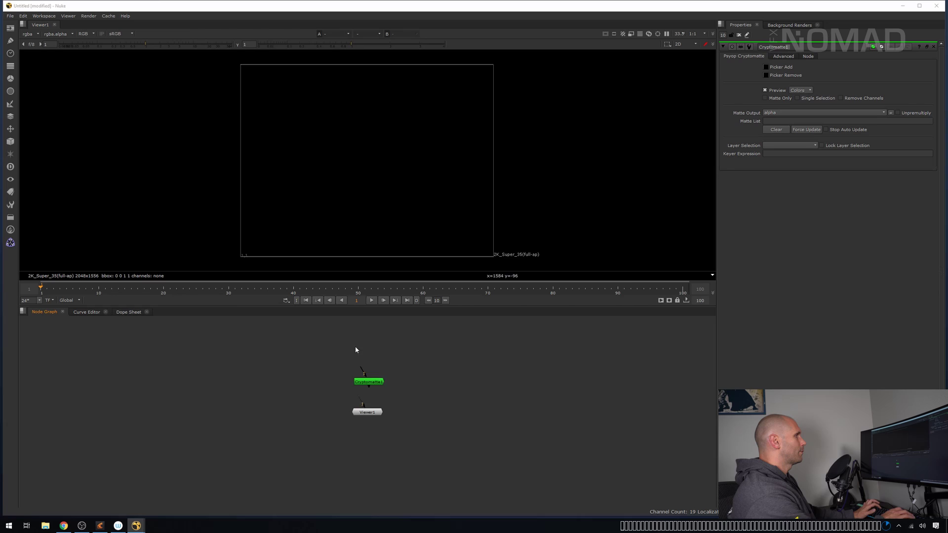
{"action": "key", "text": "r"}
{"action": "left_click", "coordinate": [430, 225]}
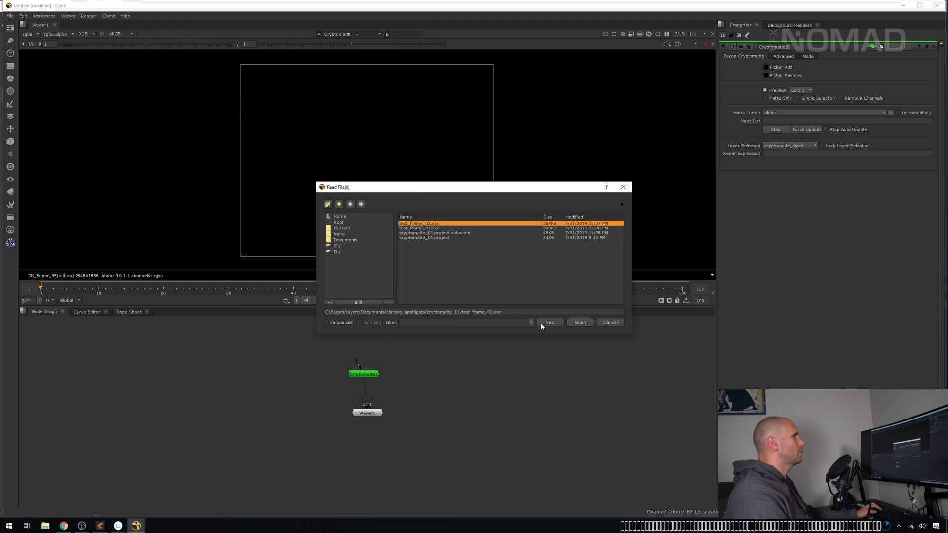
{"action": "left_click", "coordinate": [574, 323]}
{"action": "left_click_drag", "start_coordinate": [359, 369], "coordinate": [367, 358]}
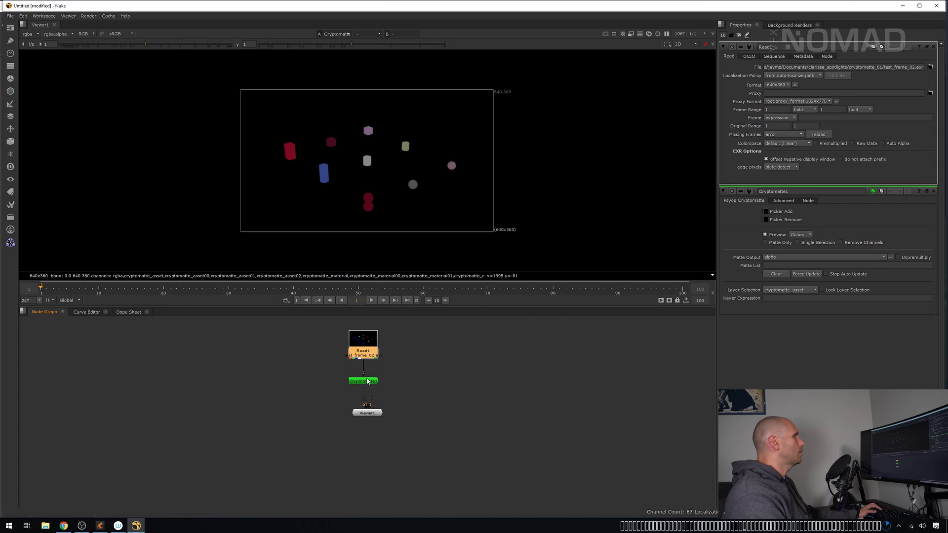
- Compare the Read node's original render with the Cryptomatte node's coloured preview by alternating them in the Viewer
{"action": "left_click", "coordinate": [366, 354]}
{"action": "key", "text": "1"}
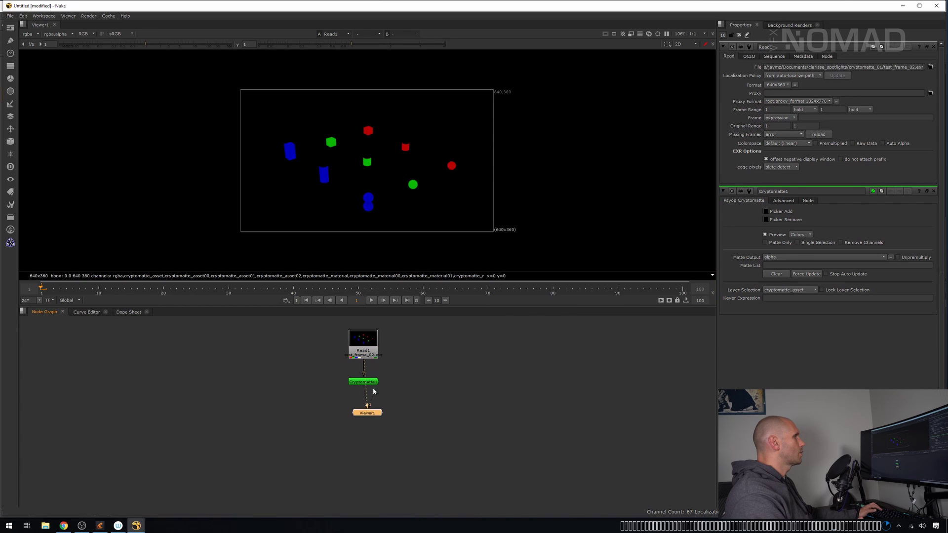
{"action": "left_click", "coordinate": [369, 382]}
{"action": "key", "text": "1"}
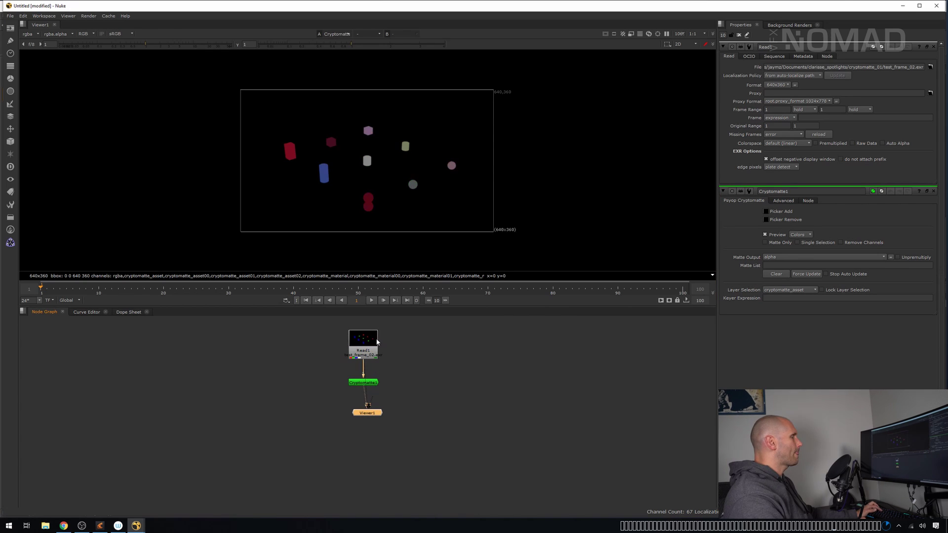
{"action": "left_click", "coordinate": [367, 357]}
{"action": "key", "text": "1"}
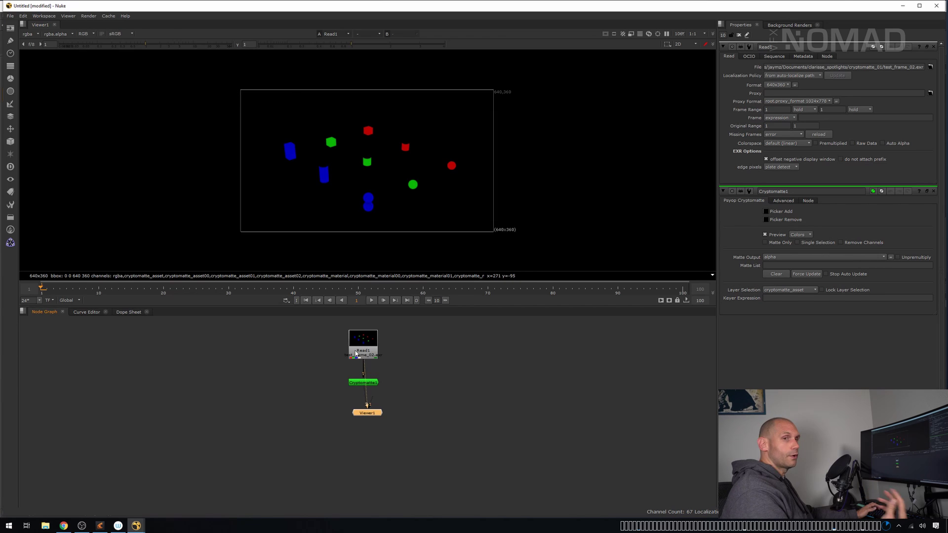
{"action": "left_click", "coordinate": [363, 382]}
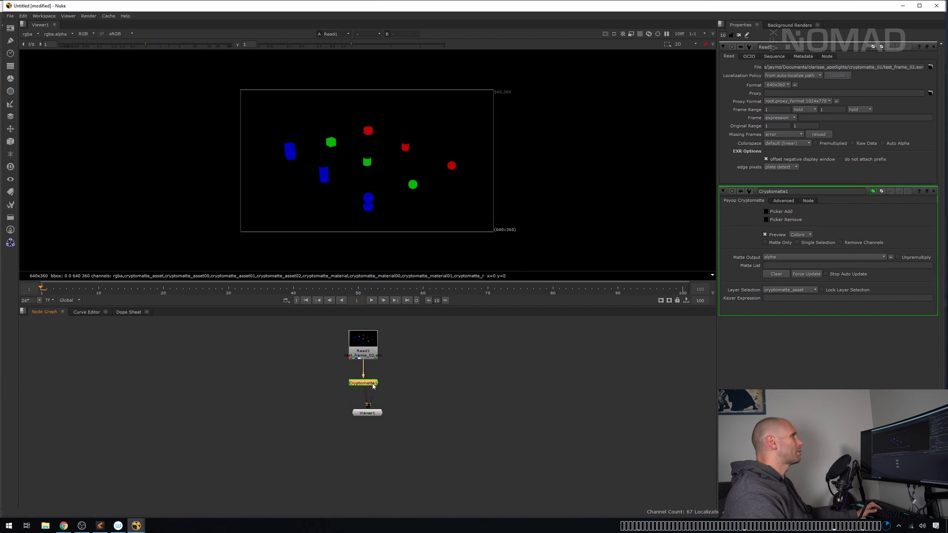
{"action": "key", "text": "1"}
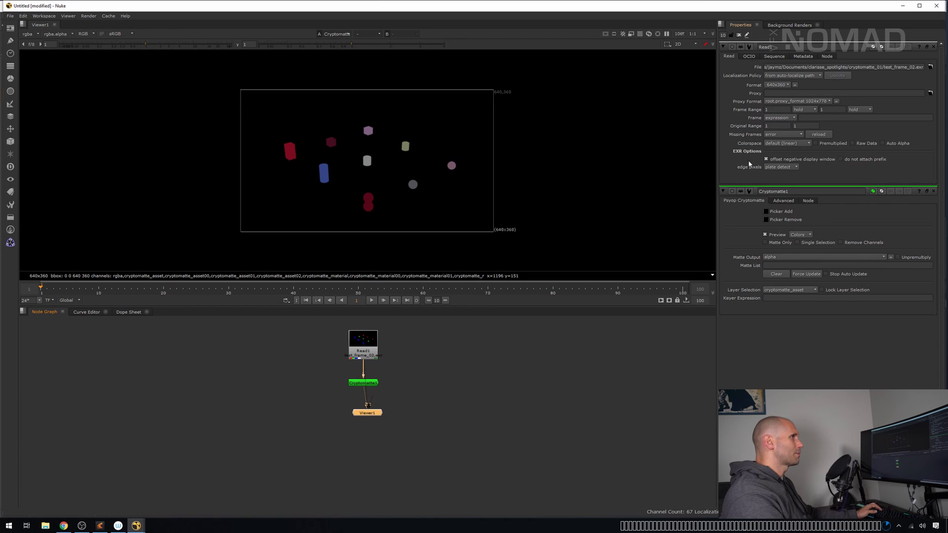
- Open the Cryptomatte node's properties and switch its layer selection to cryptomatte_material, followed by cryptomatte_object
{"action": "double_click", "coordinate": [373, 385]}
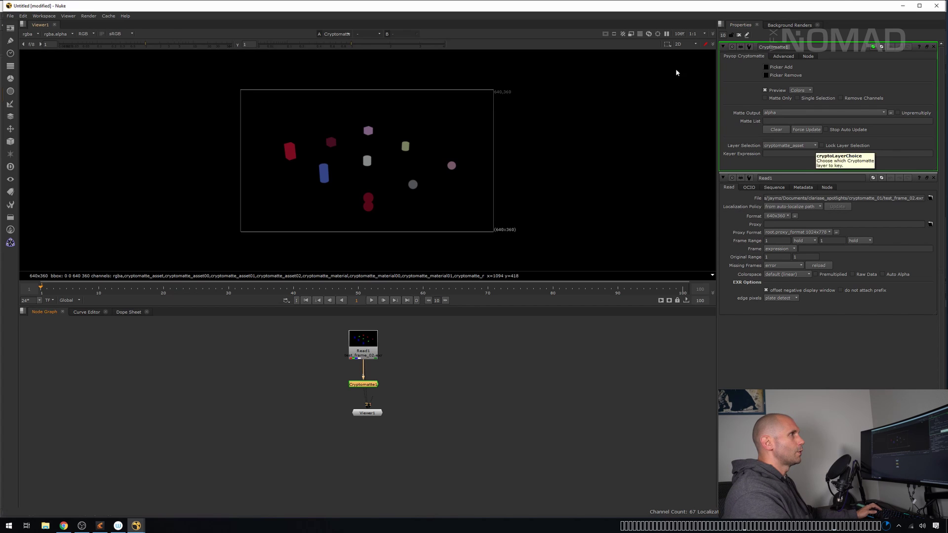
{"action": "left_click", "coordinate": [800, 146]}
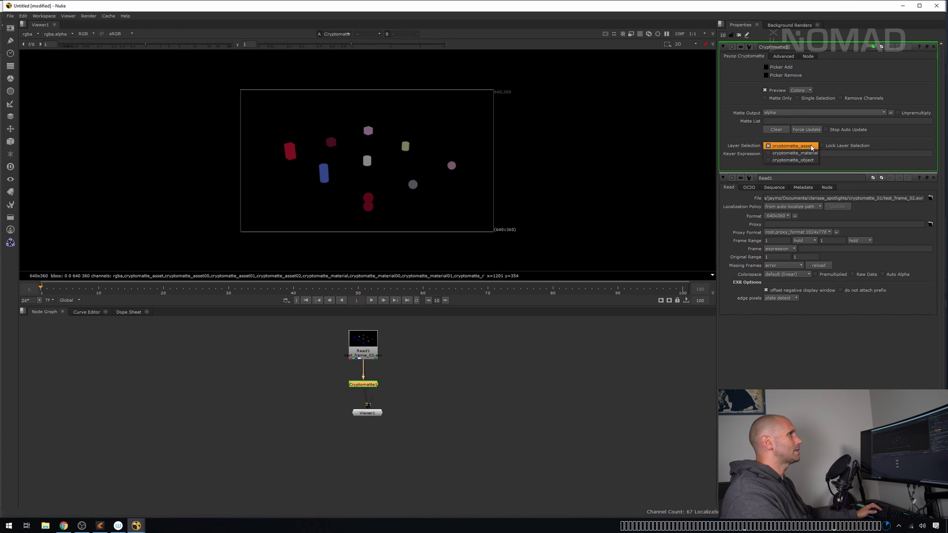
{"action": "left_click", "coordinate": [811, 153]}
{"action": "left_click", "coordinate": [811, 146]}
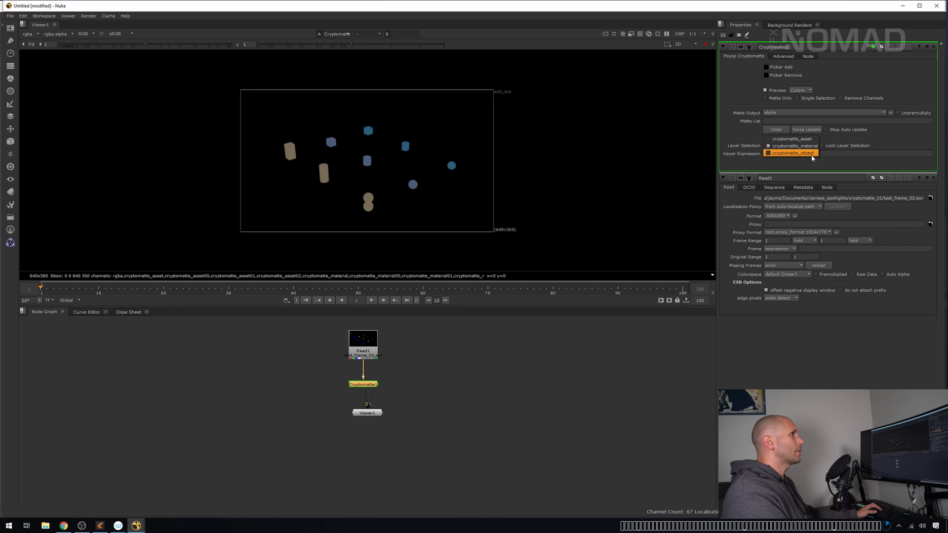
{"action": "left_click", "coordinate": [812, 154]}
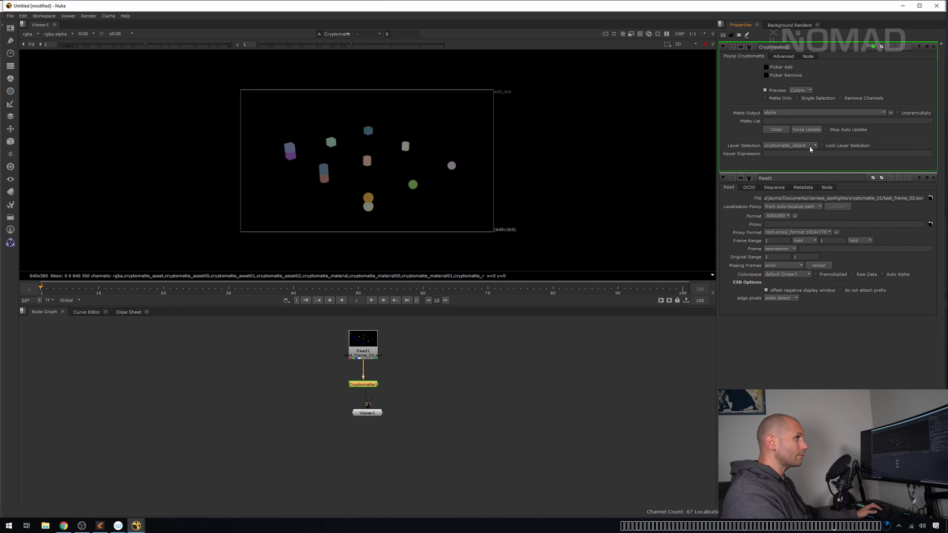
- Switch to Clarisse to look at the rendered image's objects, and return to the Nuke script
{"action": "left_click", "coordinate": [99, 525]}
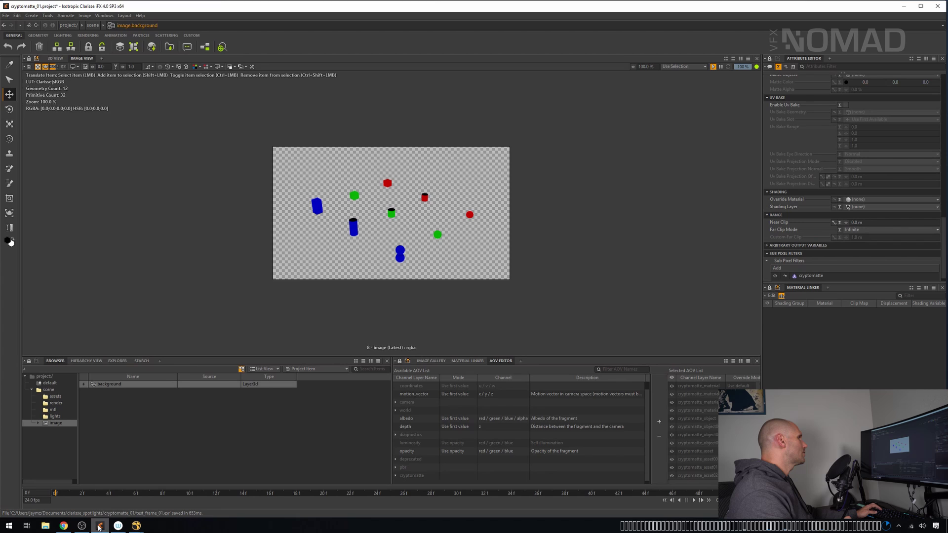
{"action": "left_click", "coordinate": [136, 526]}
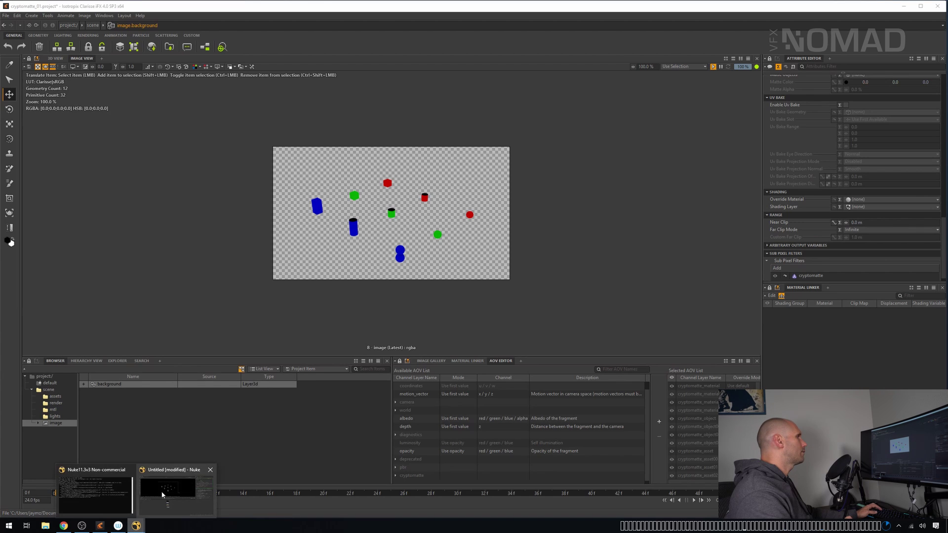
{"action": "left_click", "coordinate": [176, 491]}
{"action": "left_click", "coordinate": [367, 413]}
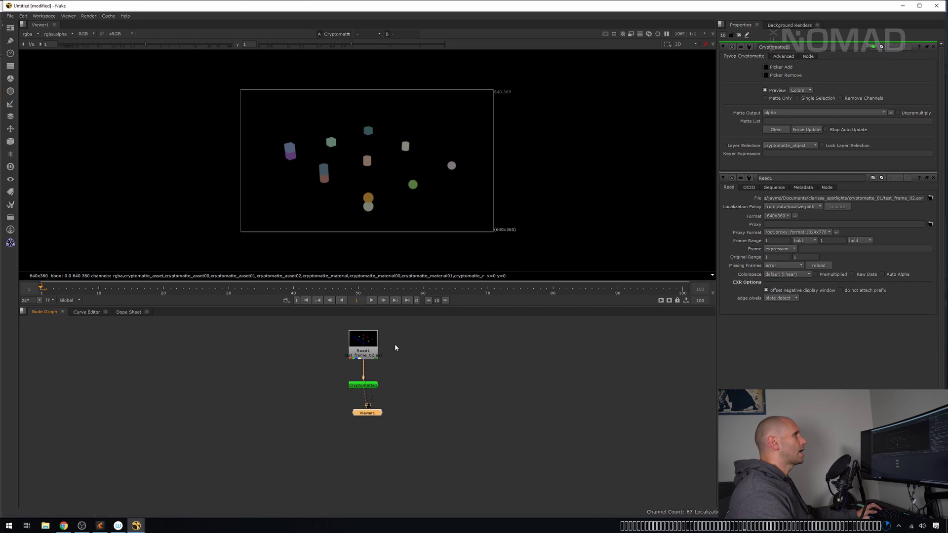
- Set the Cryptomatte layer selection to cryptomatte_material and align the Viewer node directly beneath the Cryptomatte node
{"action": "left_click", "coordinate": [786, 146]}
{"action": "left_click", "coordinate": [803, 142]}
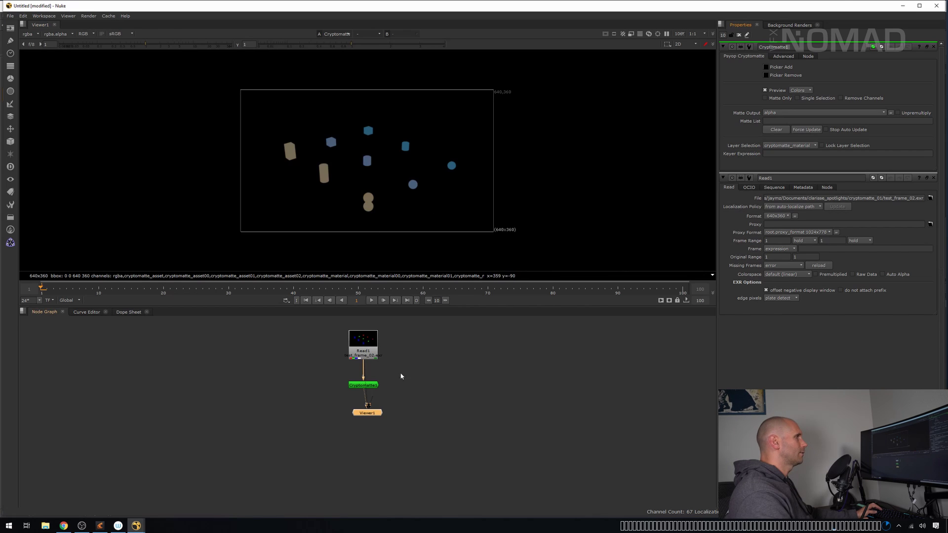
{"action": "left_click_drag", "start_coordinate": [373, 418], "coordinate": [369, 426]}
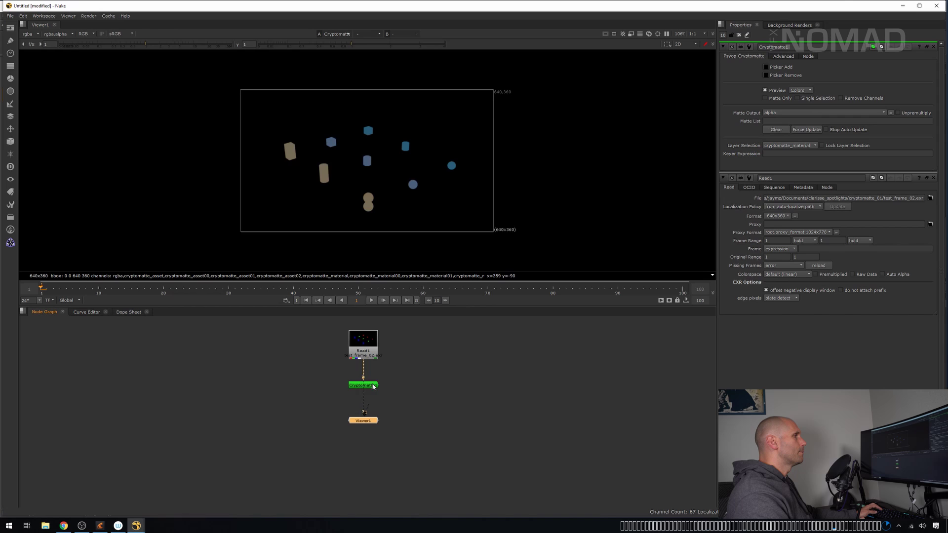
- Activate Picker Add on the Cryptomatte node and pick the red, green and blue materials into the matte list
{"action": "left_click", "coordinate": [364, 385]}
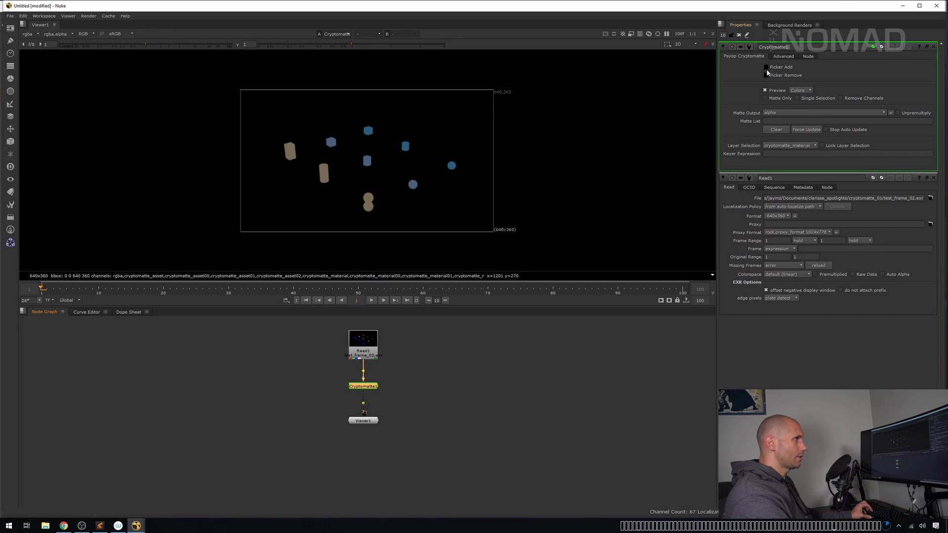
{"action": "left_click", "coordinate": [452, 167], "text": "ctrl"}
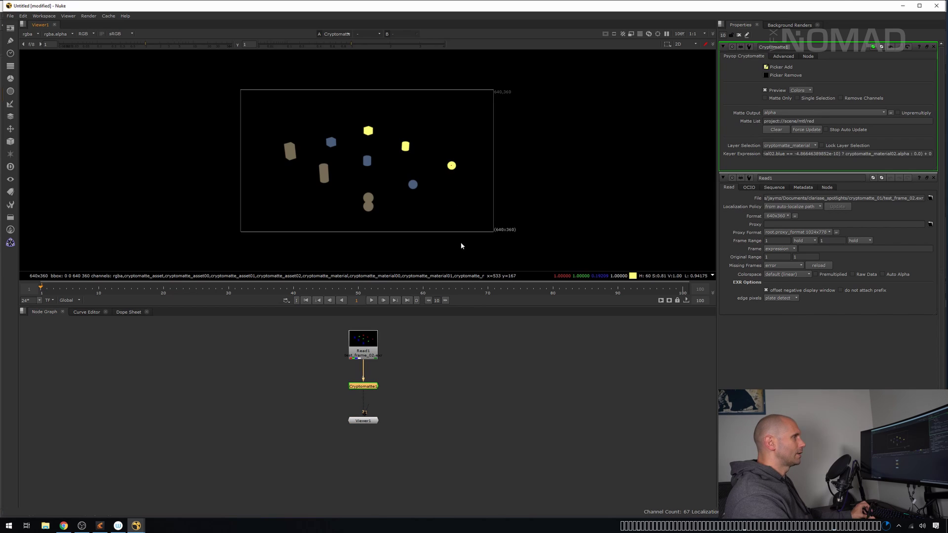
{"action": "left_click", "coordinate": [413, 185], "text": "ctrl"}
{"action": "left_click", "coordinate": [369, 205], "text": "ctrl"}
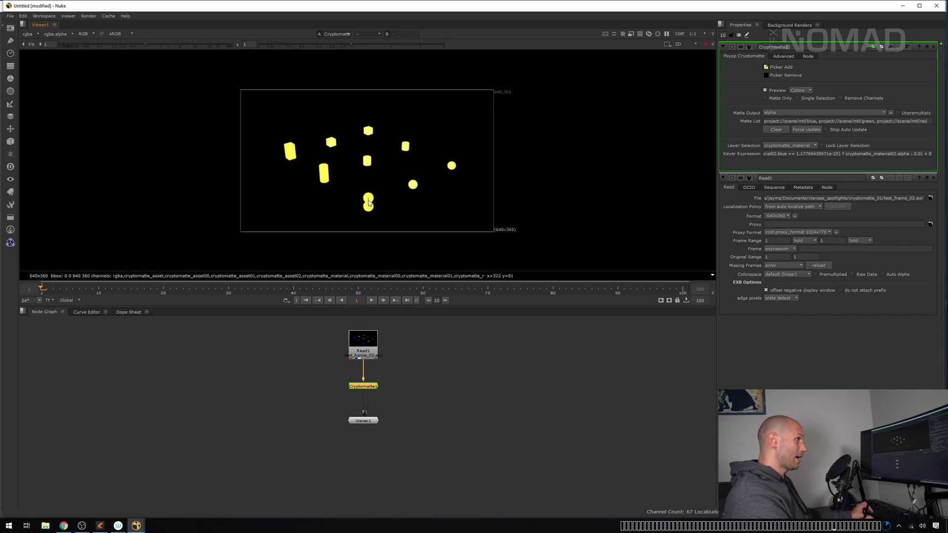
- Activate Picker Remove and take the red, blue and green materials out of the matte list
{"action": "left_click", "coordinate": [766, 67]}
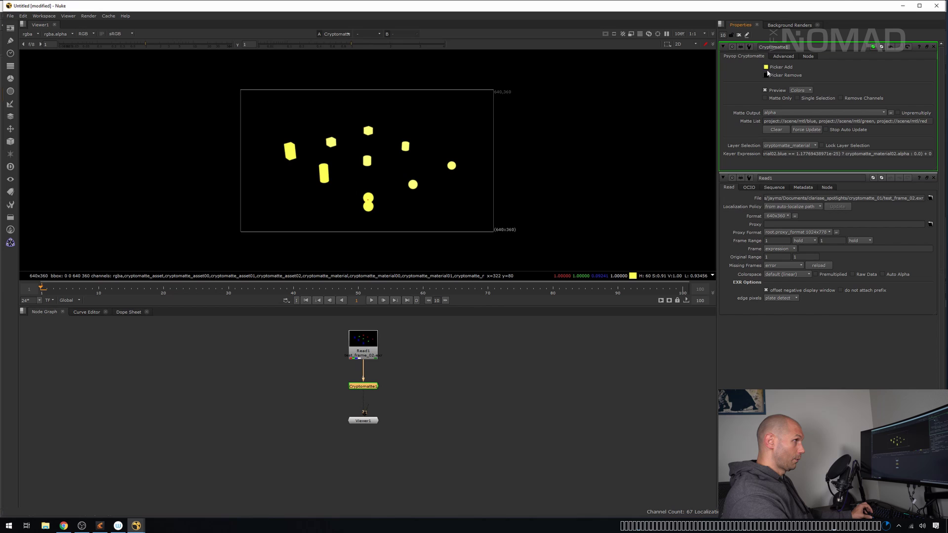
{"action": "left_click", "coordinate": [452, 166], "text": "ctrl+alt"}
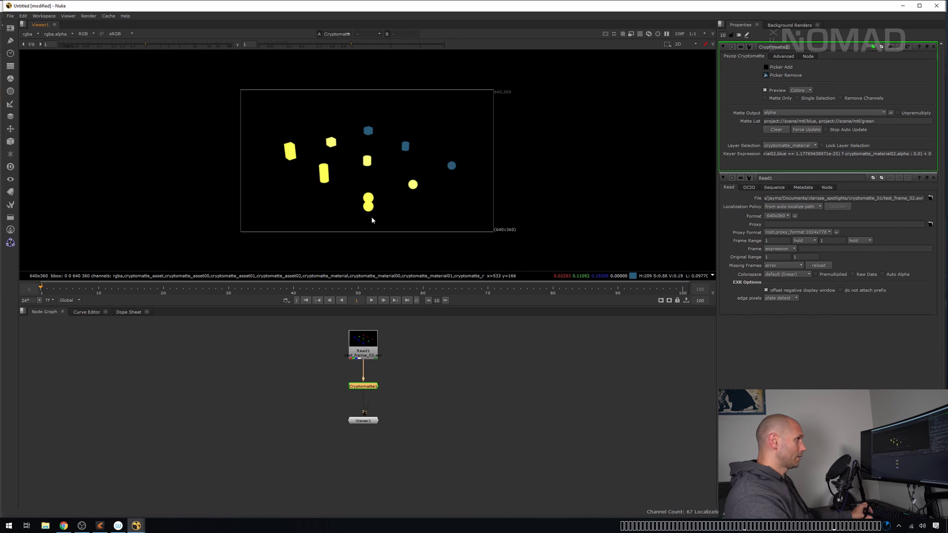
{"action": "left_click", "coordinate": [370, 207], "text": "ctrl+alt"}
{"action": "left_click", "coordinate": [413, 185], "text": "ctrl+alt"}
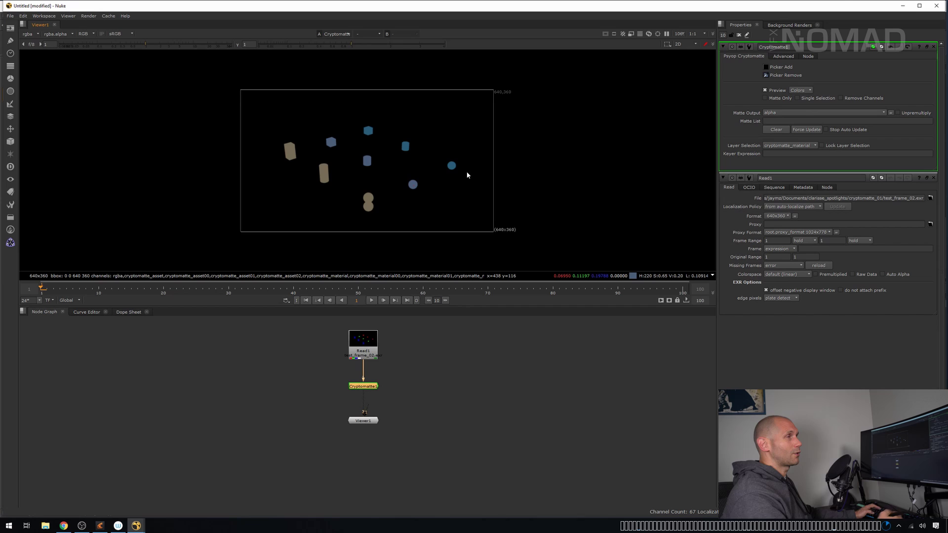
- Reactivate Picker Add and set the Cryptomatte layer selection to cryptomatte_asset
{"action": "left_click", "coordinate": [766, 68]}
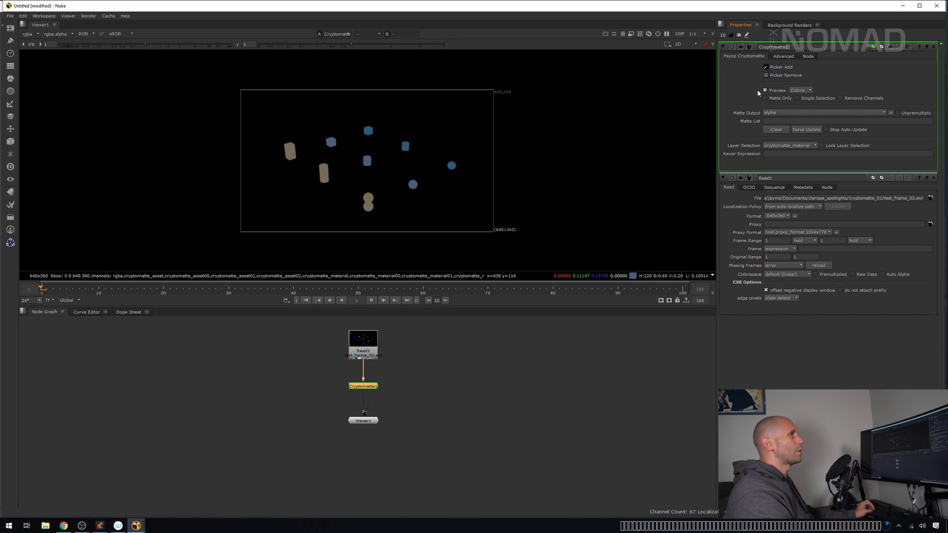
{"action": "left_click", "coordinate": [803, 148]}
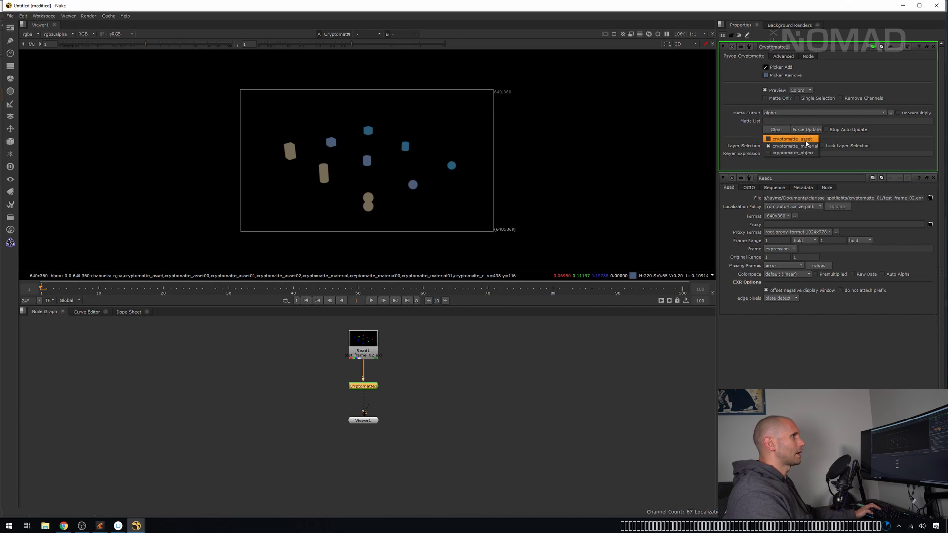
{"action": "left_click", "coordinate": [806, 143]}
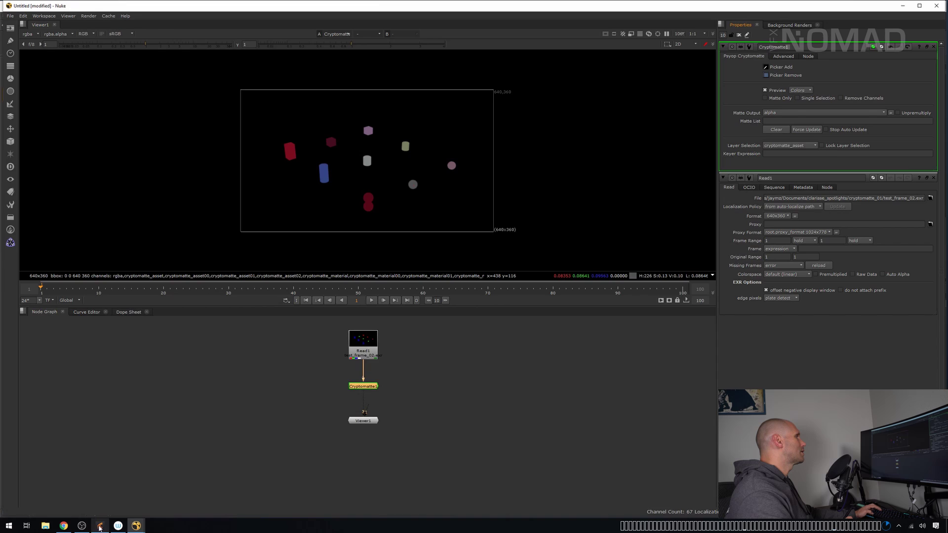
- Check the scene's objects in the Clarisse image view against the asset layer, and go back to Nuke
{"action": "left_click", "coordinate": [99, 525]}
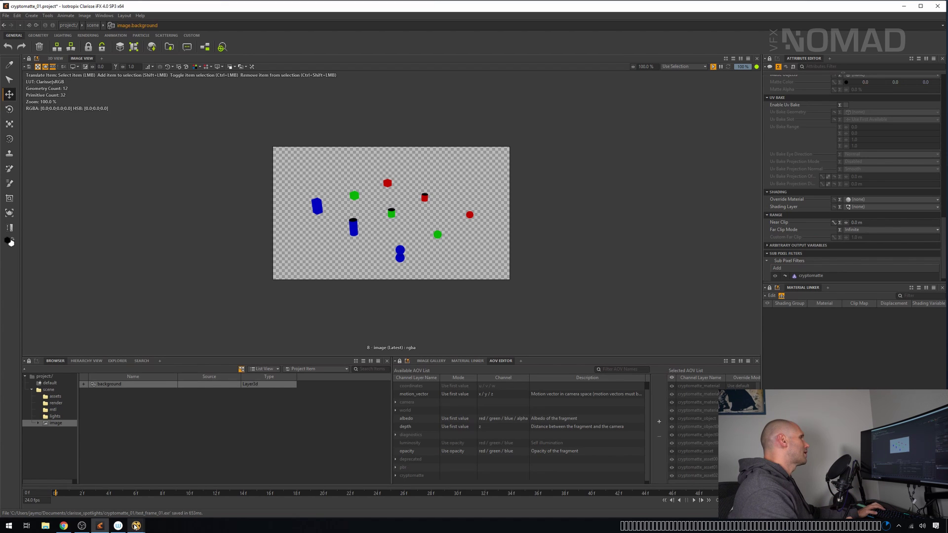
{"action": "mouse_move", "coordinate": [136, 525]}
{"action": "left_click", "coordinate": [171, 489]}
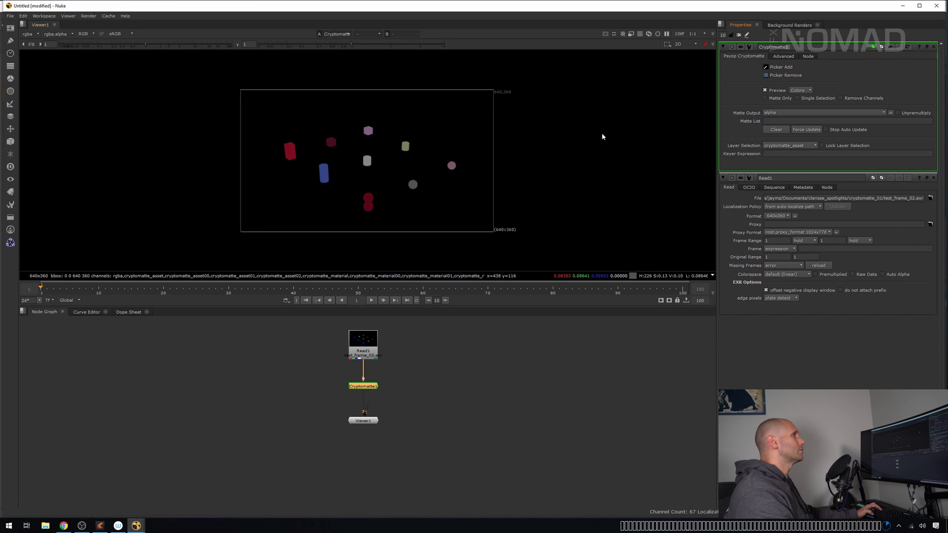
- Pick sphere_1, cylinder_alt_1, box_1, sphere_2 and cylinder_1 into the asset matte, and check the resulting alpha channel in the Viewer
{"action": "left_click", "coordinate": [452, 167], "text": "ctrl"}
{"action": "left_click", "coordinate": [324, 170], "text": "ctrl"}
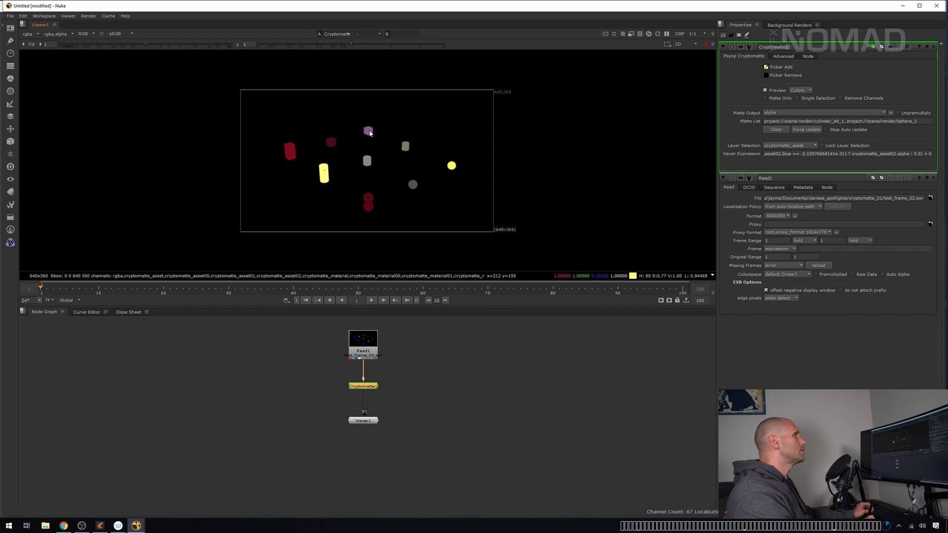
{"action": "left_click", "coordinate": [369, 132], "text": "ctrl"}
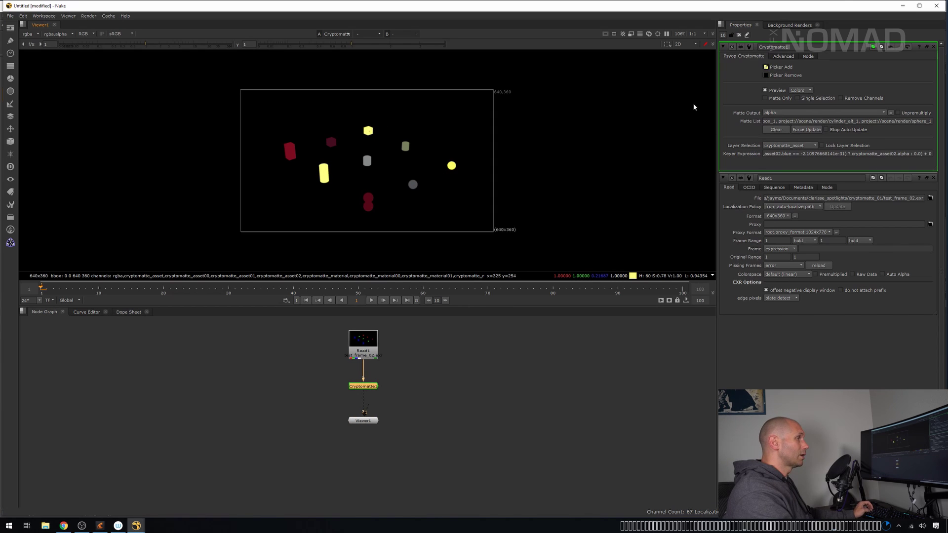
{"action": "left_click", "coordinate": [413, 185], "text": "ctrl"}
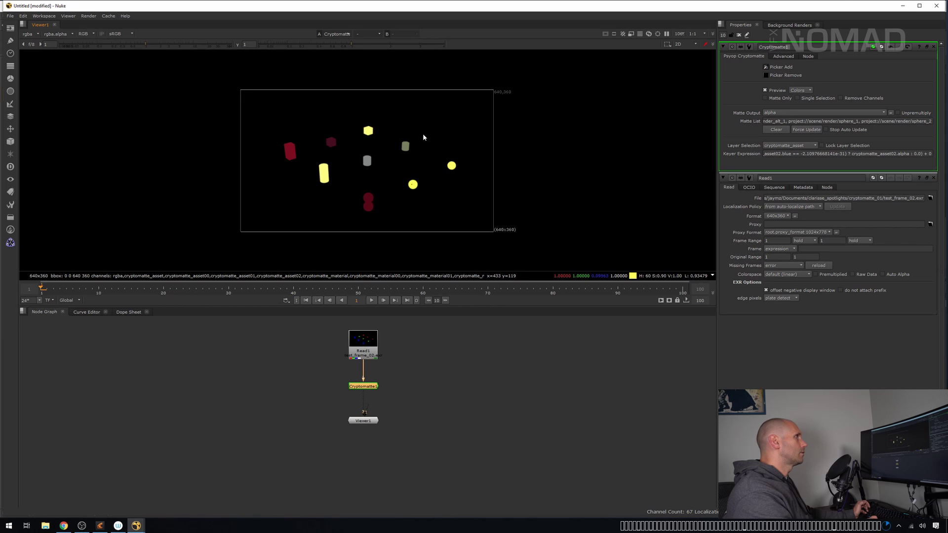
{"action": "left_click", "coordinate": [407, 147], "text": "ctrl"}
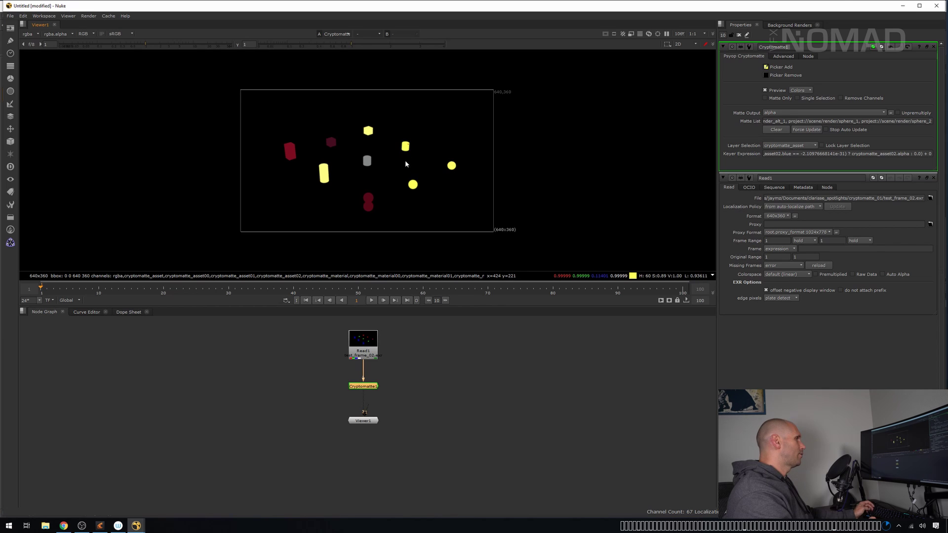
{"action": "key", "text": "a"}
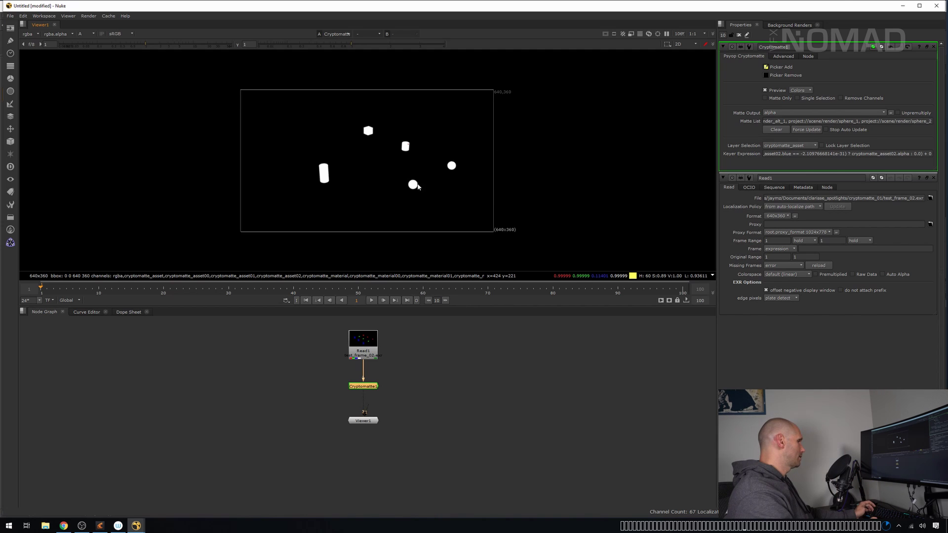
{"action": "key", "text": "a"}
- Use Picker Remove to take both spheres, cylinder_1, box_1 and cylinder_alt_1 out of the matte, checking the alpha channel along the way
{"action": "left_click", "coordinate": [766, 75]}
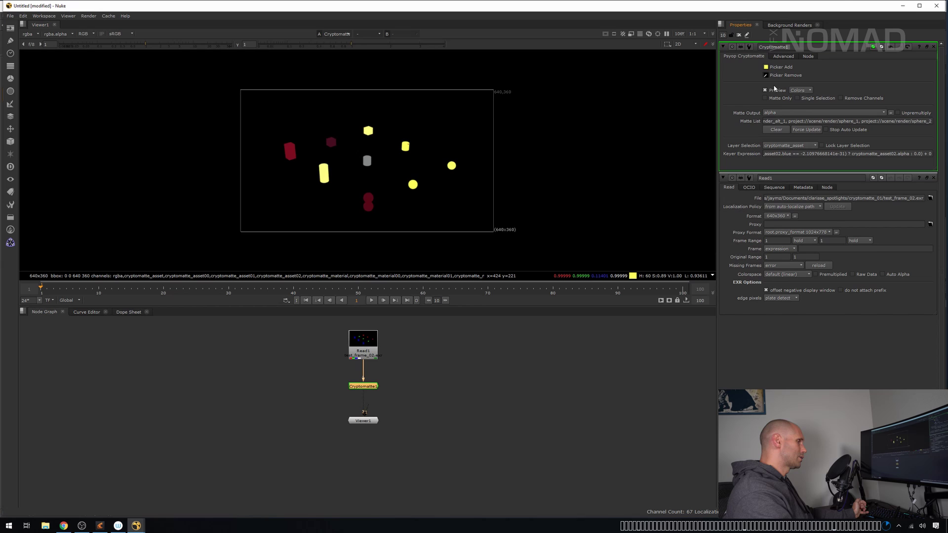
{"action": "left_click", "coordinate": [452, 167]}
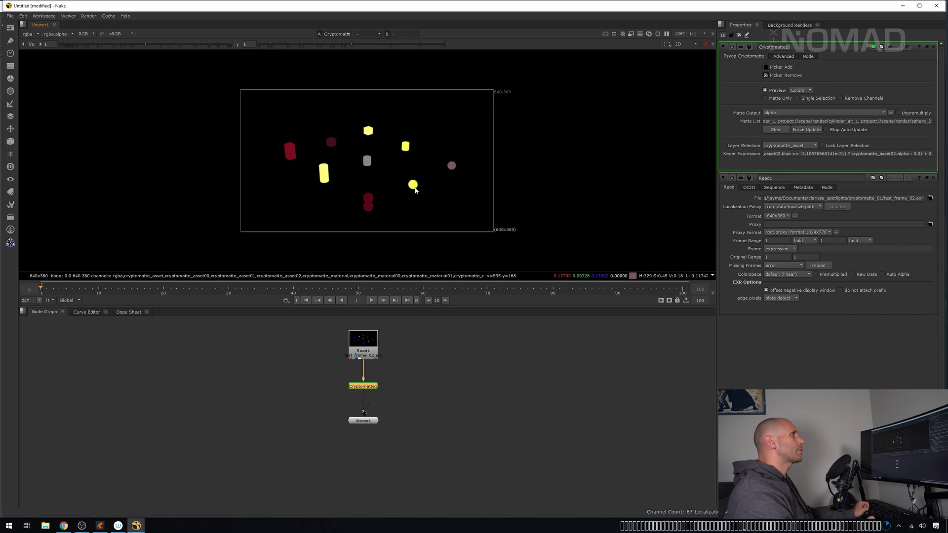
{"action": "left_click", "coordinate": [412, 184]}
{"action": "left_click", "coordinate": [408, 146]}
{"action": "key", "text": "a"}
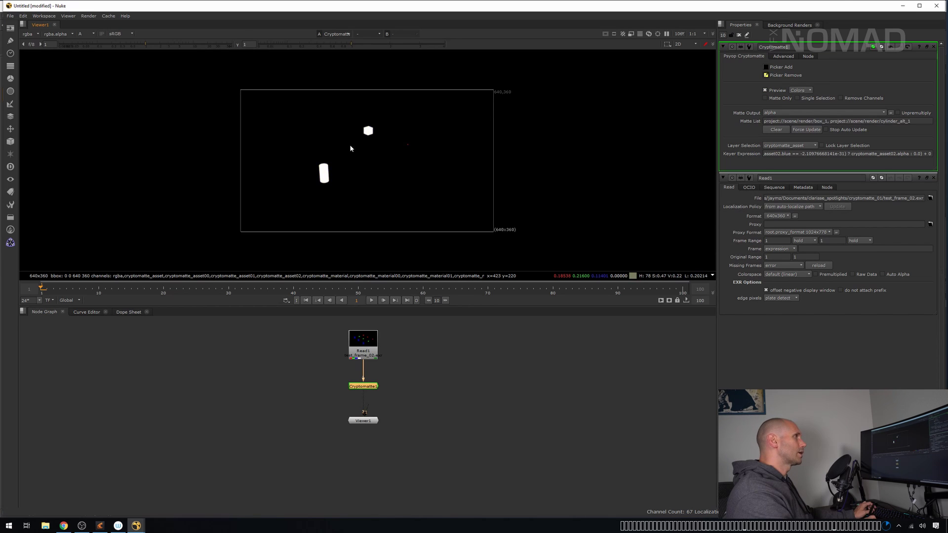
{"action": "key", "text": "a"}
{"action": "left_click", "coordinate": [368, 133]}
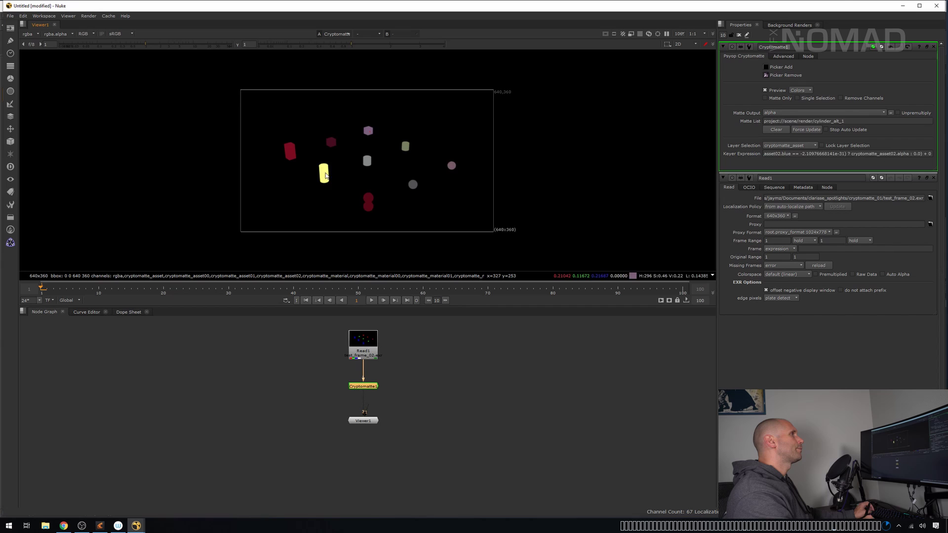
{"action": "left_click", "coordinate": [325, 175]}
- Set the Cryptomatte layer selection to cryptomatte_object, and select the Read1 node in the node graph
{"action": "left_click", "coordinate": [812, 145]}
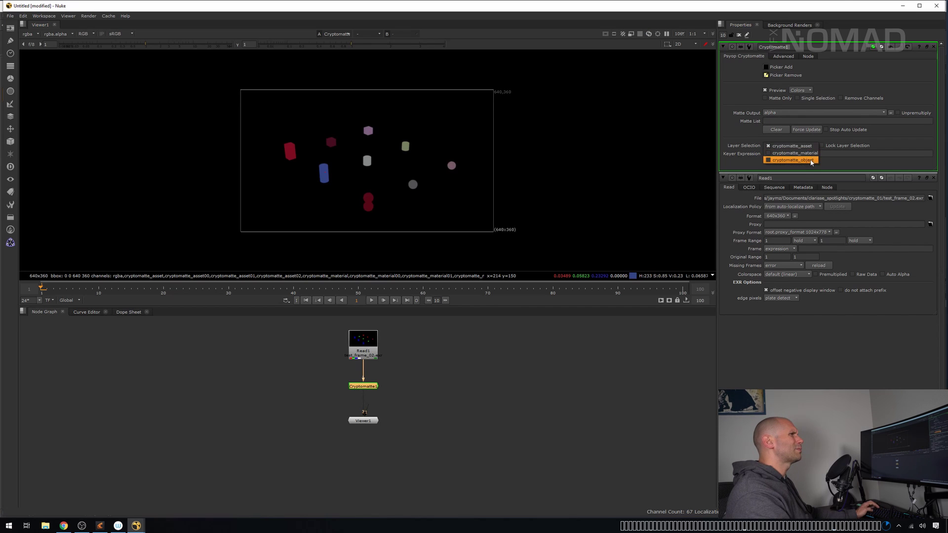
{"action": "left_click", "coordinate": [812, 161]}
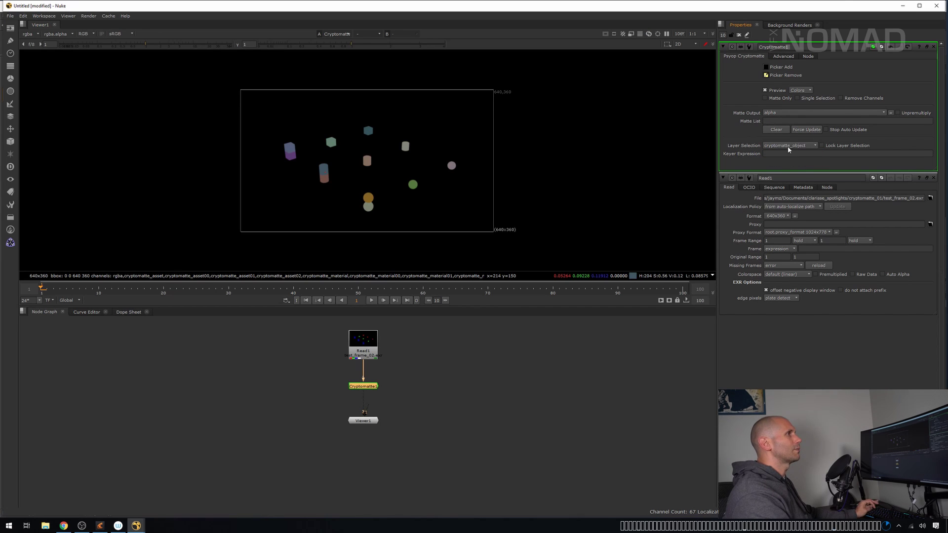
{"action": "left_click", "coordinate": [433, 363]}
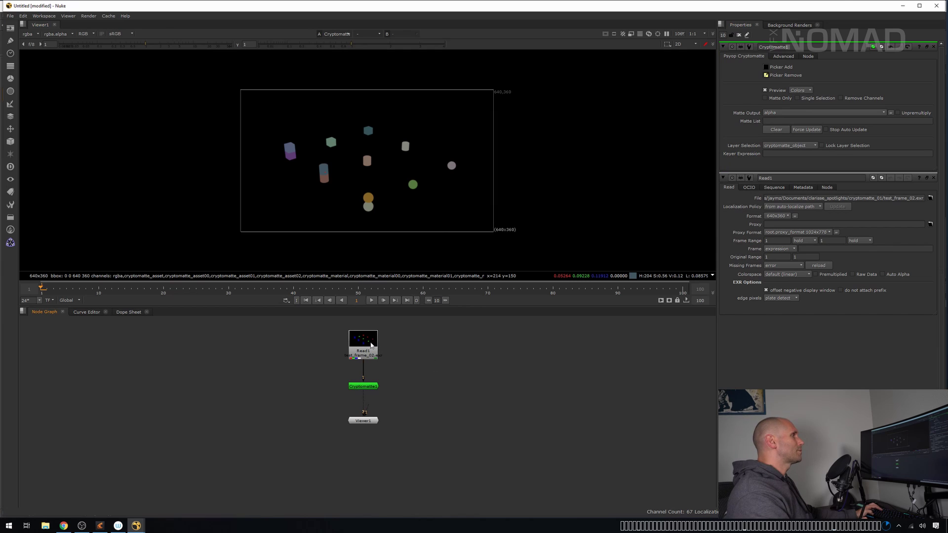
{"action": "left_click", "coordinate": [367, 355]}
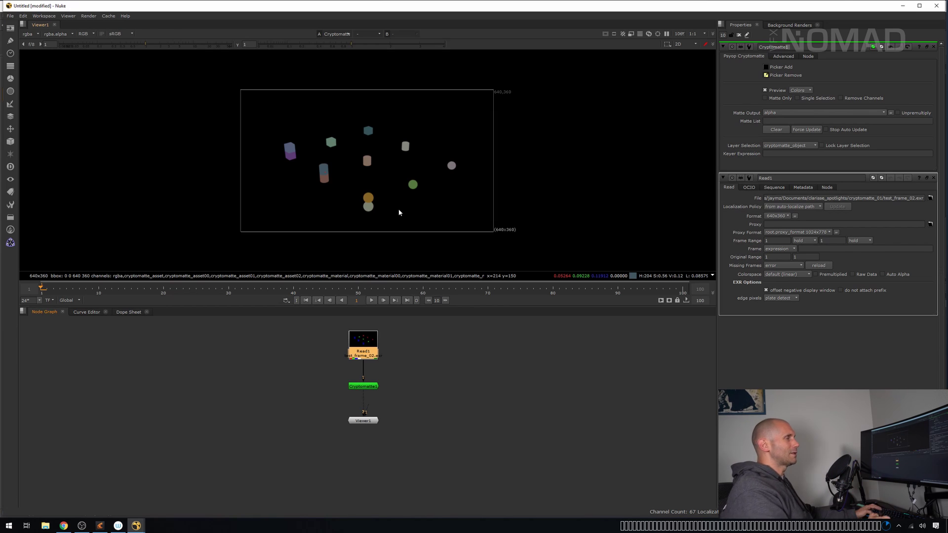
- With Picker Add active, pick sphere_alt_1.surface.0, cylinder_alt_1.surface.1 and the upper part of the far-left box into the object matte
{"action": "left_click", "coordinate": [766, 67]}
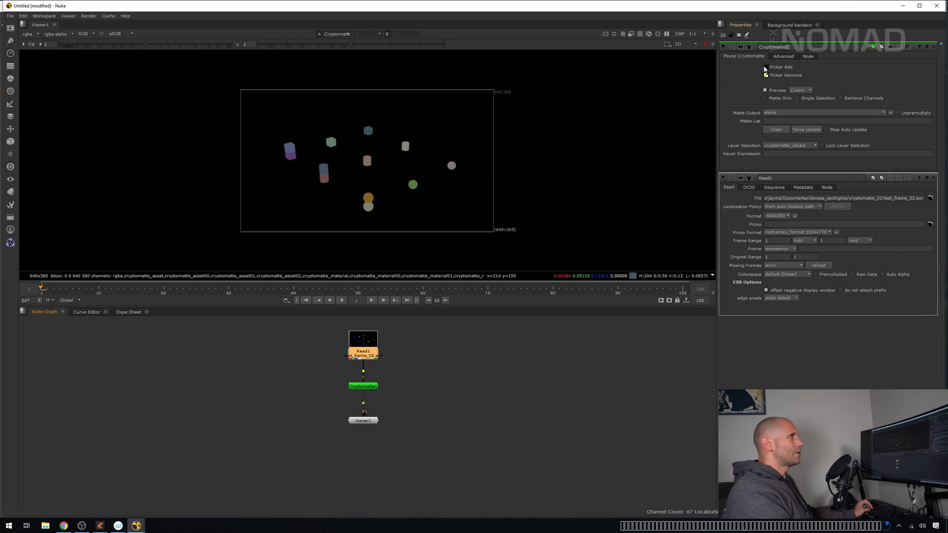
{"action": "left_click", "coordinate": [368, 199], "text": "ctrl"}
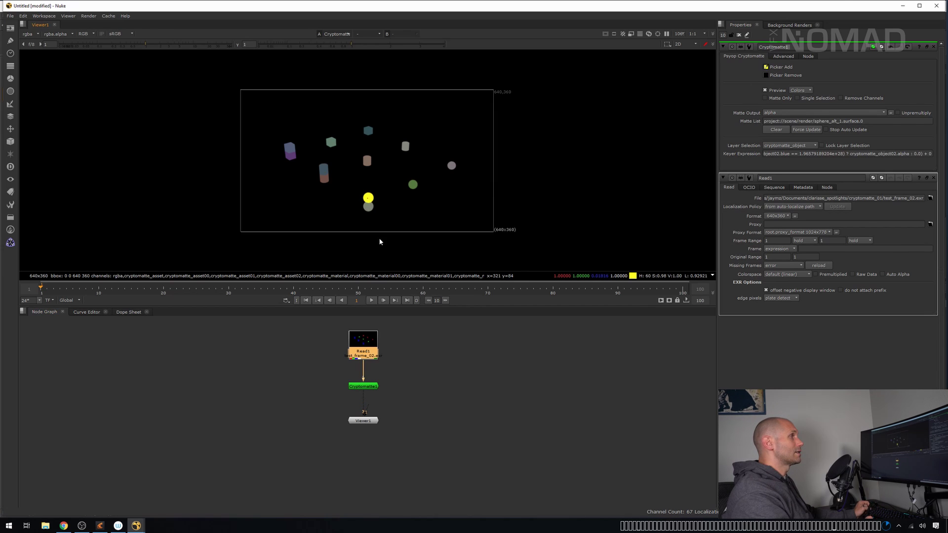
{"action": "left_click", "coordinate": [326, 178], "text": "ctrl"}
{"action": "left_click", "coordinate": [293, 149], "text": "ctrl"}
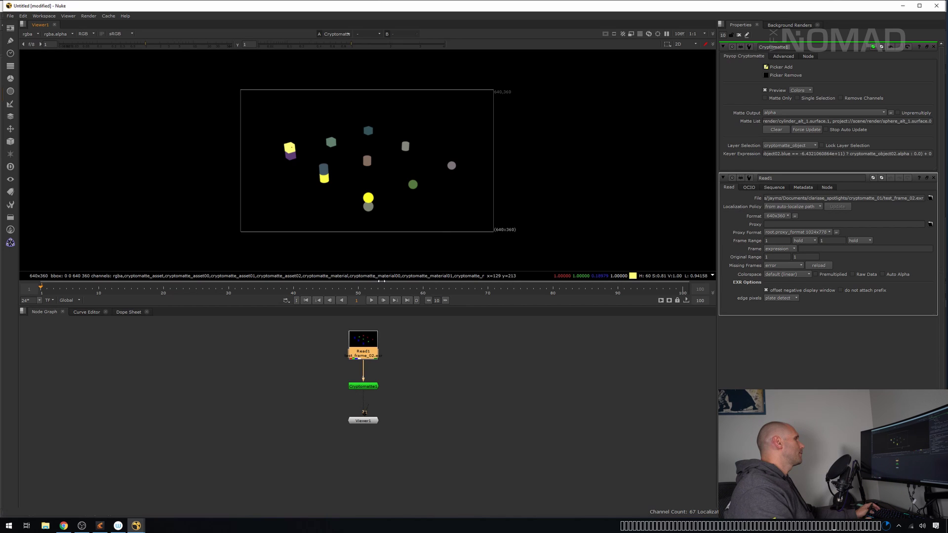
- Compare the object-layer picks with the rendered shapes in the Clarisse image view, and go back to Nuke
{"action": "left_click", "coordinate": [99, 525]}
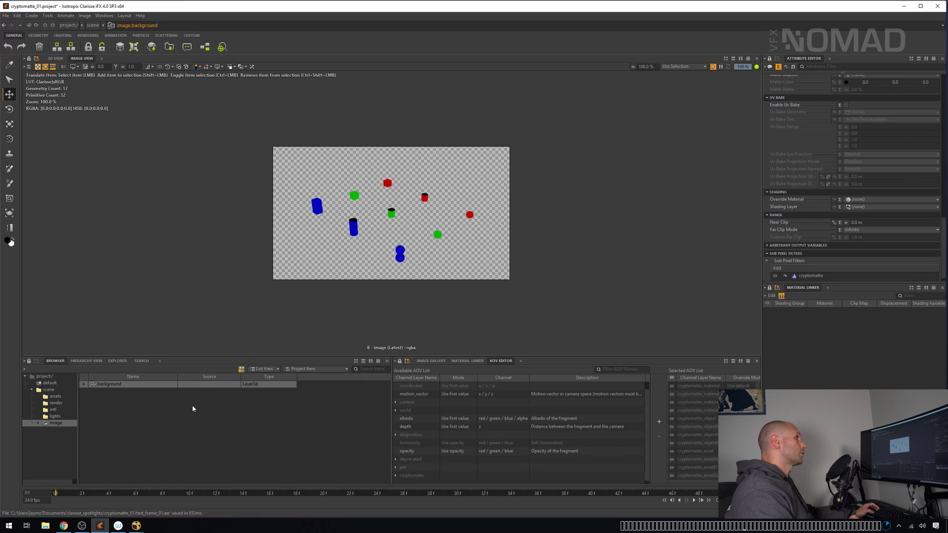
{"action": "mouse_move", "coordinate": [137, 526]}
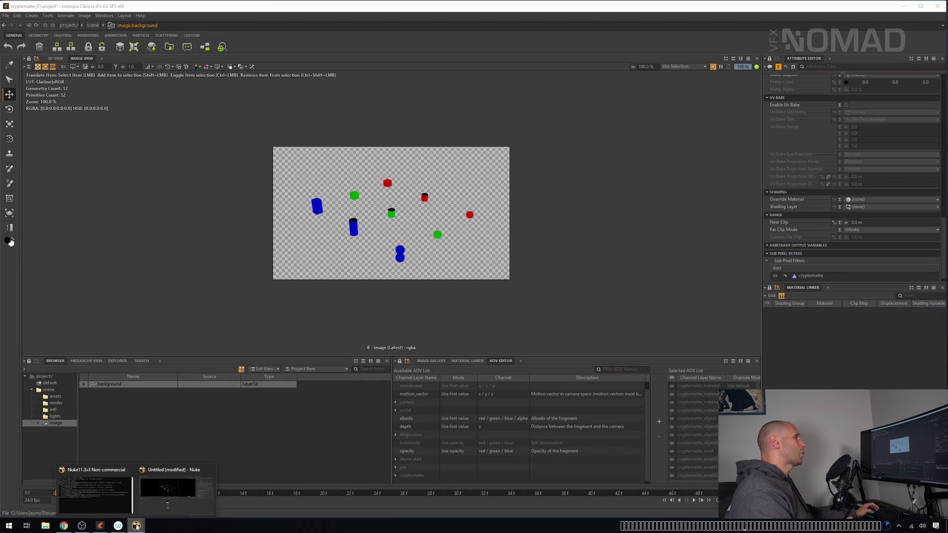
{"action": "left_click", "coordinate": [167, 505]}
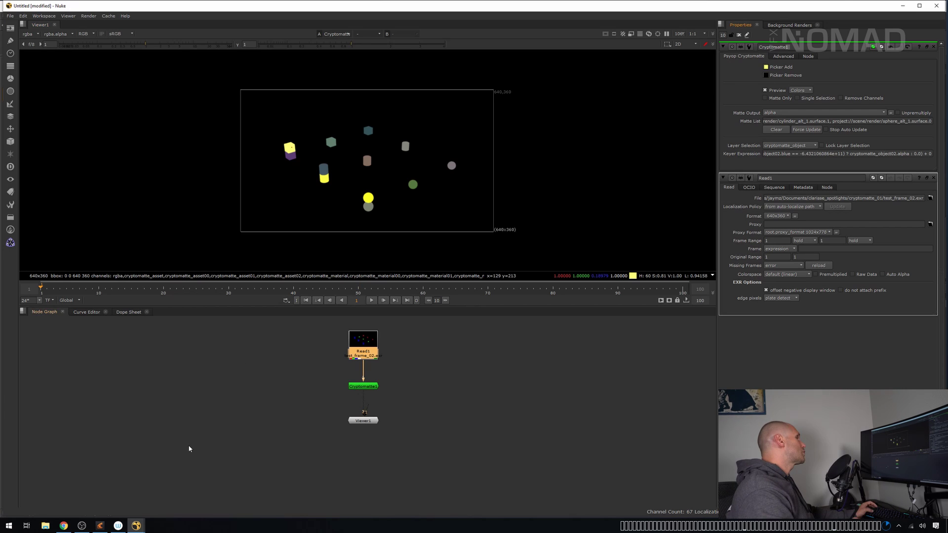
- Switch to Clarisse and turn off Enable Object on the background layer's cryptomatte sub pixel filter
{"action": "left_click", "coordinate": [99, 525]}
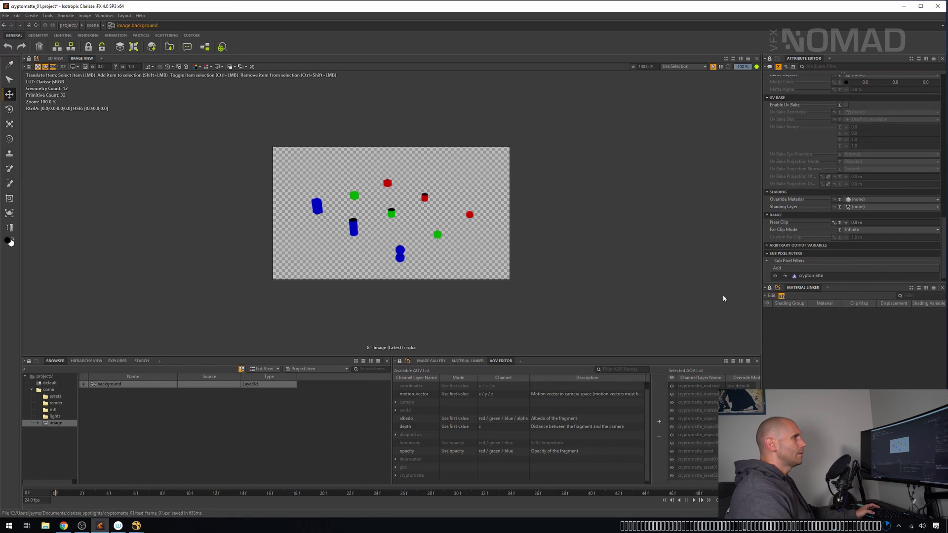
{"action": "left_click", "coordinate": [786, 276]}
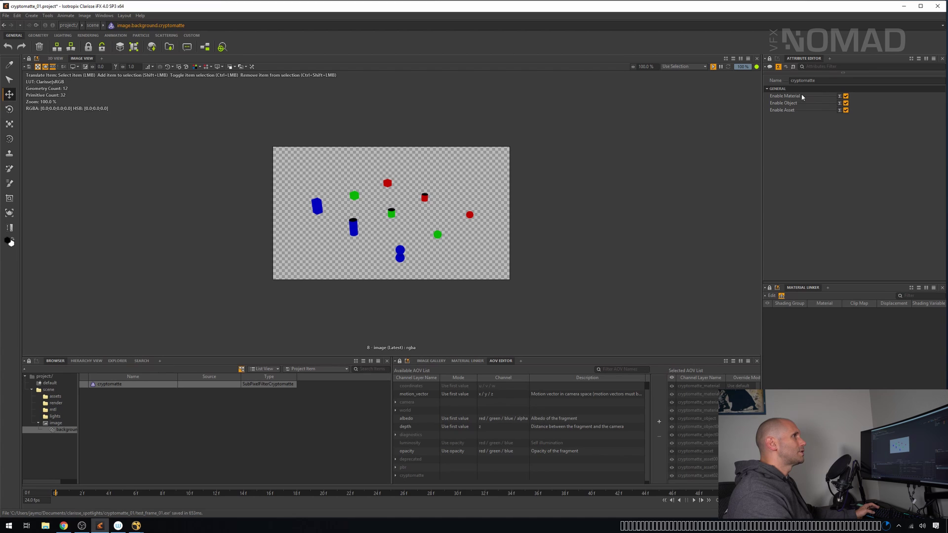
{"action": "left_click", "coordinate": [845, 102]}
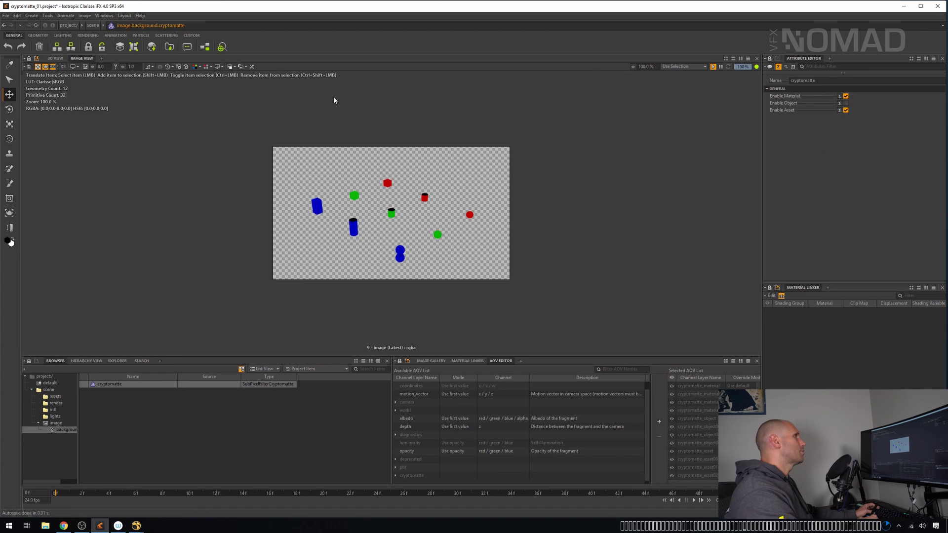
- Check which Cryptomatte channels the Clarisse image view offers, and return to Nuke
{"action": "left_click", "coordinate": [194, 67]}
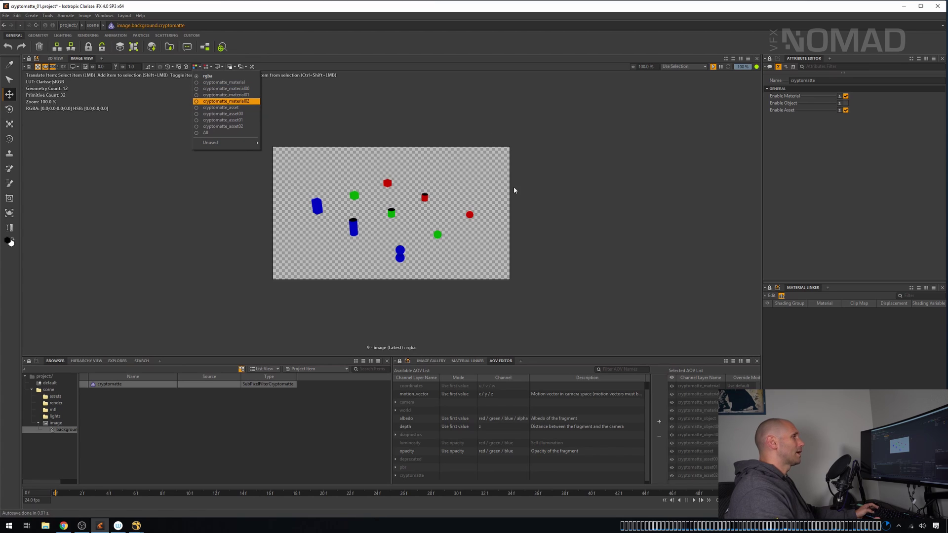
{"action": "left_click", "coordinate": [137, 526]}
{"action": "left_click", "coordinate": [174, 487]}
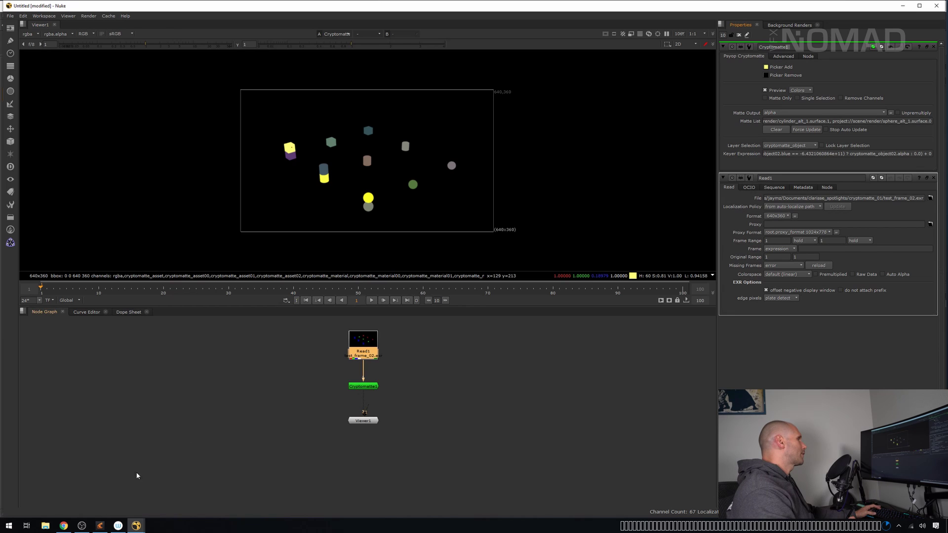
- Switch to Chrome and review the Windows plugin default directories in Foundry's Nuke Directory Locations article, highlighting the Program Files plugins path
{"action": "left_click", "coordinate": [63, 525]}
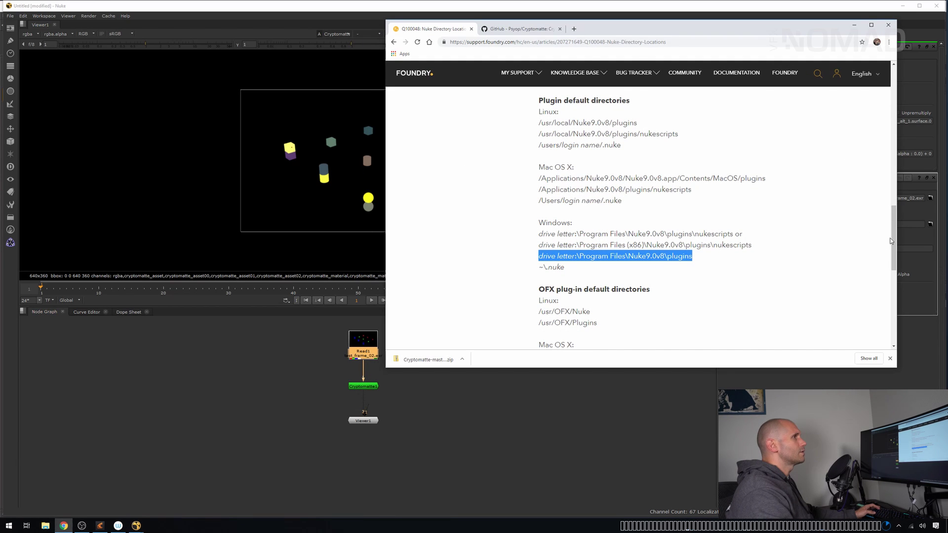
{"action": "left_click_drag", "start_coordinate": [891, 240], "coordinate": [892, 107]}
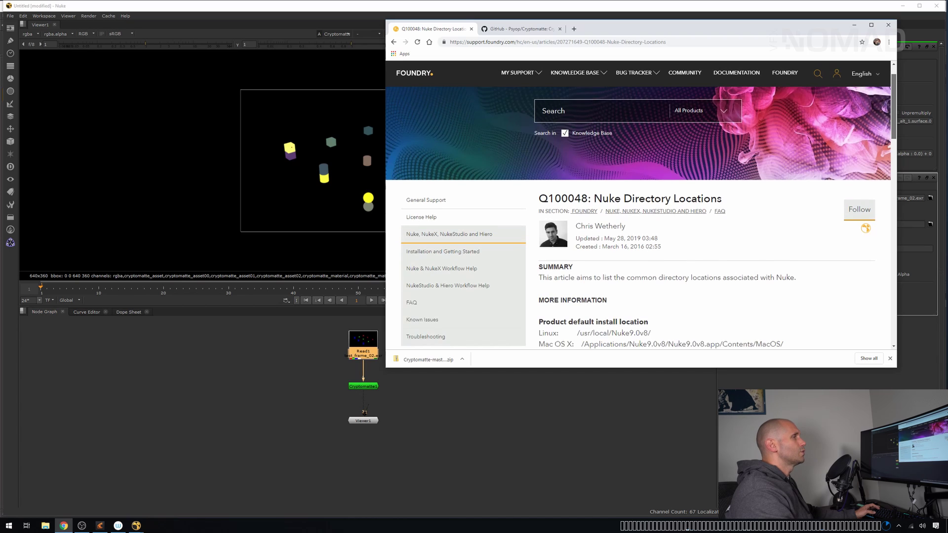
{"action": "scroll", "coordinate": [642, 222], "scroll_direction": "down", "scroll_amount": 10}
{"action": "left_click_drag", "start_coordinate": [538, 287], "coordinate": [692, 286]}
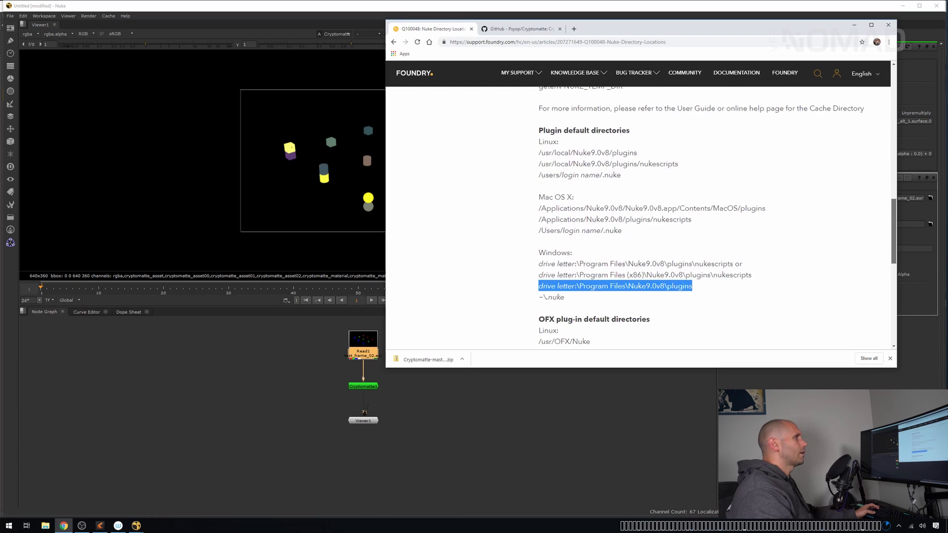
{"action": "scroll", "coordinate": [609, 274], "scroll_direction": "up", "scroll_amount": 2}
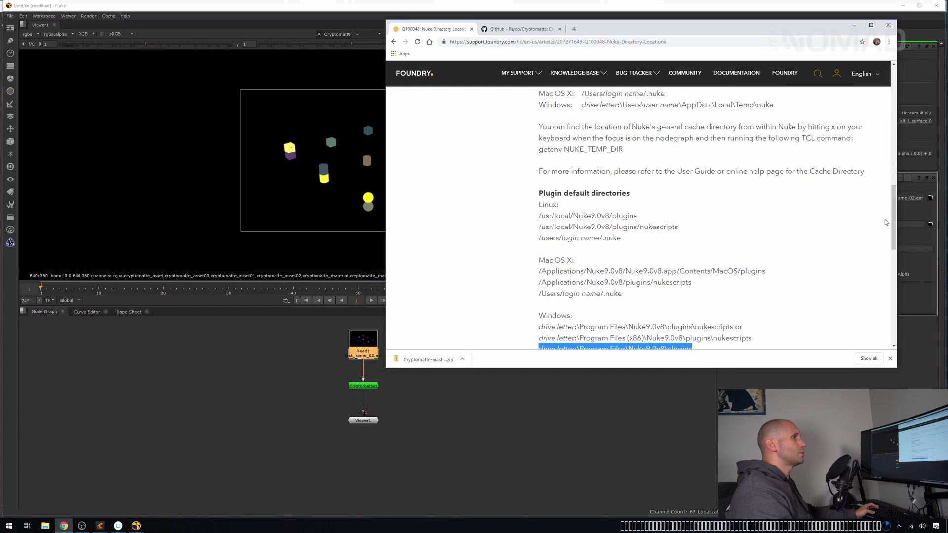
{"action": "left_click_drag", "start_coordinate": [892, 222], "coordinate": [862, 240]}
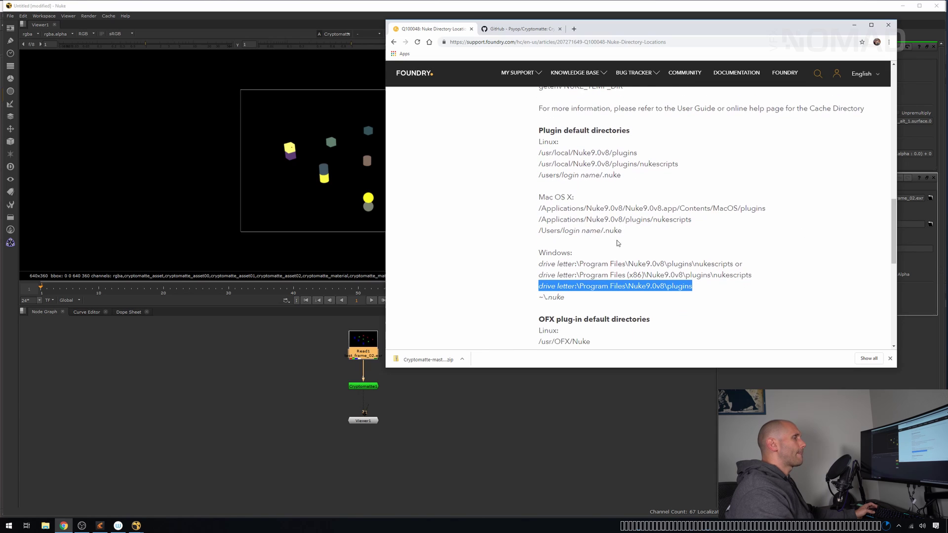
- Review the download option and file list on the Psyop/Cryptomatte GitHub page
{"action": "key", "text": "ctrl+Tab"}
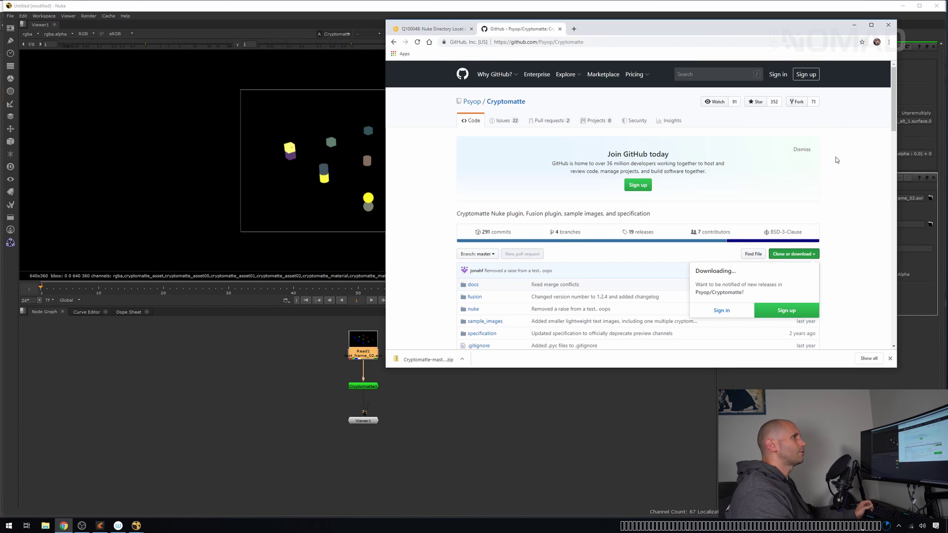
{"action": "scroll", "coordinate": [852, 225], "scroll_direction": "down", "scroll_amount": 2}
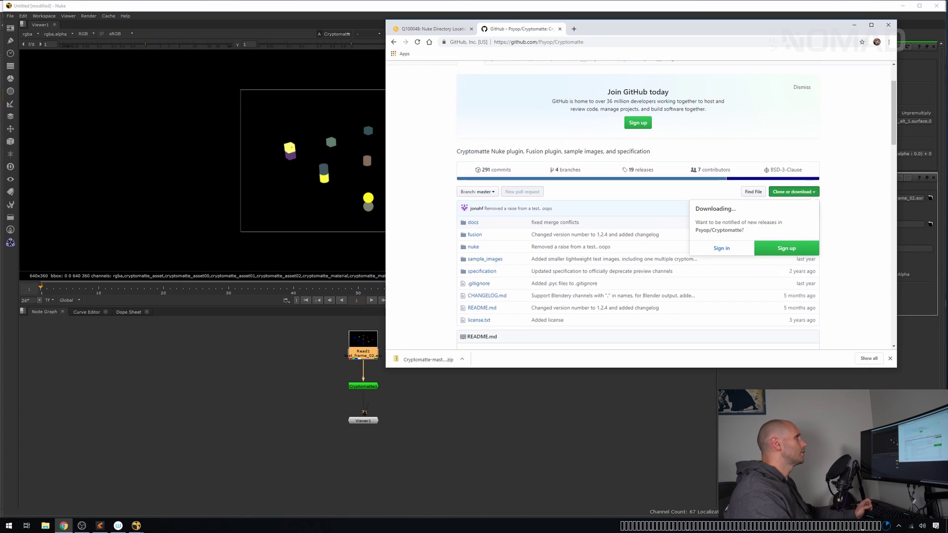
{"action": "scroll", "coordinate": [852, 224], "scroll_direction": "up", "scroll_amount": 2}
{"action": "scroll", "coordinate": [852, 225], "scroll_direction": "down", "scroll_amount": 2}
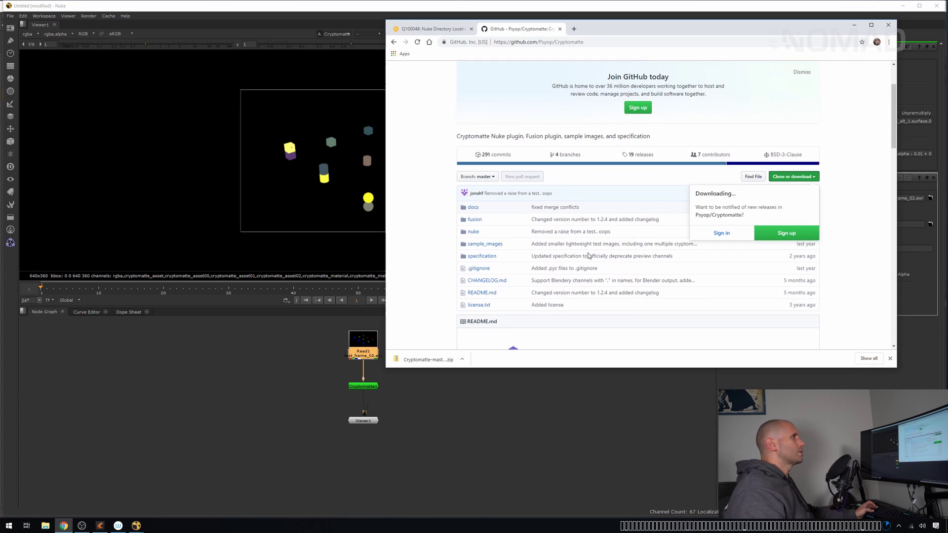